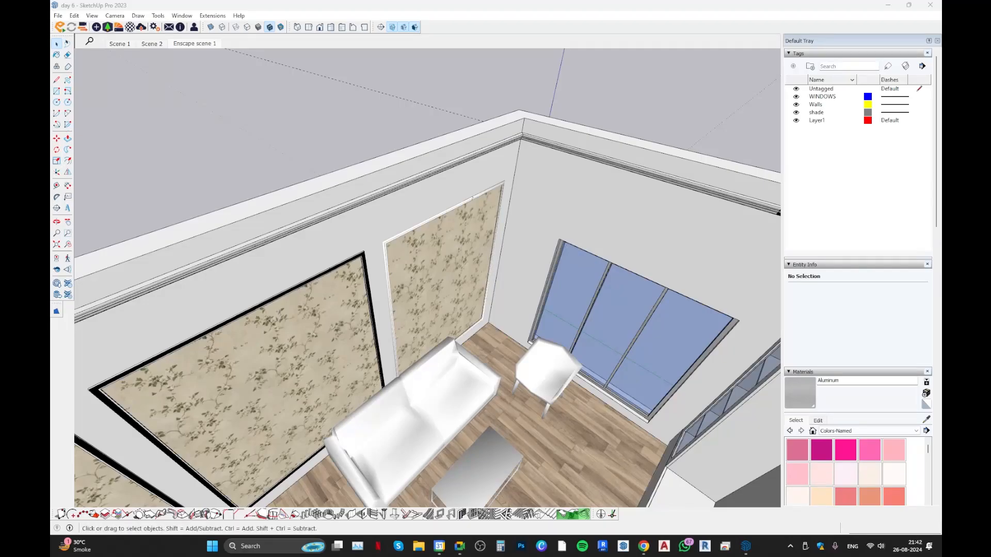
# Try painting the living room walls with the Aluminum material using the Paint Bucket
pyautogui.moveTo(382, 349); pyautogui.dragTo(399, 324, button='middle')
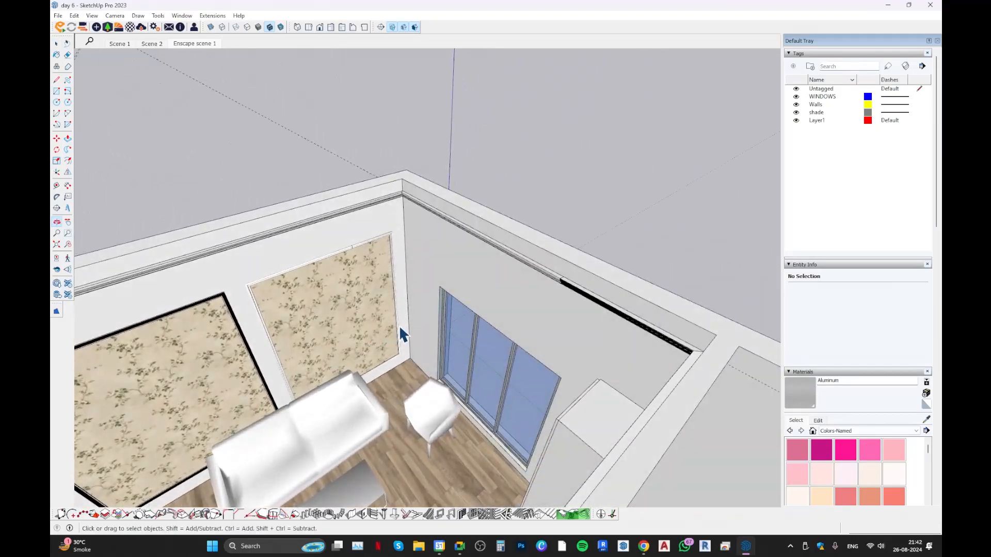
pyautogui.moveTo(653, 283); pyautogui.dragTo(451, 178, button='middle')
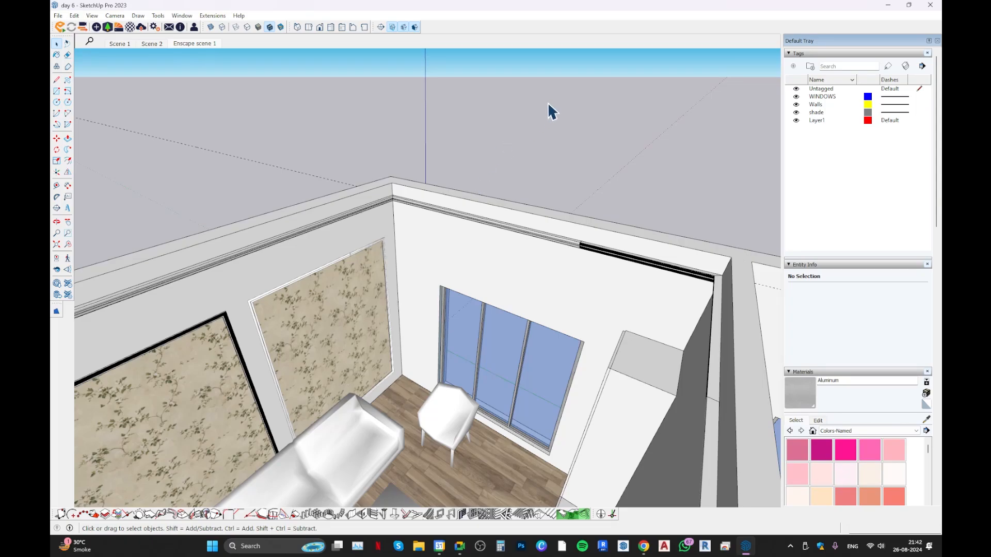
pyautogui.press('b')
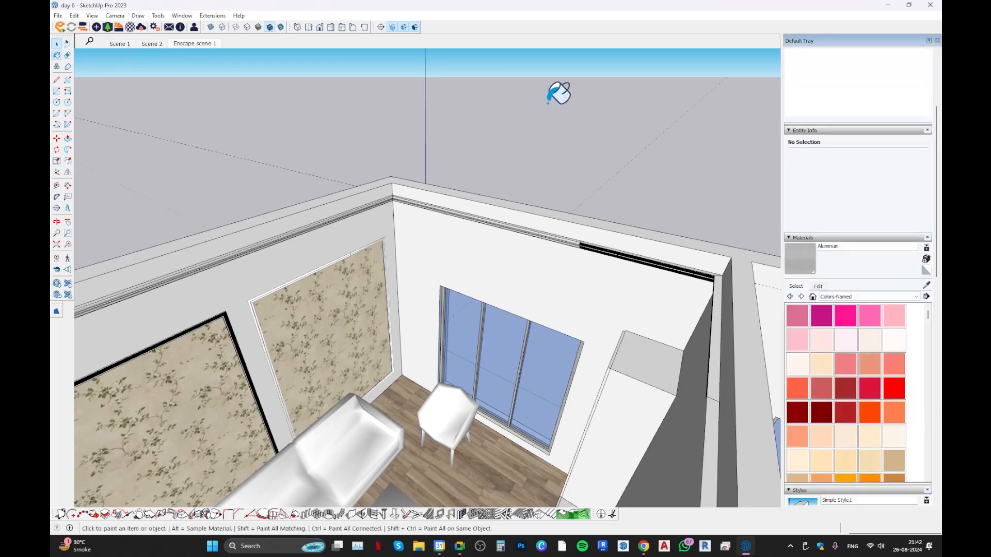
pyautogui.moveTo(453, 203); pyautogui.dragTo(314, 199, button='middle')
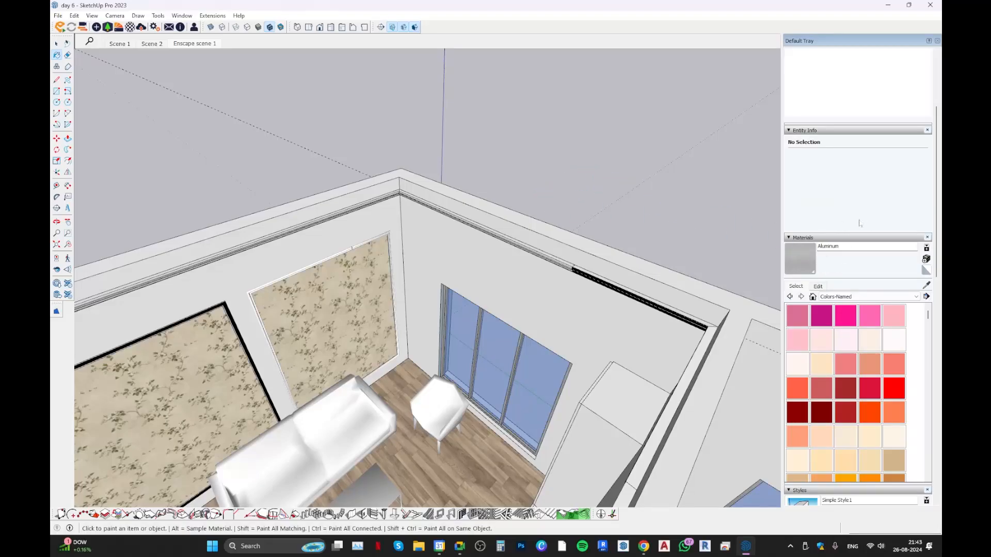
pyautogui.click(537, 276)
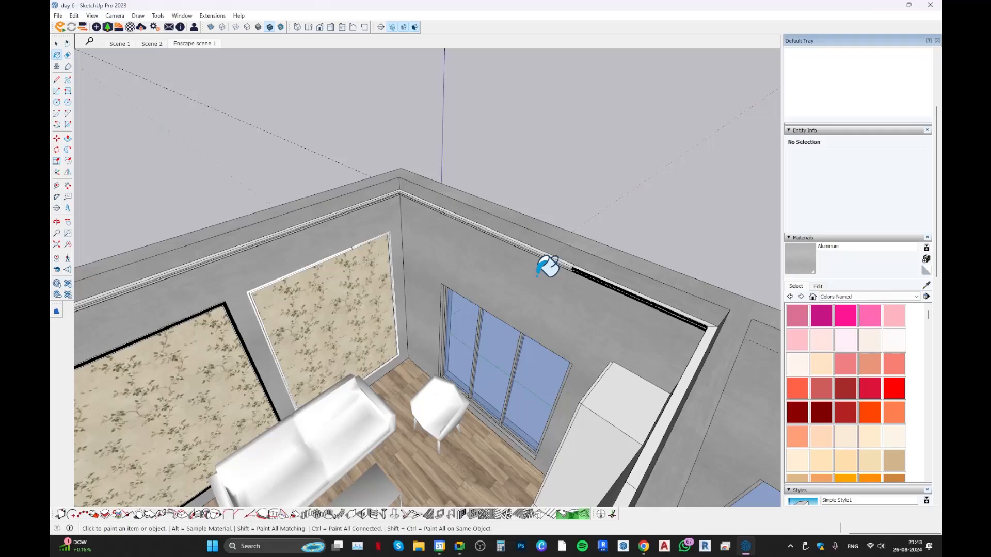
pyautogui.click(212, 546)
pyautogui.click(546, 323)
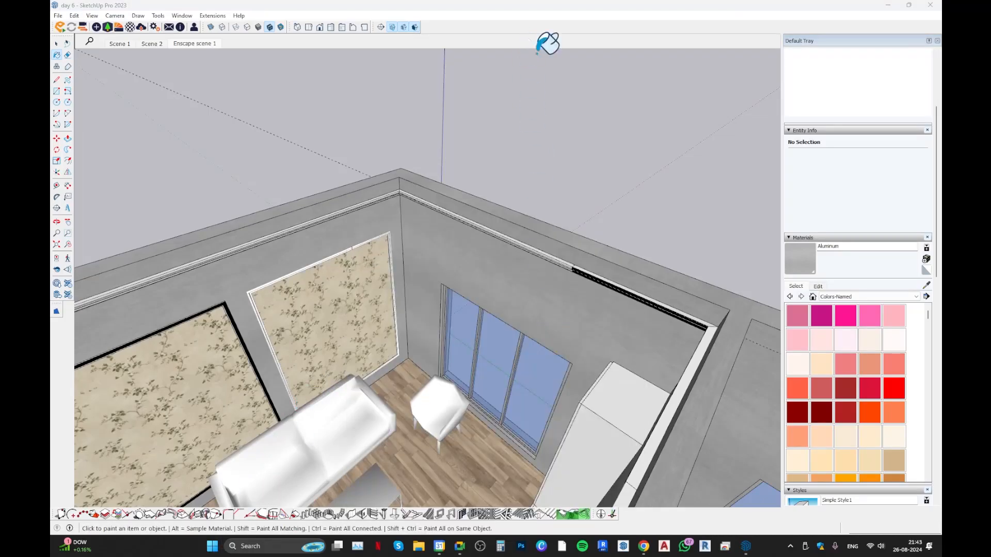
pyautogui.click(637, 176)
pyautogui.moveTo(495, 239); pyautogui.dragTo(500, 249, button='middle')
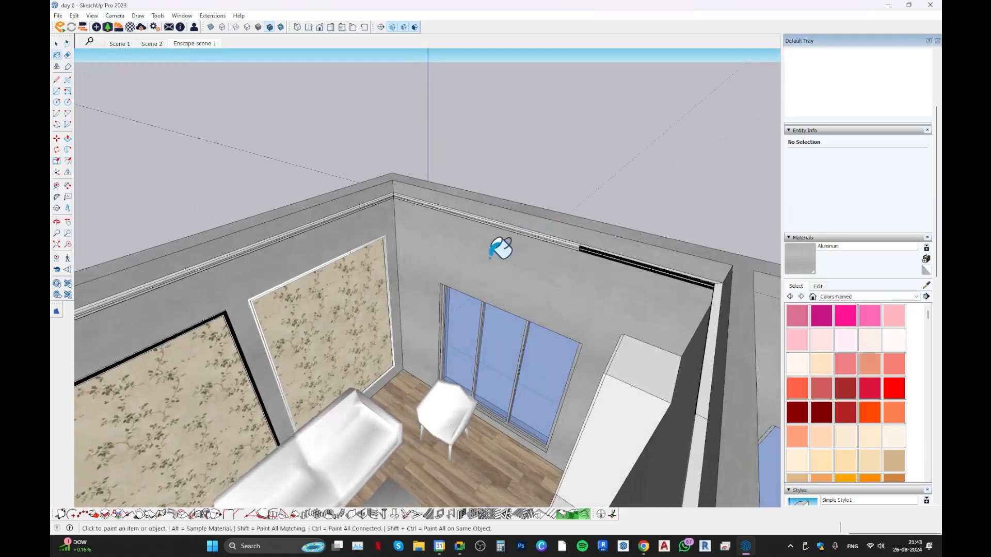
# Undo the Aluminum paint on the walls and leave the Paint Bucket
pyautogui.hotkey('ctrl', 'z')
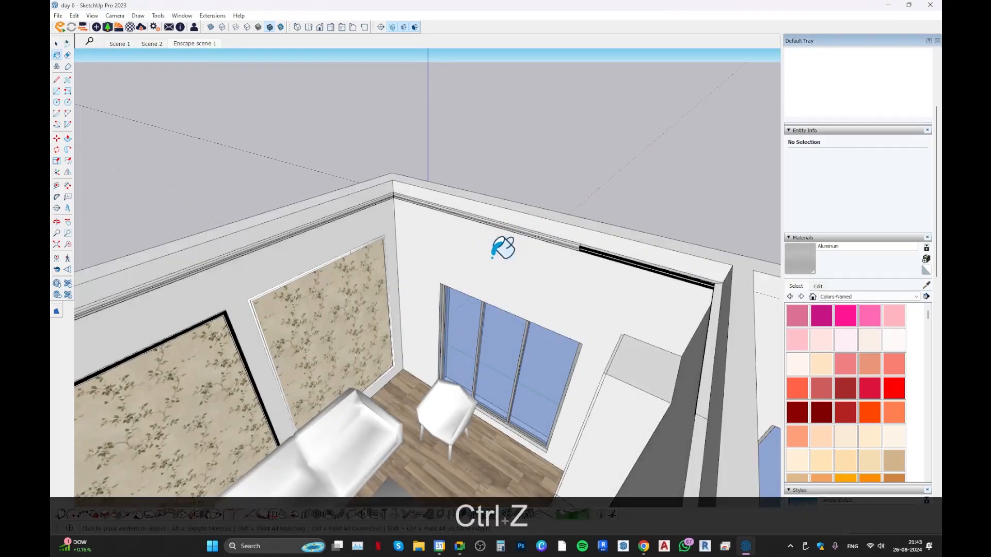
pyautogui.moveTo(501, 243); pyautogui.dragTo(464, 287, button='middle')
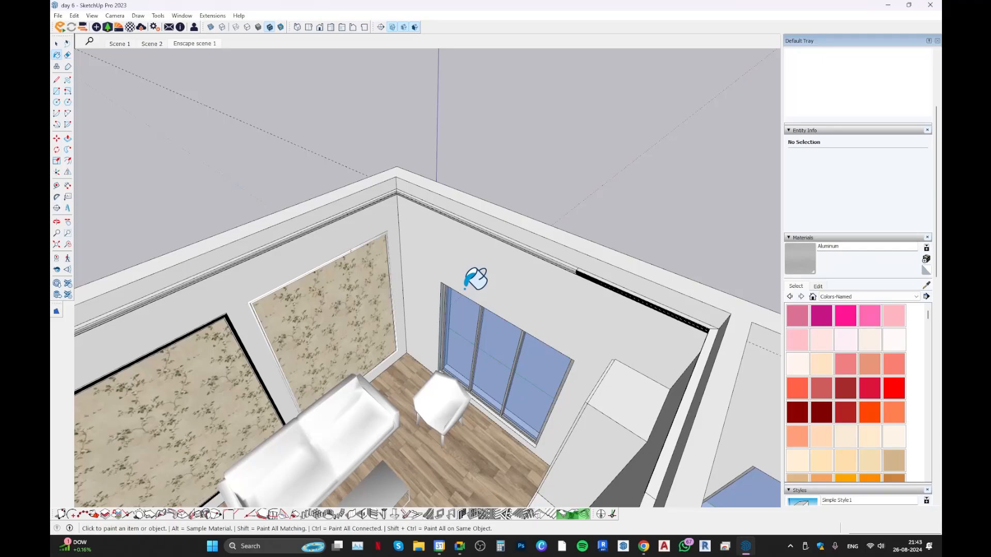
pyautogui.press('Escape')
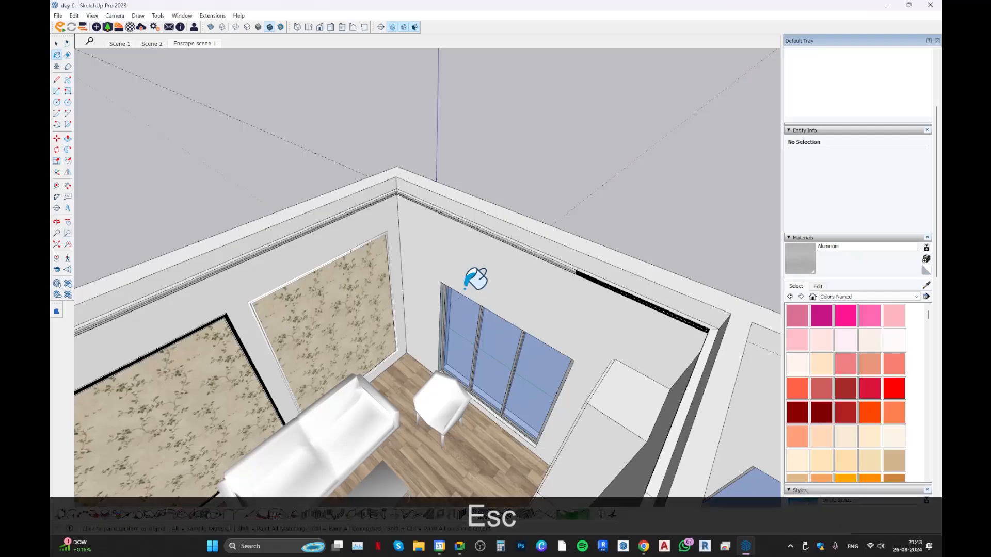
pyautogui.press('space')
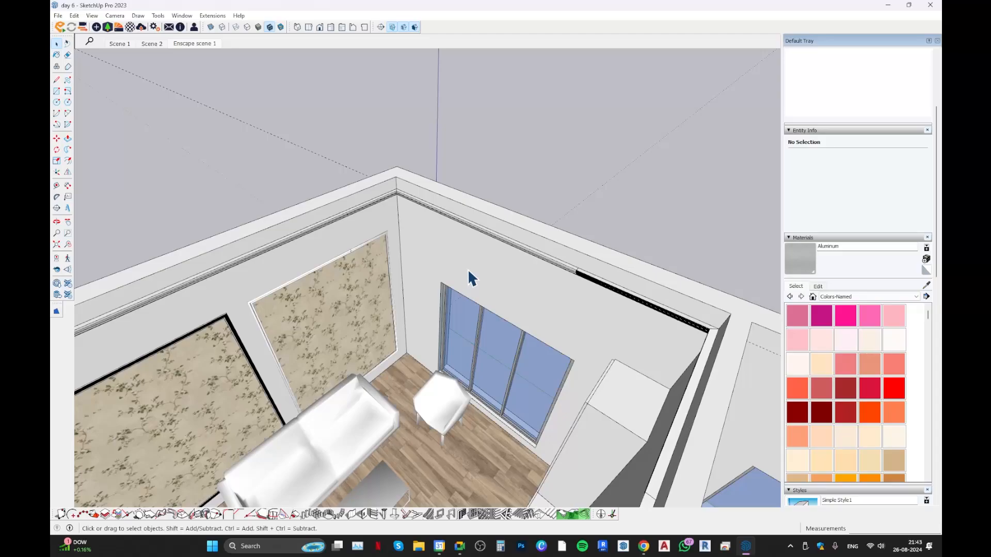
# Examine the Aluminum material's color, texture and opacity settings, and return to the Colors-Named swatches
pyautogui.press('b')
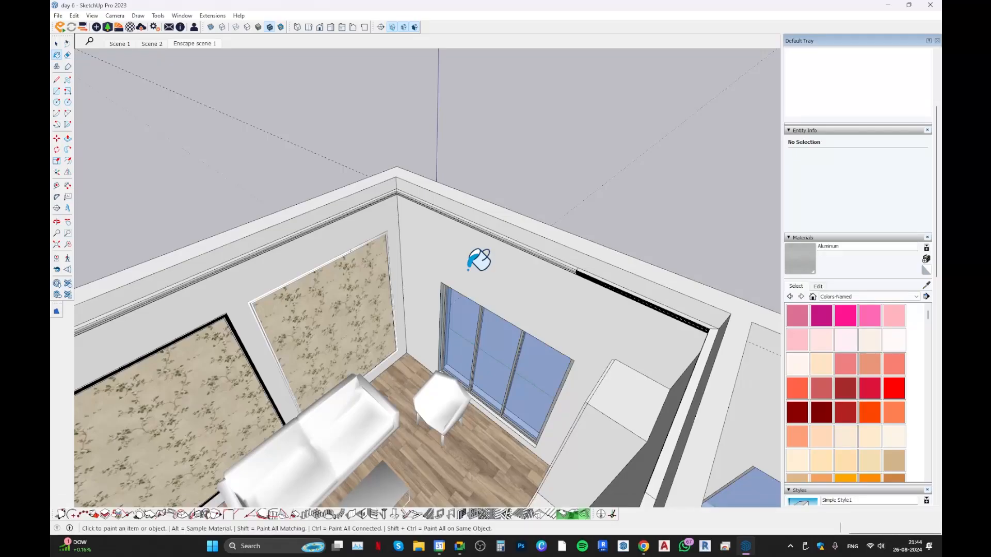
pyautogui.click(817, 286)
pyautogui.scroll(-3, 830, 211)
pyautogui.scroll(-2, 835, 223)
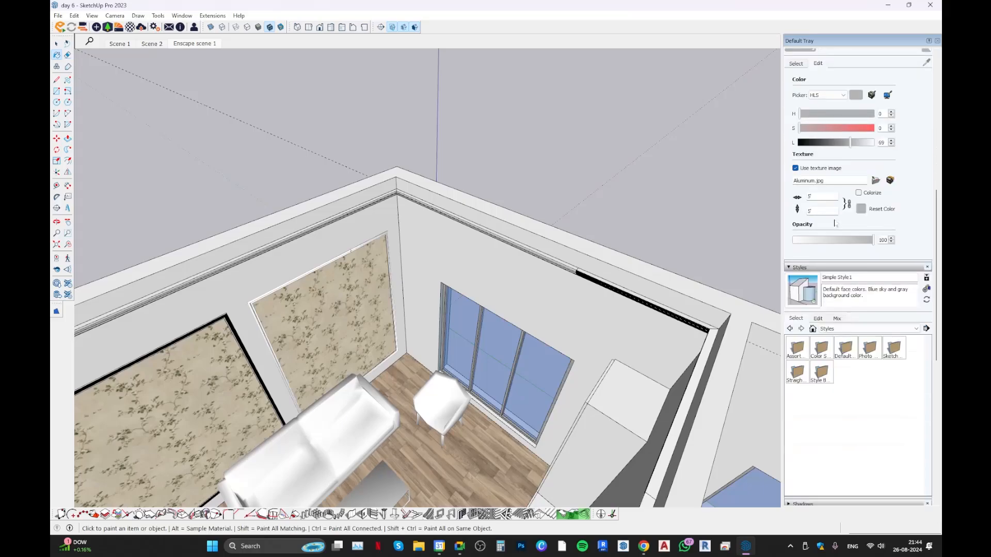
pyautogui.scroll(-4, 834, 224)
pyautogui.scroll(-3, 847, 293)
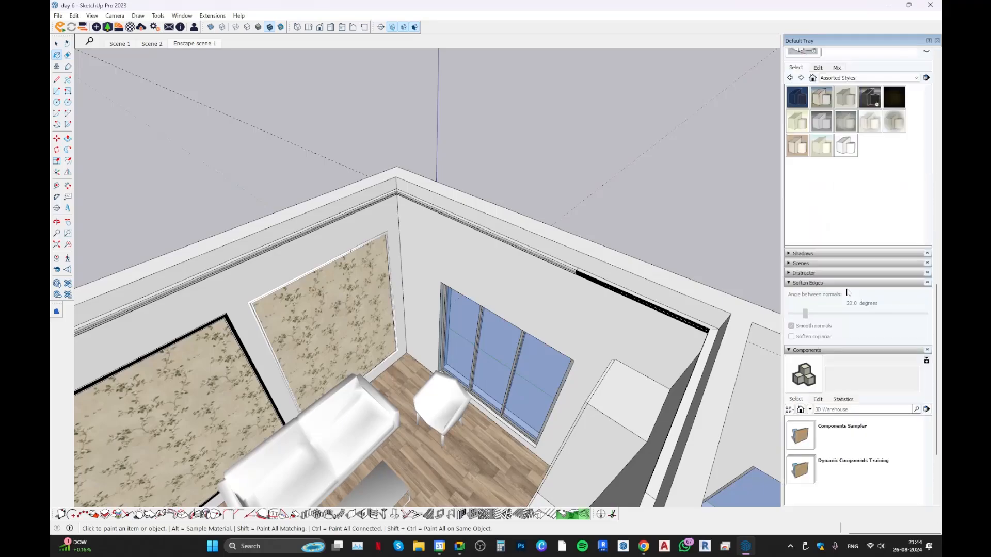
pyautogui.press('b')
pyautogui.scroll(2, 628, 204)
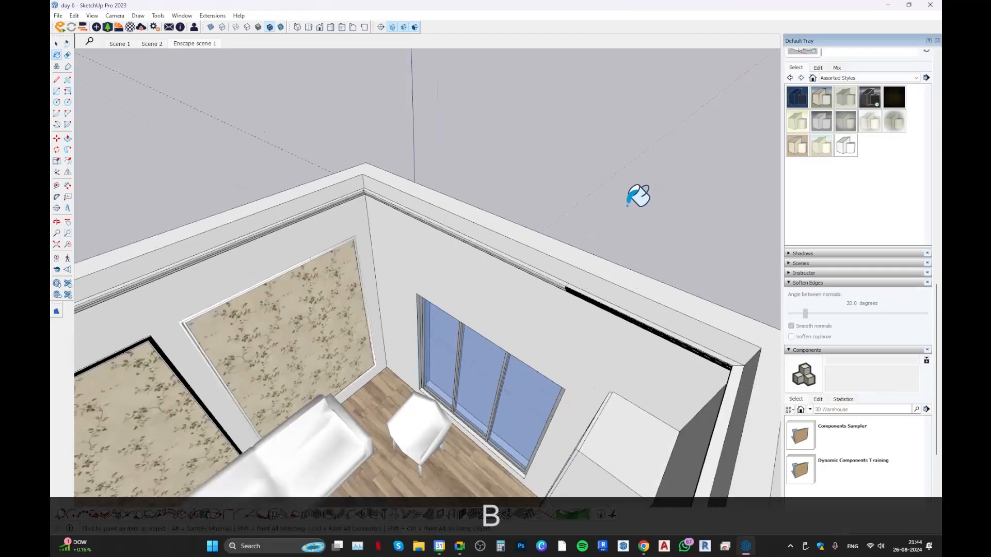
pyautogui.scroll(1, 628, 204)
pyautogui.press('space')
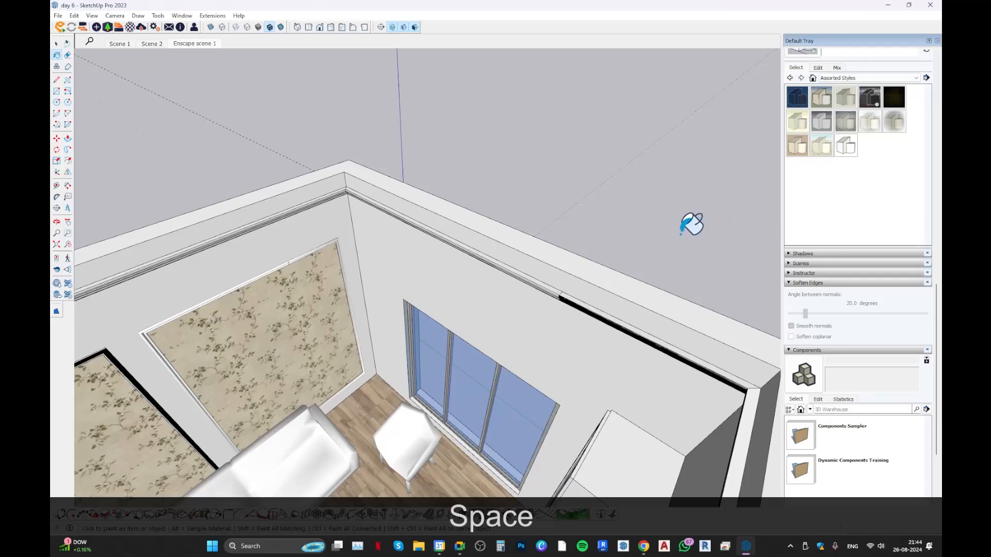
pyautogui.press('b')
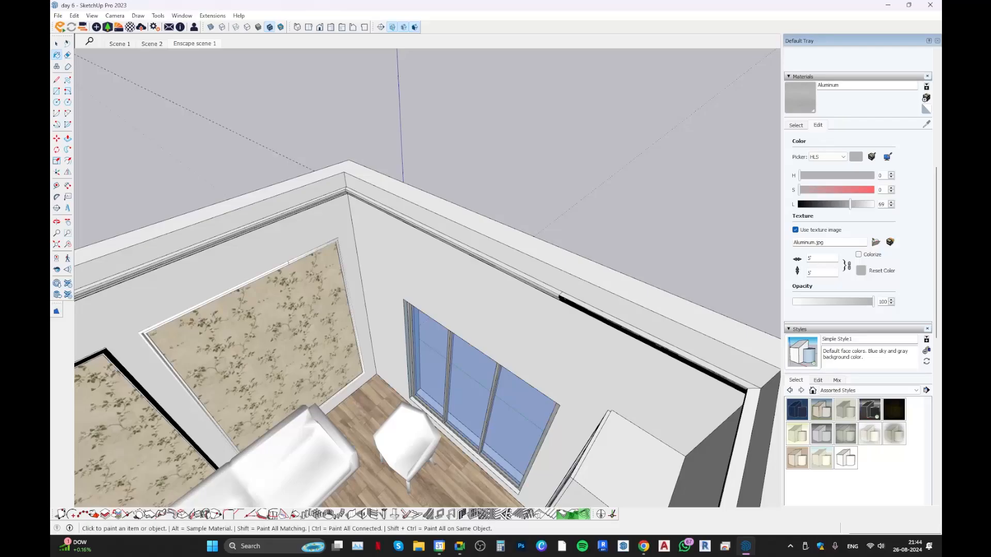
pyautogui.click(796, 125)
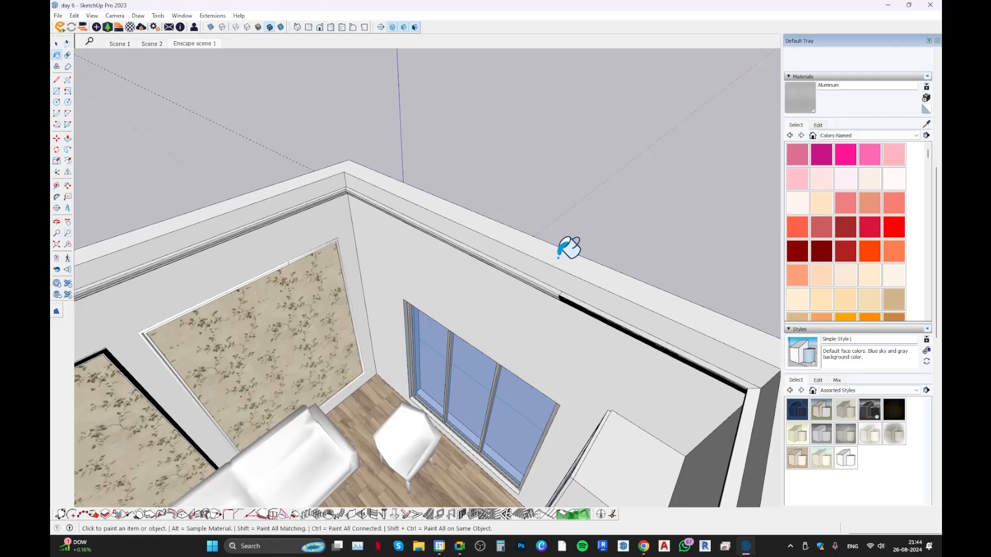
# Draw a rectangle on the open ground outside the house and paint it with the Aluminum material
pyautogui.scroll(-3, 555, 239)
pyautogui.keyDown('shift'); pyautogui.moveTo(564, 223); pyautogui.dragTo(416, 314, button='middle'); pyautogui.keyUp('shift')
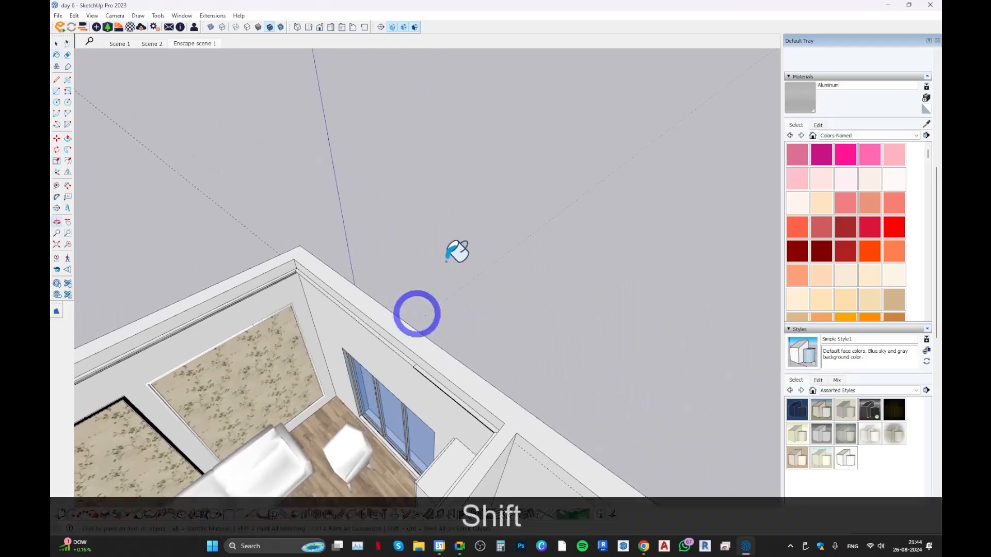
pyautogui.moveTo(447, 259); pyautogui.dragTo(345, 308, button='middle')
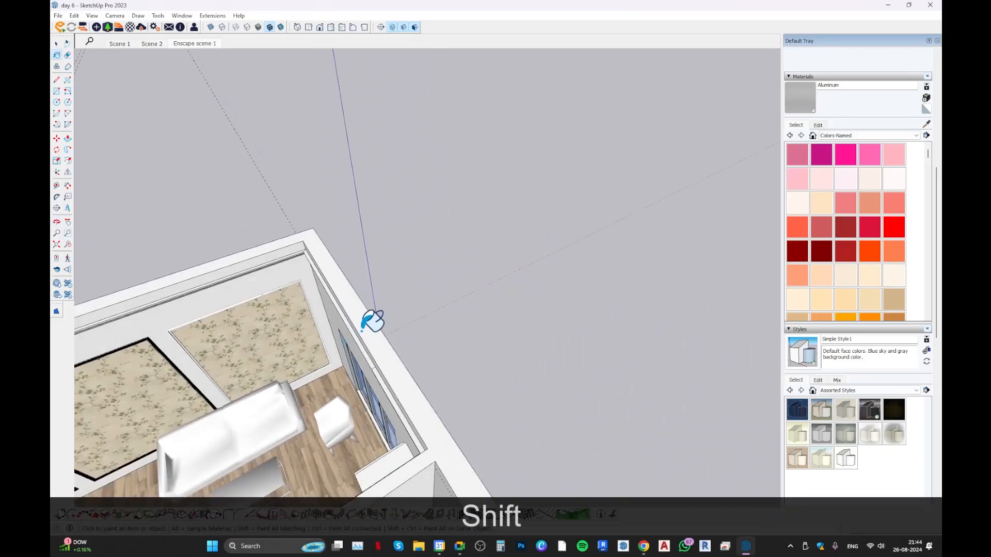
pyautogui.press('space')
pyautogui.moveTo(477, 257); pyautogui.dragTo(520, 302, button='middle')
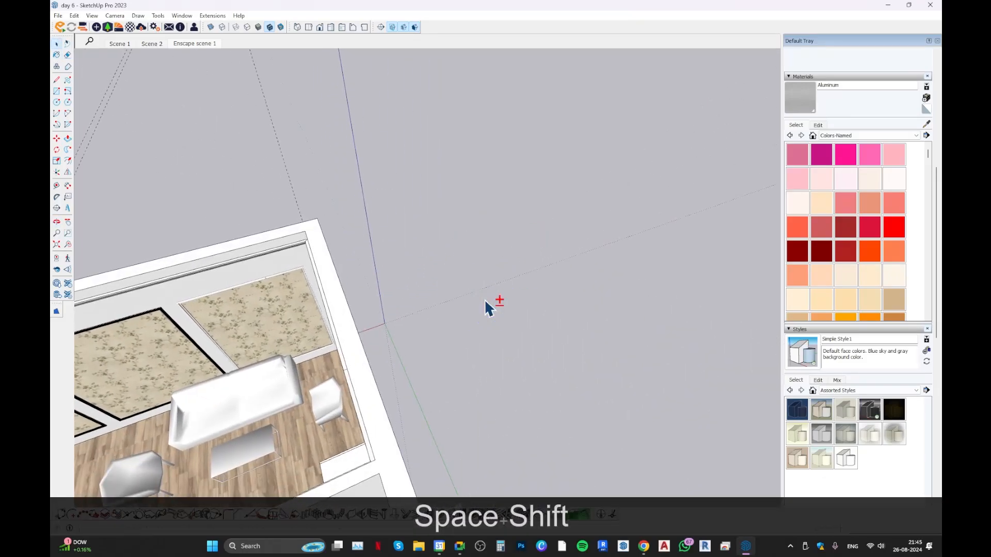
pyautogui.press('r')
pyautogui.click(512, 280)
pyautogui.click(624, 338)
pyautogui.press('space')
pyautogui.press('b')
pyautogui.click(558, 288)
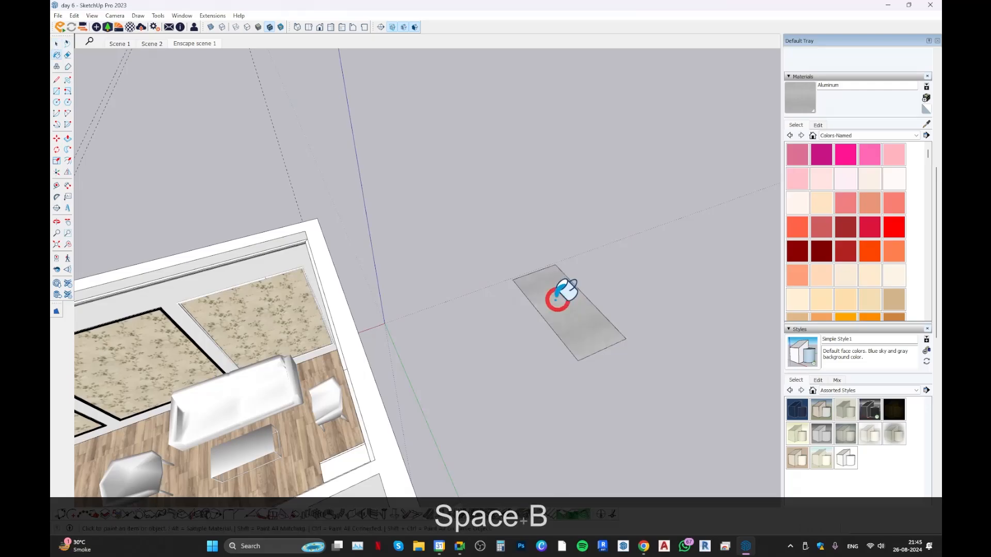
# Draw a second, larger rectangle beside the painted one and extrude it upward into a box
pyautogui.press('space')
pyautogui.keyDown('shift'); pyautogui.moveTo(579, 251); pyautogui.dragTo(392, 266, button='middle'); pyautogui.keyUp('shift')
pyautogui.press('r')
pyautogui.click(448, 261)
pyautogui.click(580, 332)
pyautogui.press('space')
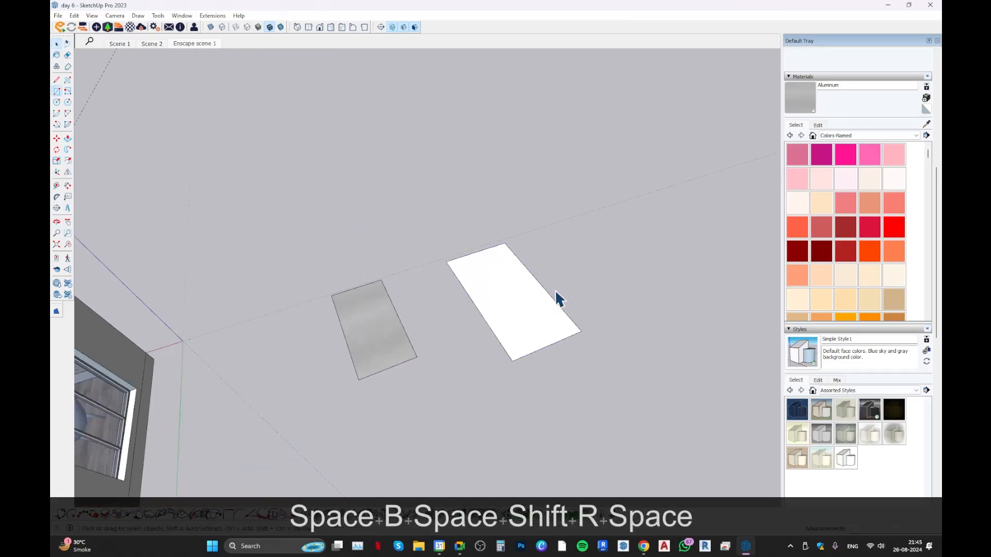
pyautogui.click(540, 299)
pyautogui.press('p')
pyautogui.moveTo(533, 316); pyautogui.dragTo(533, 248)
pyautogui.press('space')
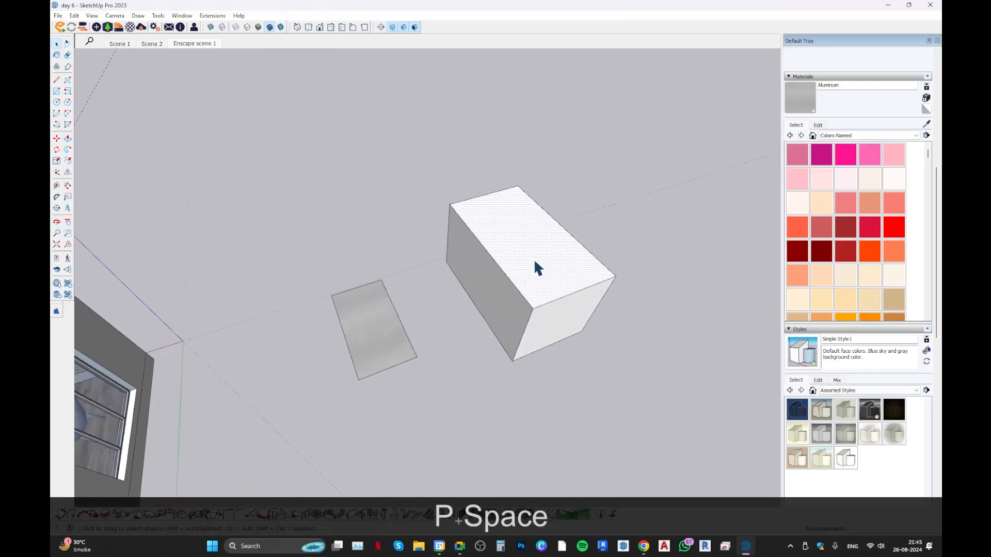
# Paint the box's top face and its connected faces with the Aluminum material
pyautogui.press('b')
pyautogui.click(522, 232)
pyautogui.moveTo(521, 233)
pyautogui.mouseDown(button='middle')
pyautogui.moveTo(581, 325)
pyautogui.moveTo(553, 228)
pyautogui.moveTo(570, 321)
pyautogui.moveTo(598, 372)
pyautogui.moveTo(854, 404)
pyautogui.mouseUp(button='middle')
pyautogui.click(537, 343)
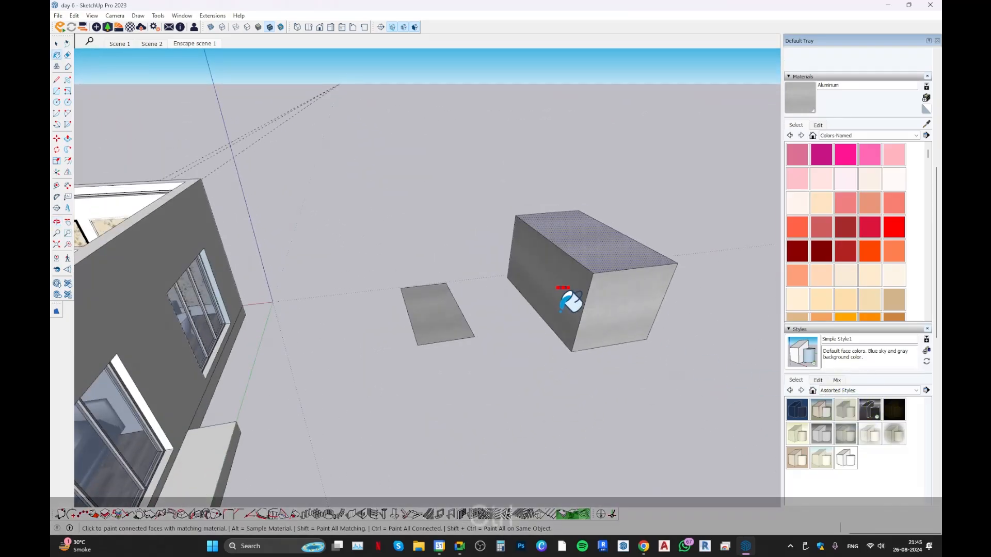
# Undo the Aluminum paint on all faces of the ungrouped box
pyautogui.hotkey('ctrl', 'z')
pyautogui.moveTo(557, 286); pyautogui.dragTo(601, 299, button='middle')
pyautogui.hotkey('ctrl', 'z')
pyautogui.hotkey('ctrl', 'z')
pyautogui.hotkey('ctrl', 'z')
pyautogui.press('space')
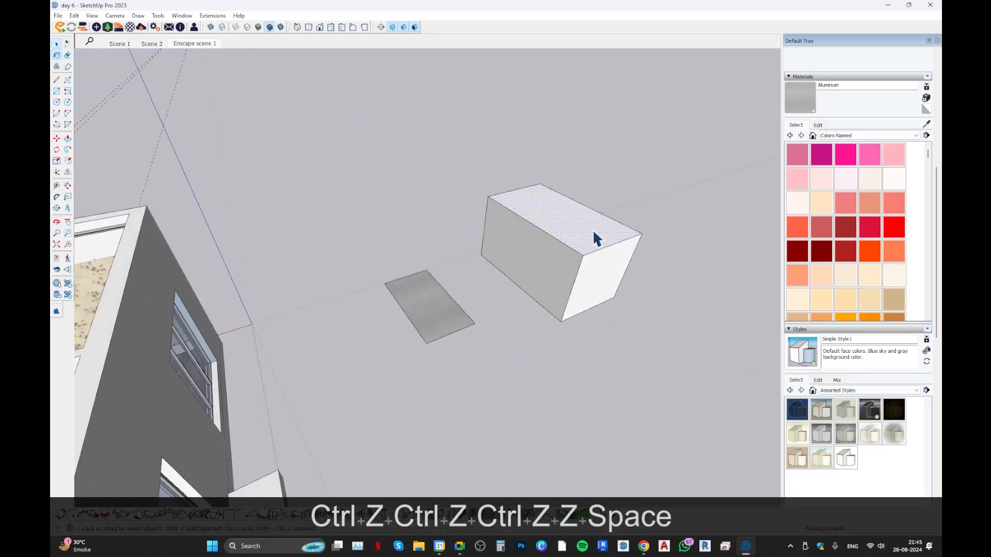
# Group all faces and edges of the box and paint the whole group with the Aluminum material
pyautogui.click(593, 230)
pyautogui.doubleClick(593, 230)
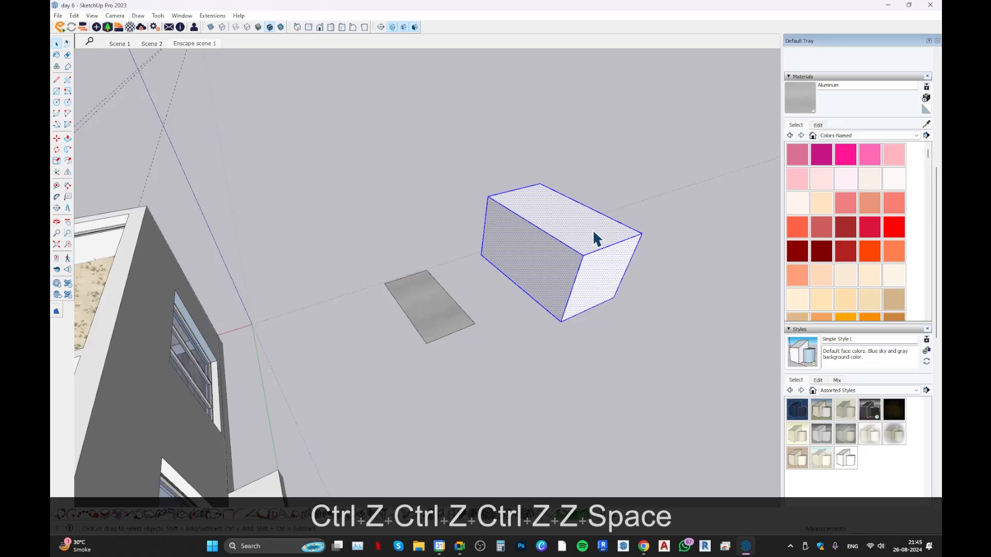
pyautogui.press('g')
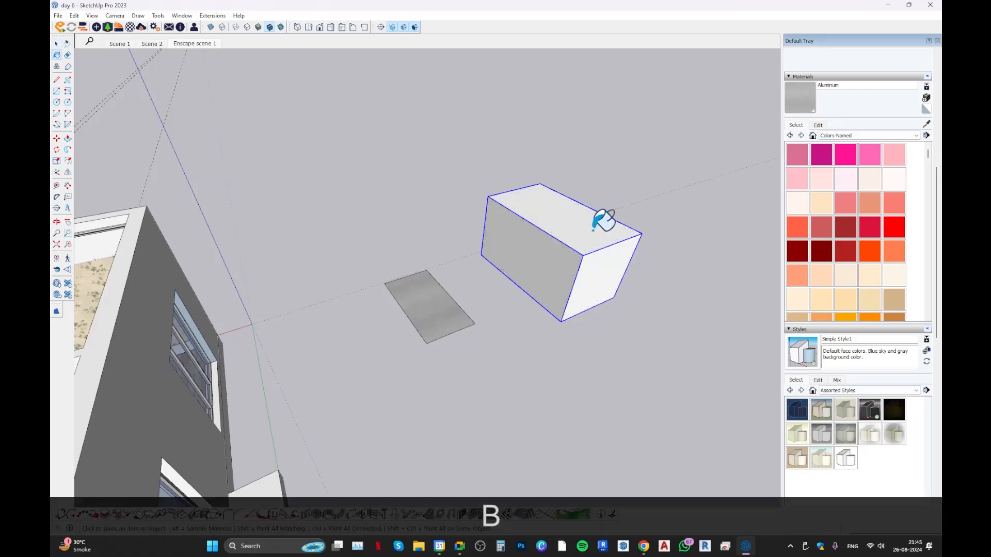
pyautogui.click(594, 228)
pyautogui.moveTo(594, 228)
pyautogui.keyDown('shift'); pyautogui.mouseDown(button='middle')
pyautogui.moveTo(364, 267)
pyautogui.moveTo(398, 171)
pyautogui.moveTo(234, 255)
pyautogui.moveTo(451, 270)
pyautogui.moveTo(390, 319)
pyautogui.mouseUp(button='middle'); pyautogui.keyUp('shift')
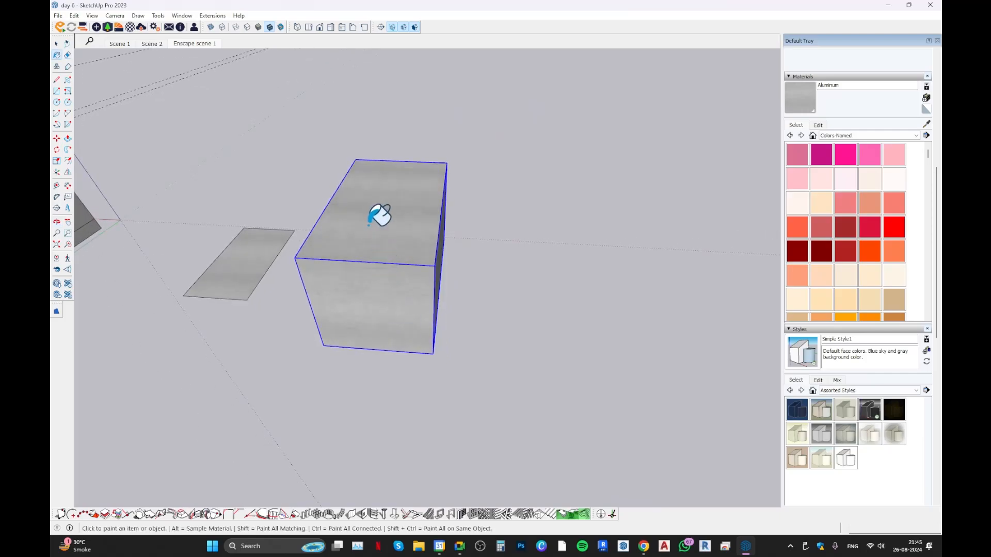
pyautogui.moveTo(368, 223)
pyautogui.mouseDown(button='middle')
pyautogui.moveTo(555, 208)
pyautogui.moveTo(543, 238)
pyautogui.mouseUp(button='middle')
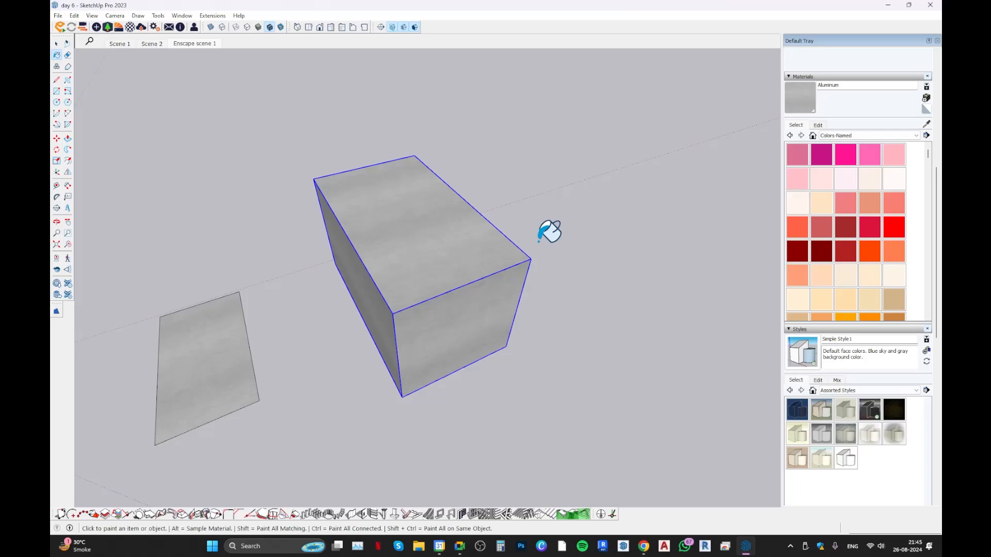
pyautogui.scroll(-4, 504, 342)
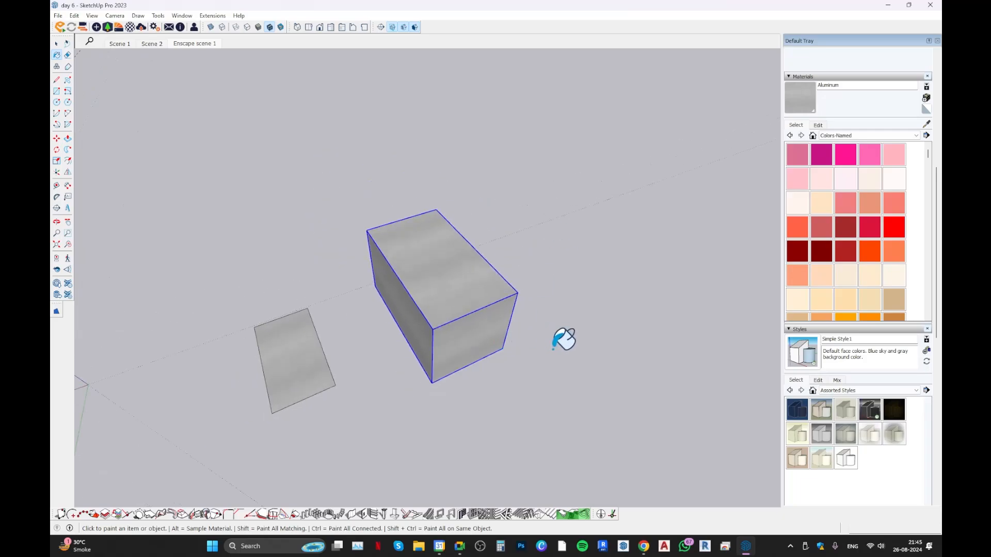
pyautogui.moveTo(564, 339)
pyautogui.mouseDown(button='middle')
pyautogui.moveTo(444, 304)
pyautogui.moveTo(194, 289)
pyautogui.moveTo(488, 342)
pyautogui.mouseUp(button='middle')
pyautogui.scroll(-2, 439, 254)
# Select the painted rectangle and the box together and delete both
pyautogui.press('space')
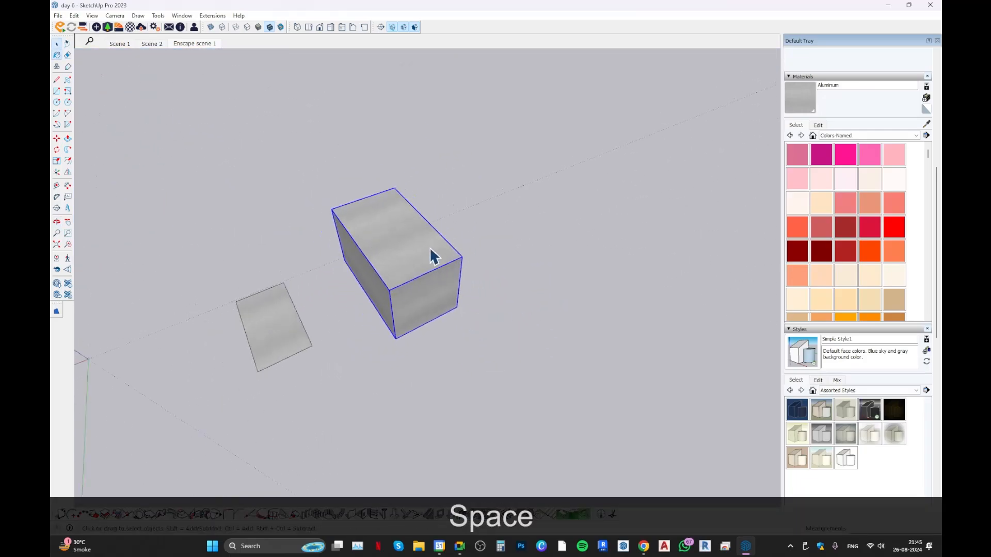
pyautogui.moveTo(438, 177); pyautogui.dragTo(178, 435)
pyautogui.press('Delete')
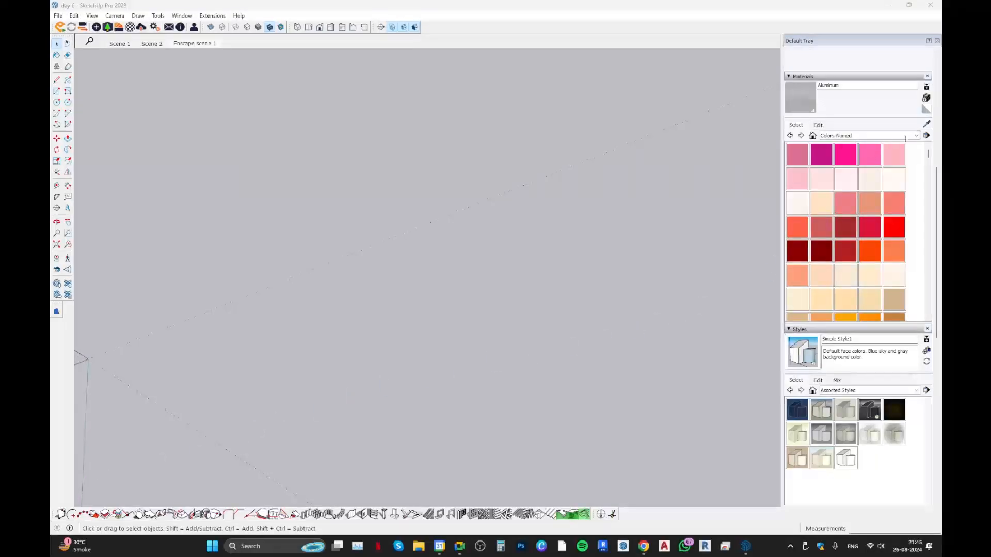
# Display the secondary selection pane for the materials
pyautogui.scroll(1, 912, 133)
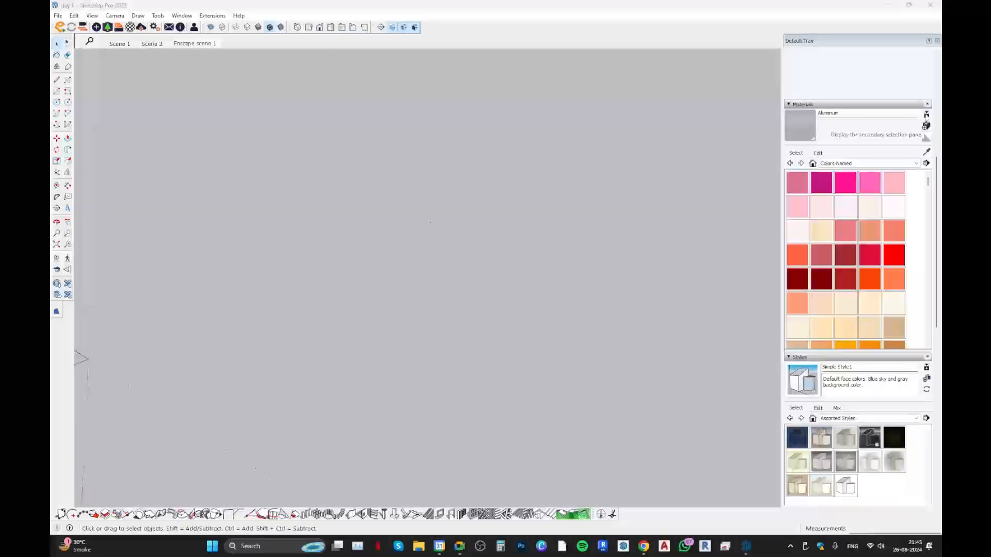
pyautogui.click(925, 114)
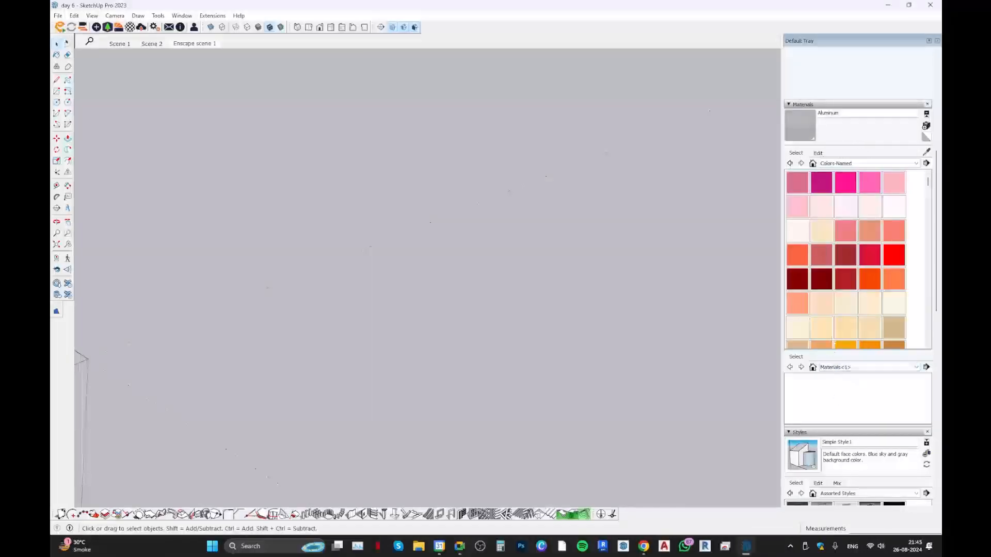
# Show the In Model materials in the secondary selection pane
pyautogui.scroll(-1, 840, 394)
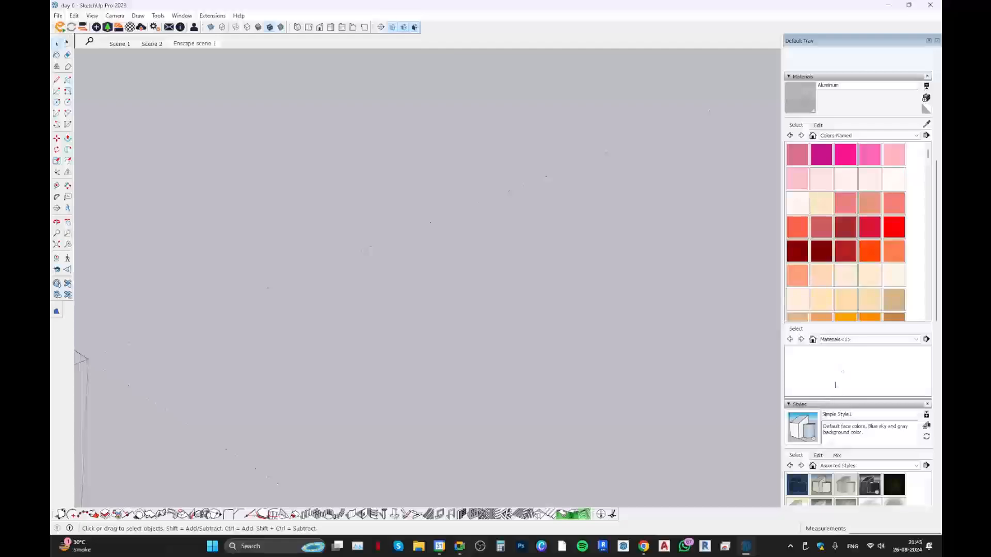
pyautogui.click(812, 339)
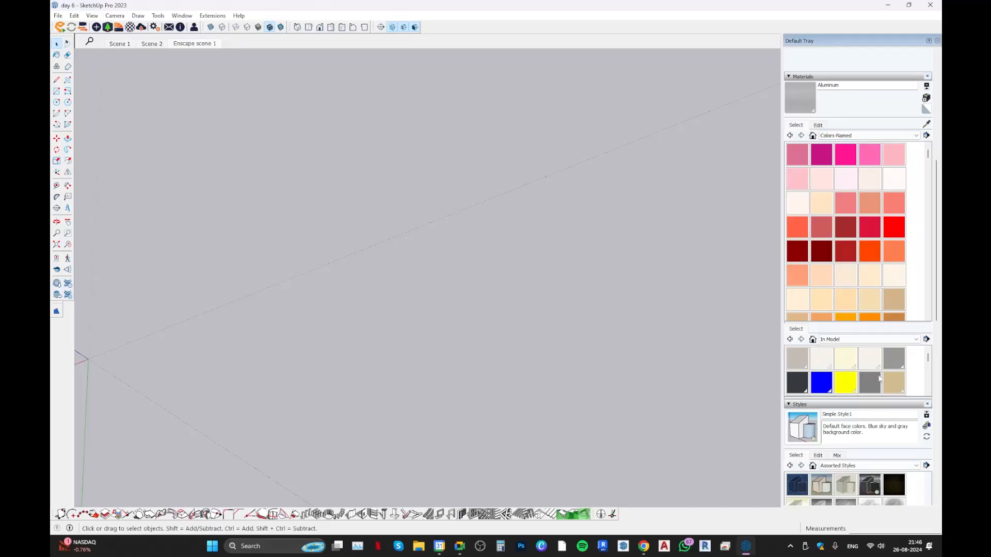
pyautogui.moveTo(465, 301)
pyautogui.mouseDown(button='middle')
pyautogui.moveTo(332, 281)
pyautogui.moveTo(185, 214)
pyautogui.moveTo(334, 201)
pyautogui.mouseUp(button='middle')
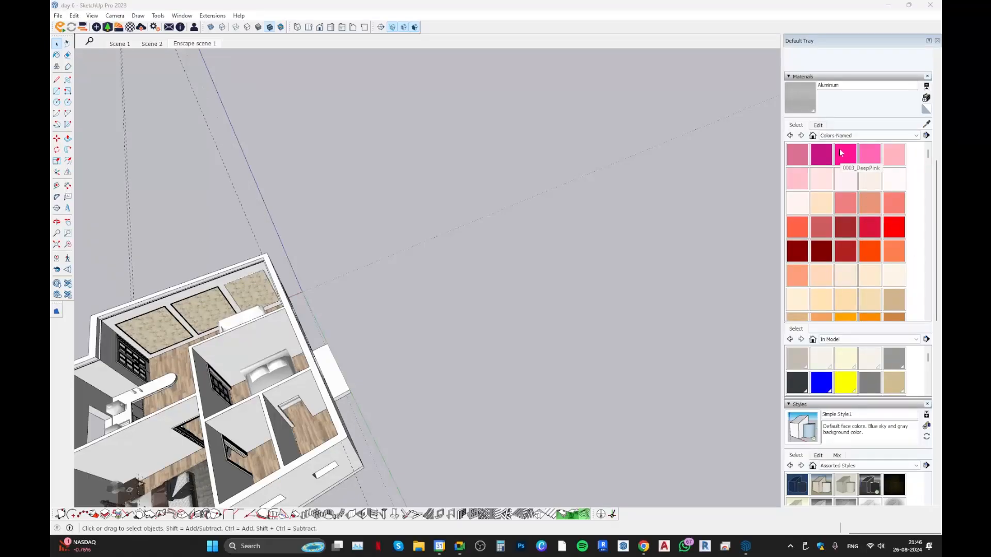
# Hide the secondary selection pane and enlarge the materials list
pyautogui.click(927, 86)
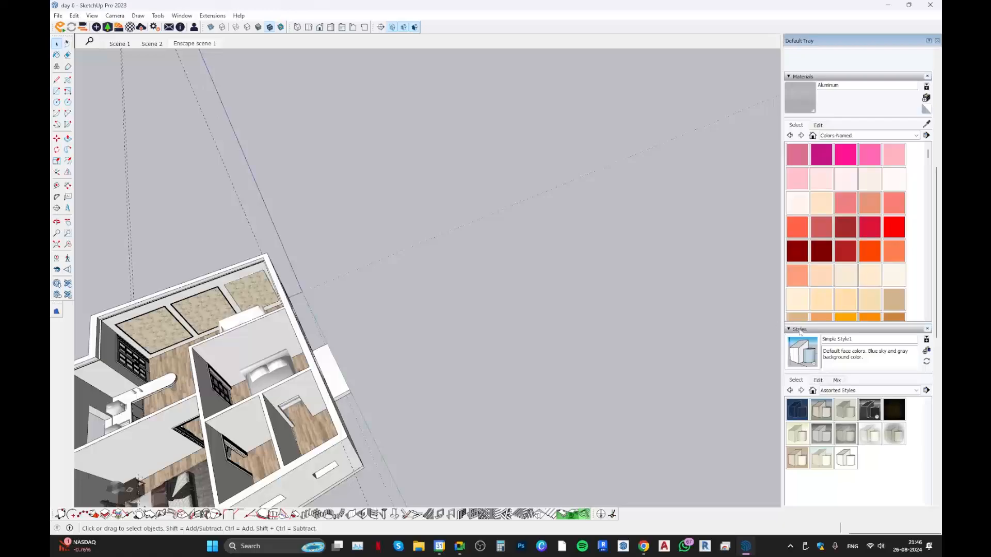
pyautogui.moveTo(828, 373); pyautogui.dragTo(828, 426)
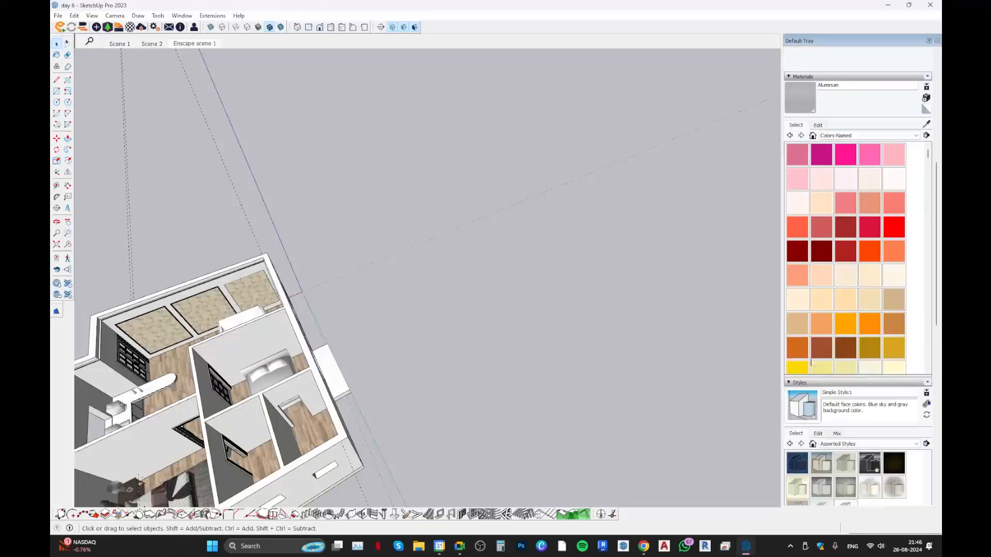
# Open the Create Material dialog to view its color, texture and opacity settings, and close it without creating a material
pyautogui.click(926, 99)
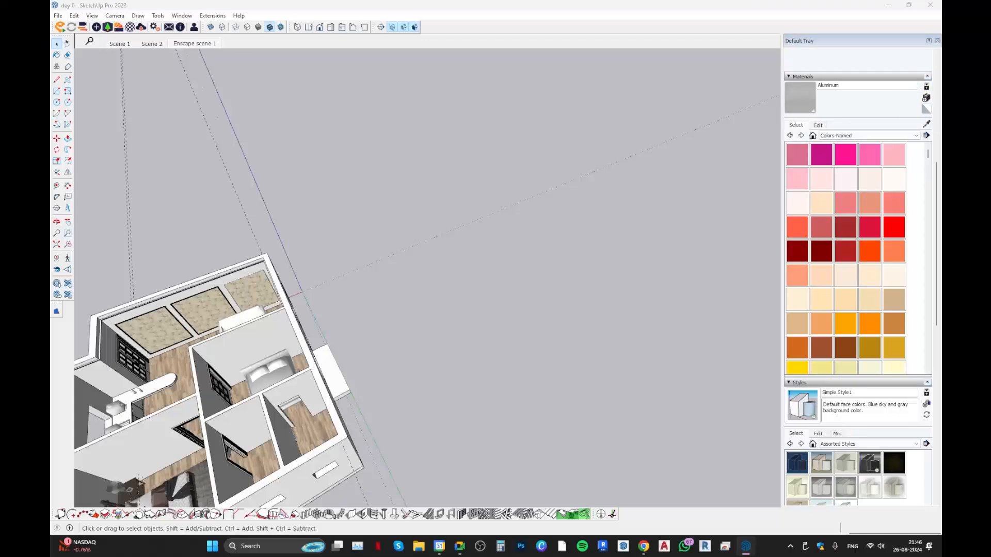
pyautogui.moveTo(360, 192); pyautogui.dragTo(365, 172)
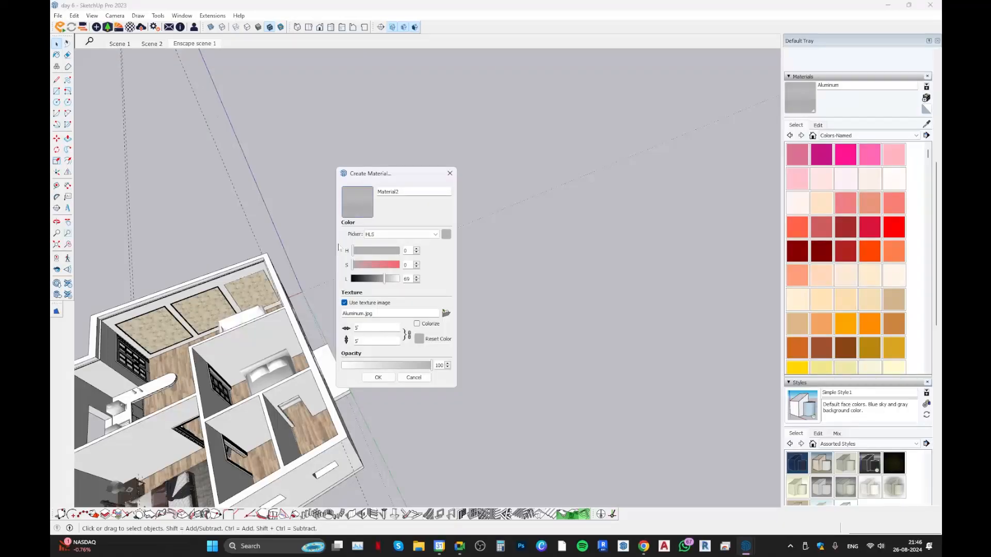
pyautogui.press('Escape')
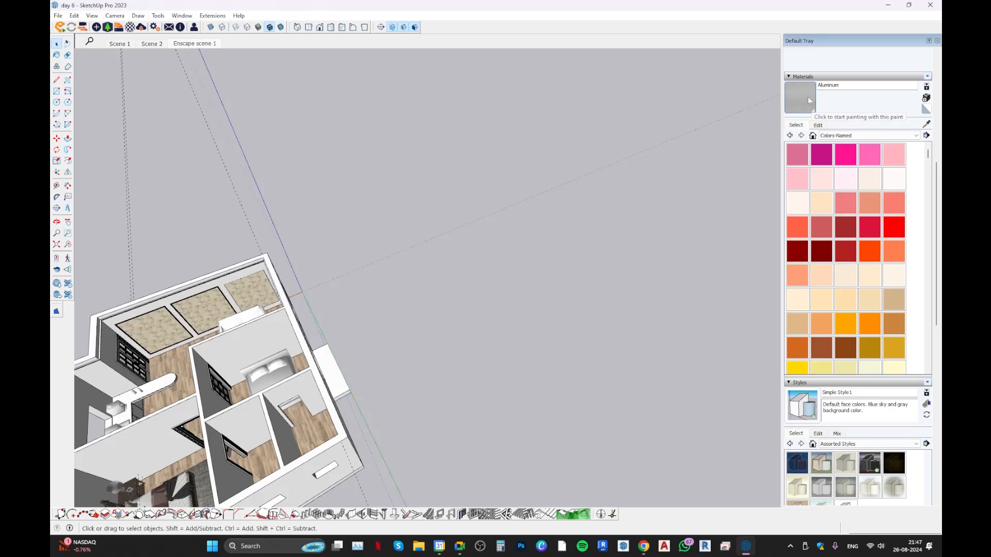
# Reset the current paint material to Default and return to the Select tool without painting anything
pyautogui.moveTo(619, 153); pyautogui.dragTo(434, 192, button='middle')
pyautogui.scroll(3, 435, 194)
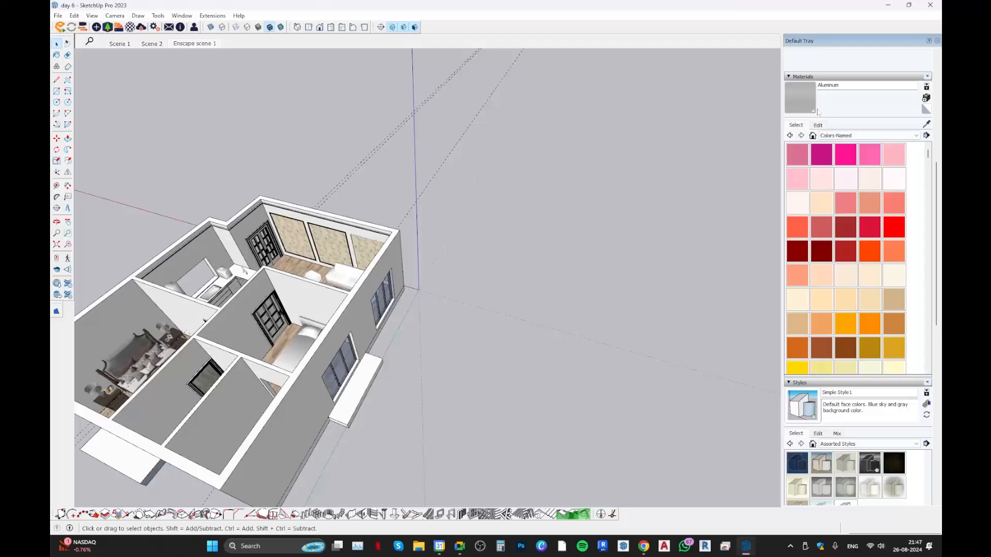
pyautogui.click(926, 110)
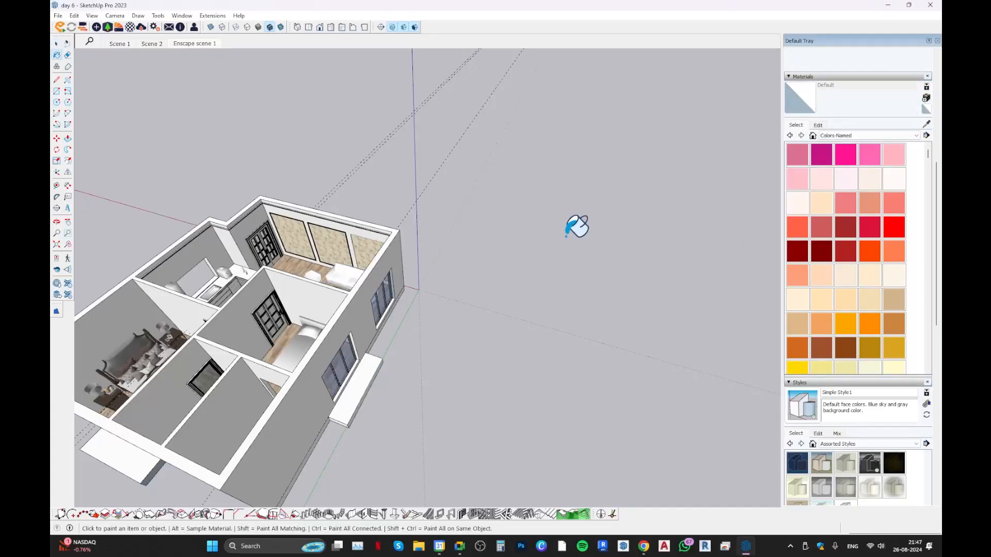
pyautogui.press('b')
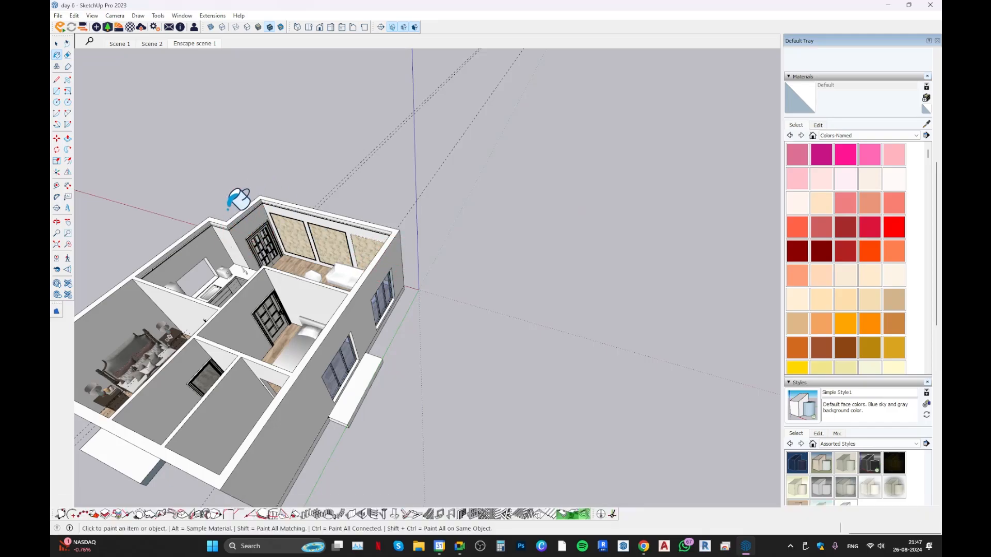
pyautogui.scroll(2, 255, 250)
pyautogui.moveTo(298, 260); pyautogui.dragTo(380, 248, button='middle')
pyautogui.press('space')
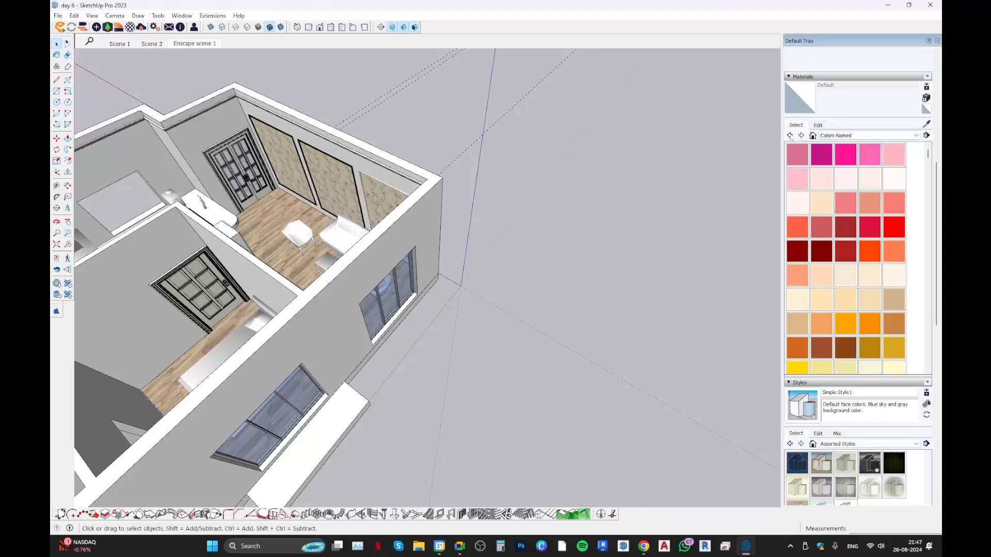
# Switch the materials list to the In Model collection
pyautogui.click(789, 136)
pyautogui.click(830, 136)
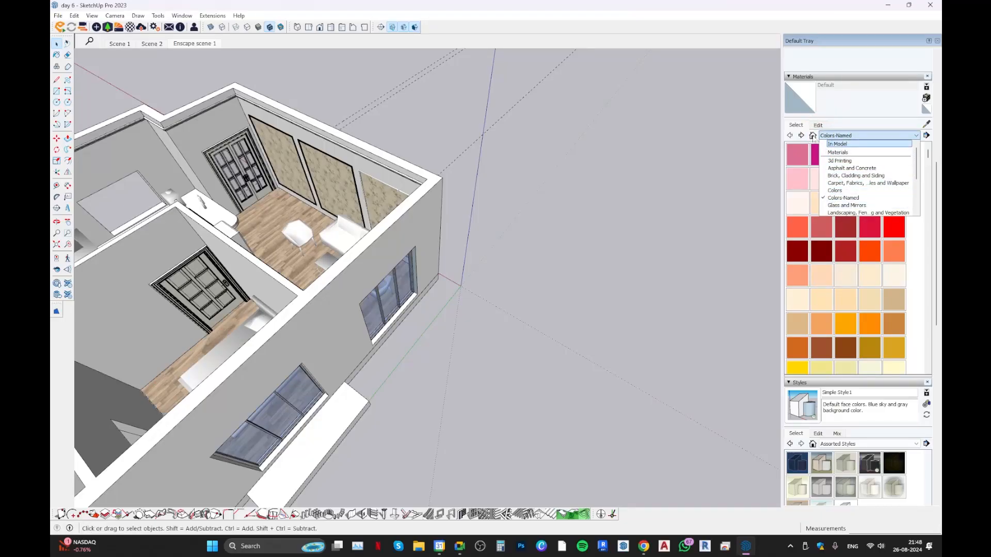
pyautogui.click(836, 144)
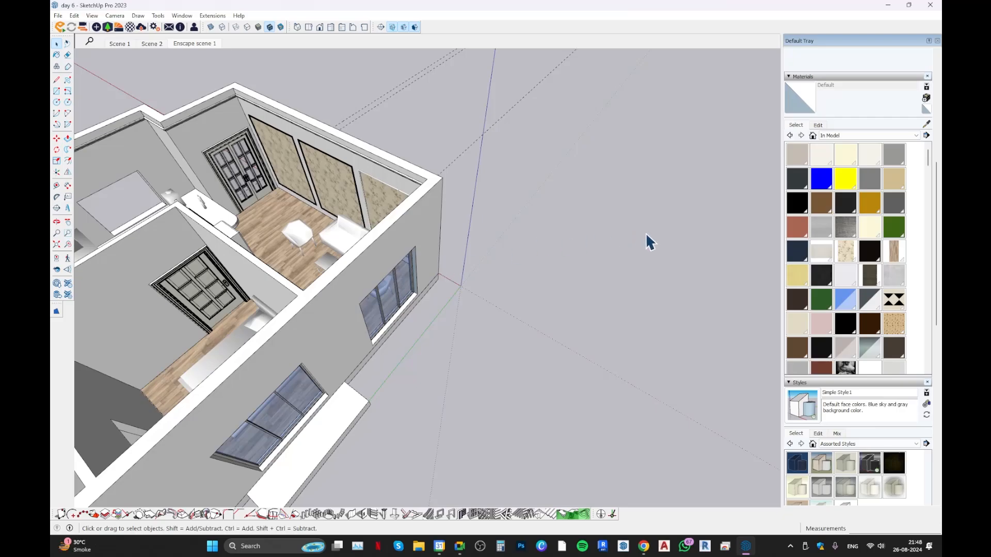
pyautogui.scroll(-8, 475, 270)
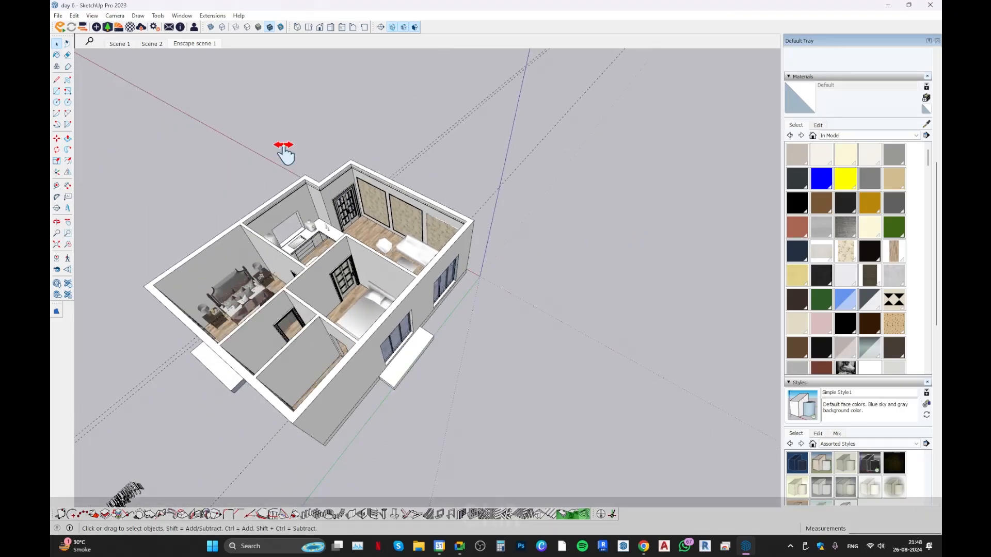
pyautogui.keyDown('shift'); pyautogui.moveTo(285, 154); pyautogui.dragTo(351, 115, button='middle'); pyautogui.keyUp('shift')
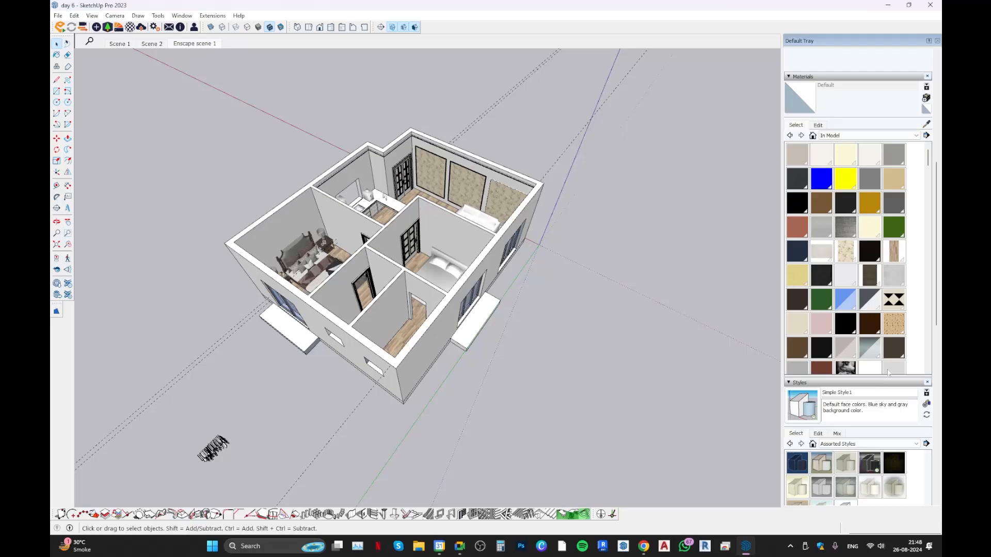
# Look through the In Model materials and extend the materials list to show more swatches
pyautogui.moveTo(887, 376); pyautogui.dragTo(872, 409)
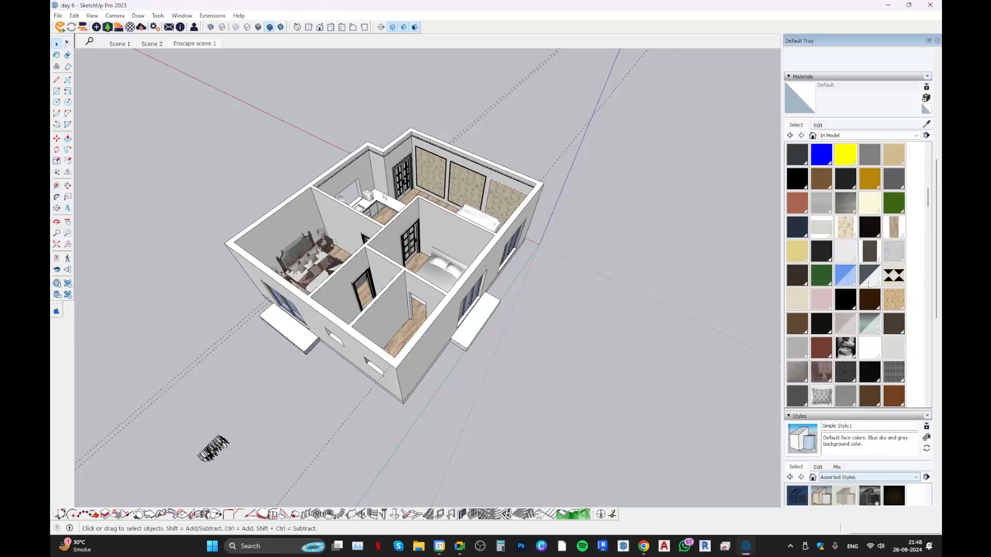
pyautogui.moveTo(865, 412); pyautogui.dragTo(859, 288)
pyautogui.scroll(-4, 849, 201)
pyautogui.scroll(4, 849, 209)
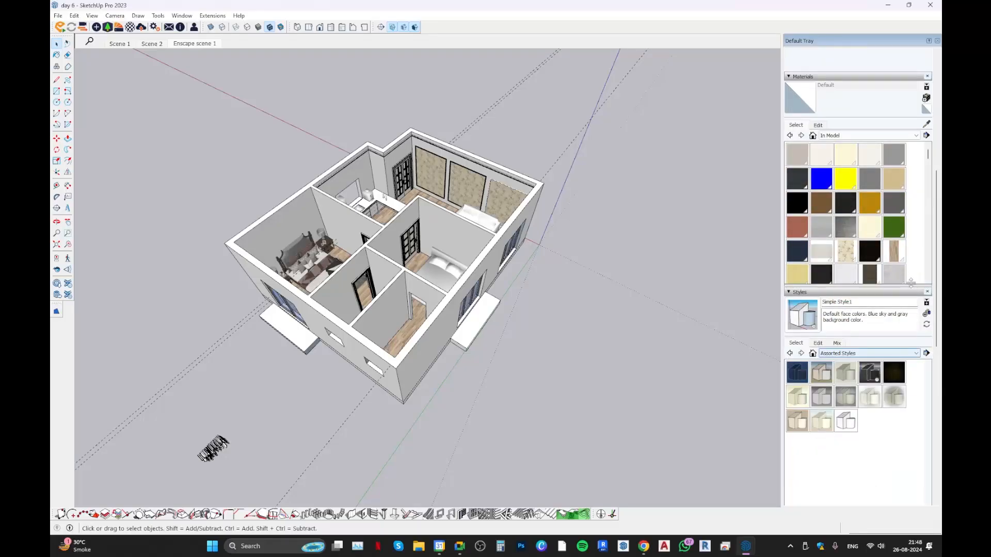
pyautogui.moveTo(912, 284); pyautogui.dragTo(912, 422)
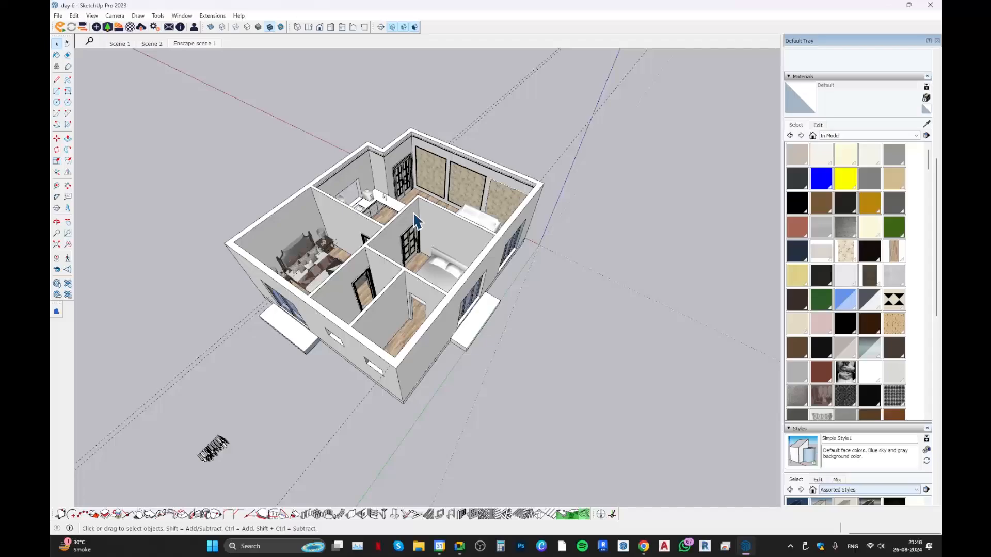
# Browse the material collections and switch to Landscaping, Fencing and Vegetation
pyautogui.click(834, 135)
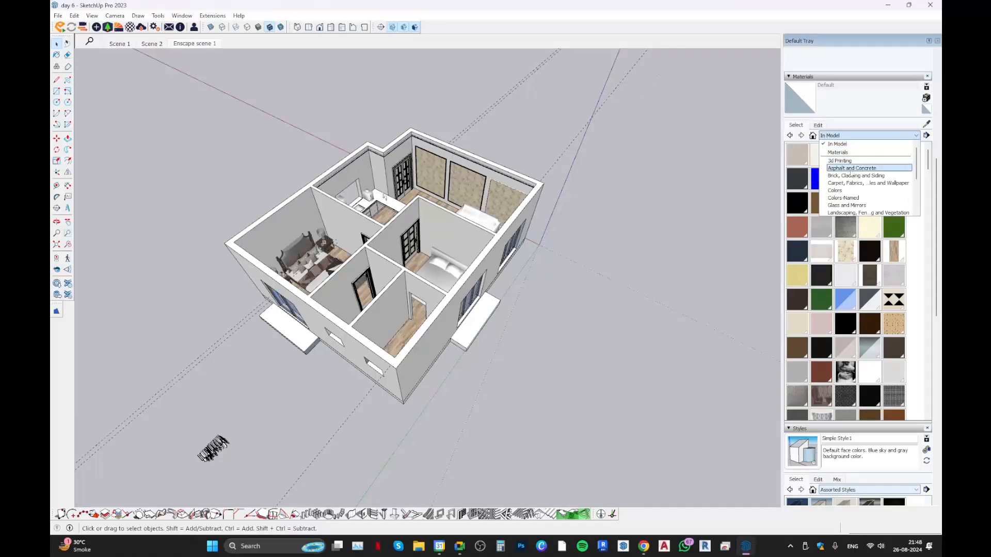
pyautogui.scroll(-2, 850, 173)
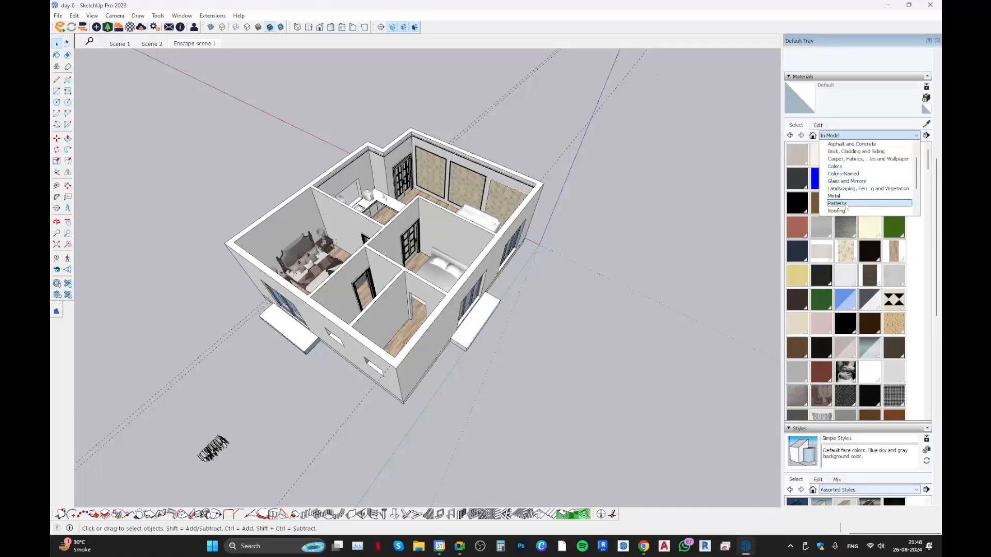
pyautogui.scroll(-1, 846, 210)
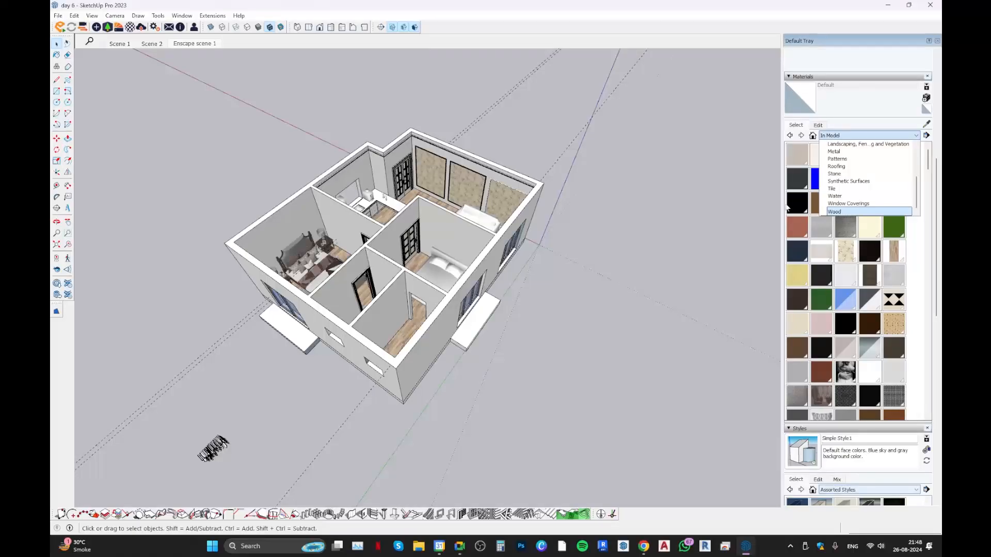
pyautogui.scroll(3, 857, 184)
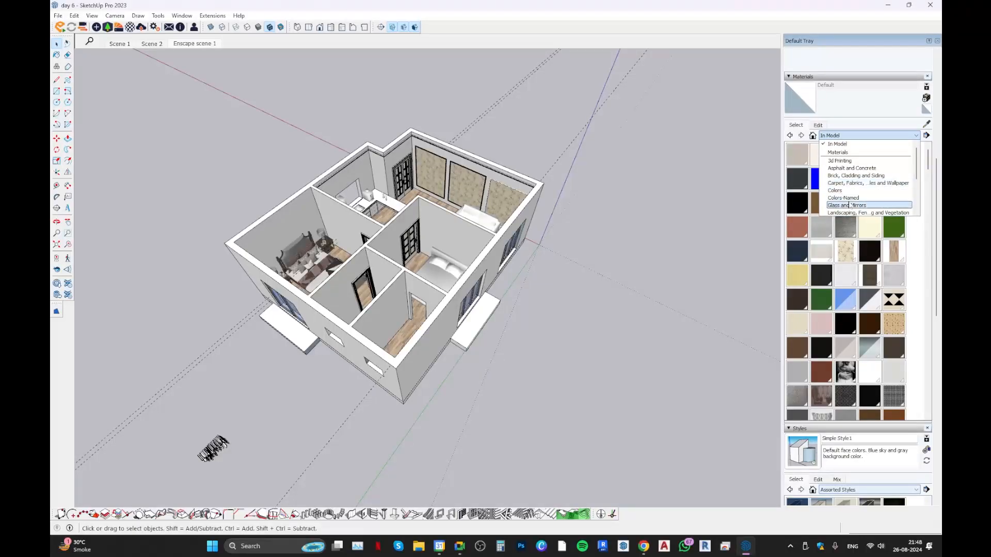
pyautogui.scroll(-1, 872, 199)
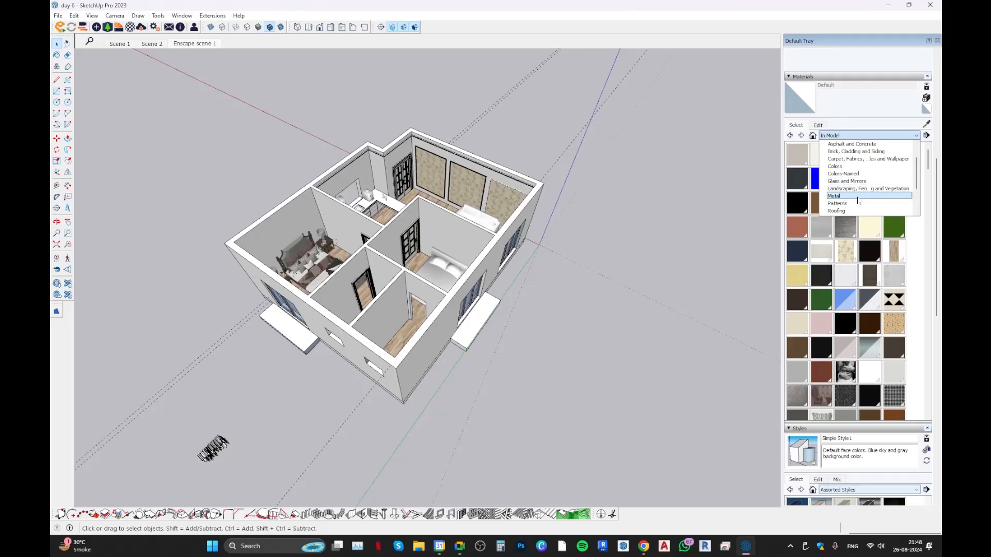
pyautogui.click(867, 189)
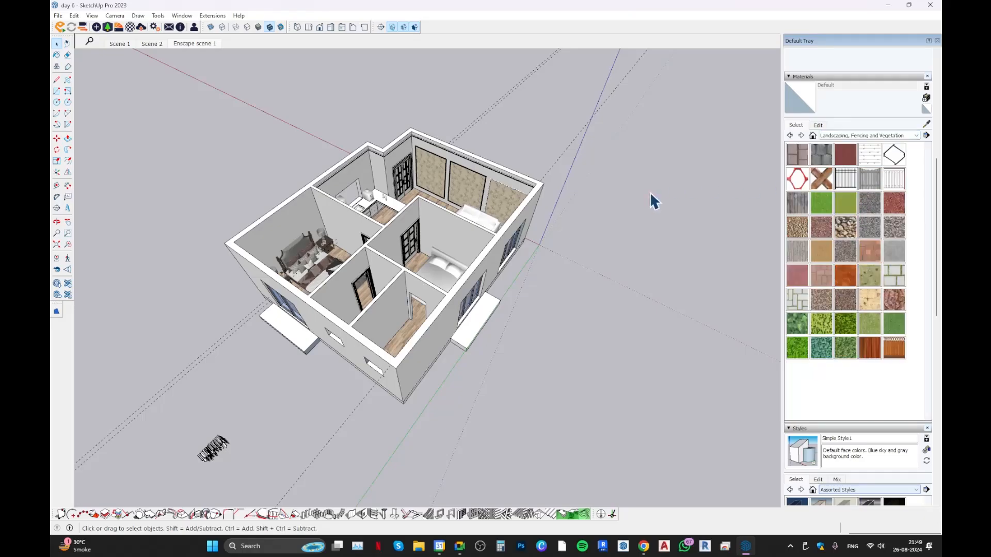
# Draw a long, narrow rectangle on the ground in the empty area beside the house
pyautogui.moveTo(650, 199); pyautogui.dragTo(454, 268, button='middle')
pyautogui.hotkey('shift', 'r')
pyautogui.click(458, 227)
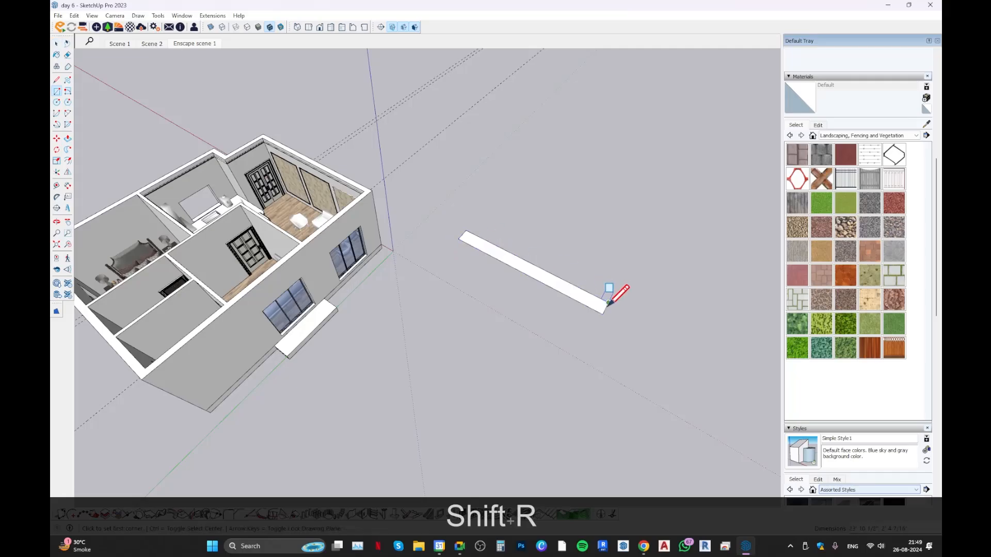
pyautogui.click(609, 295)
pyautogui.press('space')
# Paint the narrow ground rectangle with the Grass Dark Green material
pyautogui.scroll(4, 558, 290)
pyautogui.click(817, 207)
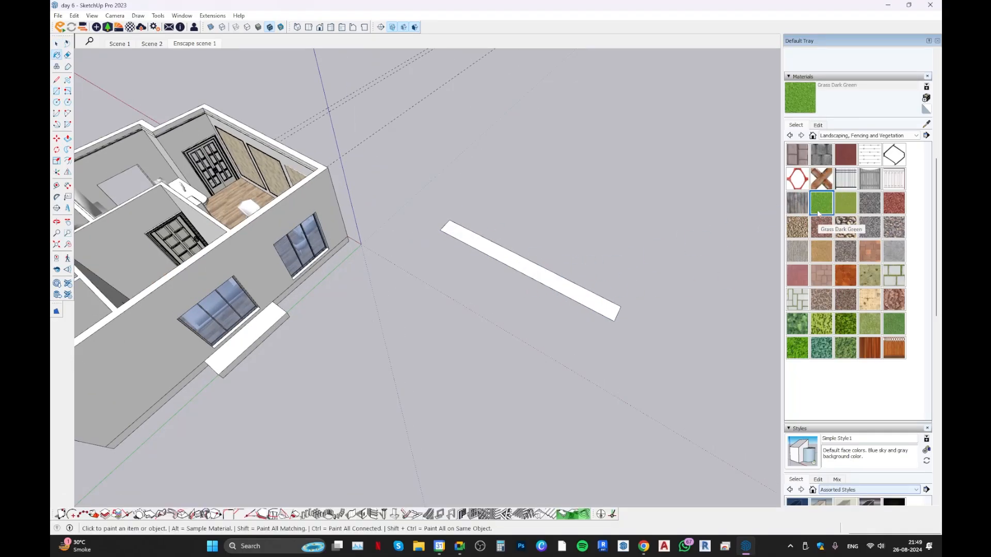
pyautogui.click(565, 271)
pyautogui.moveTo(566, 272)
pyautogui.mouseDown(button='middle')
pyautogui.moveTo(258, 276)
pyautogui.moveTo(265, 181)
pyautogui.mouseUp(button='middle')
pyautogui.moveTo(564, 315)
pyautogui.mouseDown(button='middle')
pyautogui.moveTo(314, 381)
pyautogui.moveTo(327, 335)
pyautogui.moveTo(431, 272)
pyautogui.moveTo(416, 294)
pyautogui.mouseUp(button='middle')
pyautogui.moveTo(417, 185); pyautogui.dragTo(500, 343, button='middle')
pyautogui.press('space')
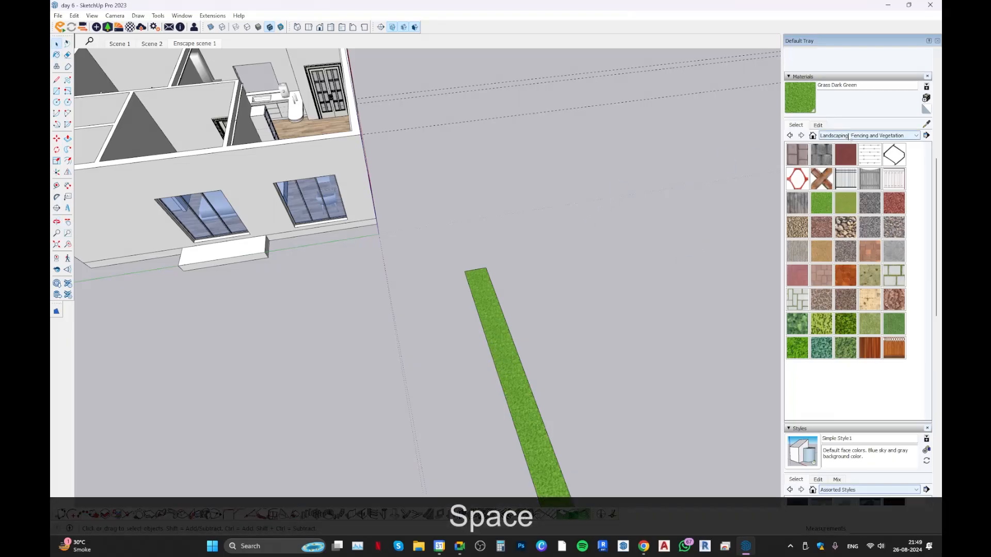
# Look through the available material collections while keeping the current collection
pyautogui.scroll(-3, 524, 223)
pyautogui.scroll(-2, 520, 305)
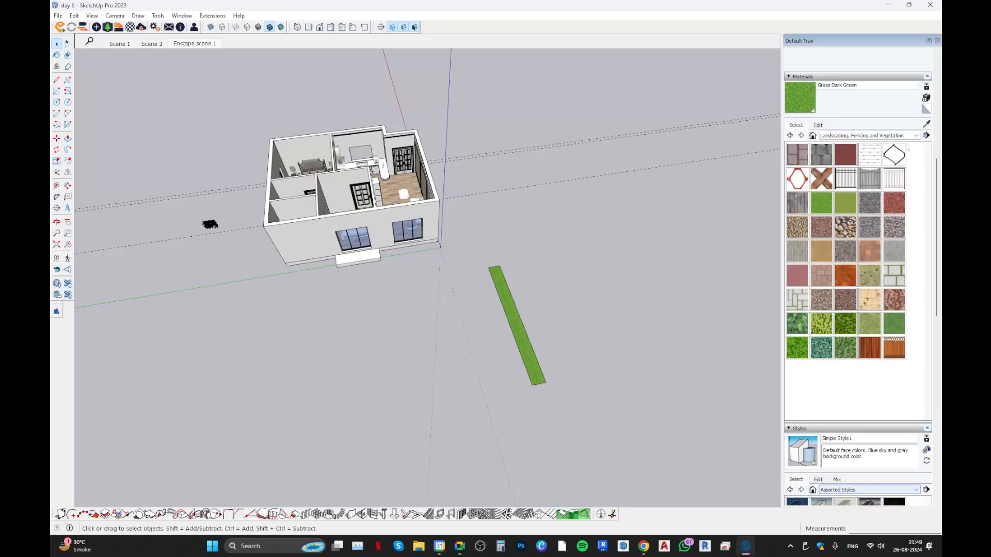
pyautogui.click(914, 135)
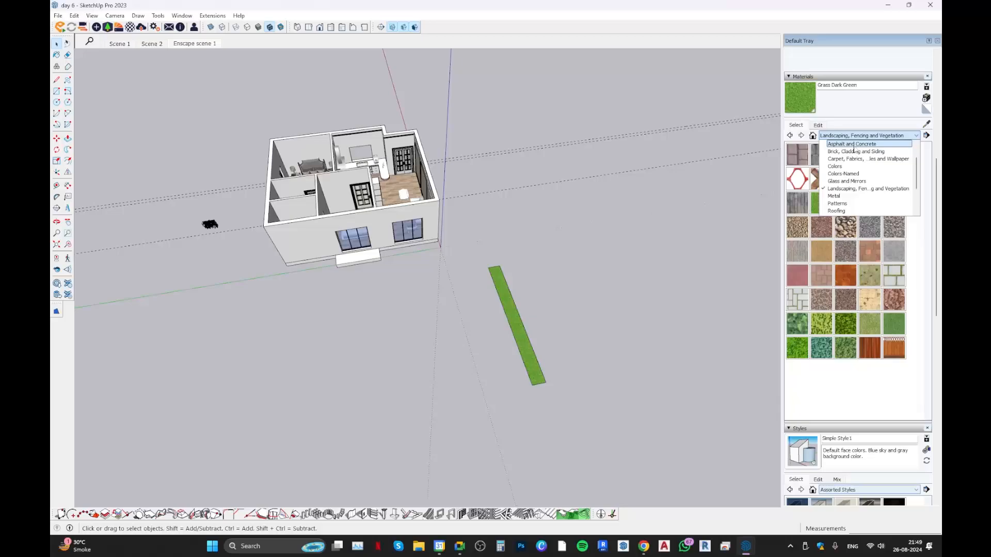
pyautogui.click(853, 119)
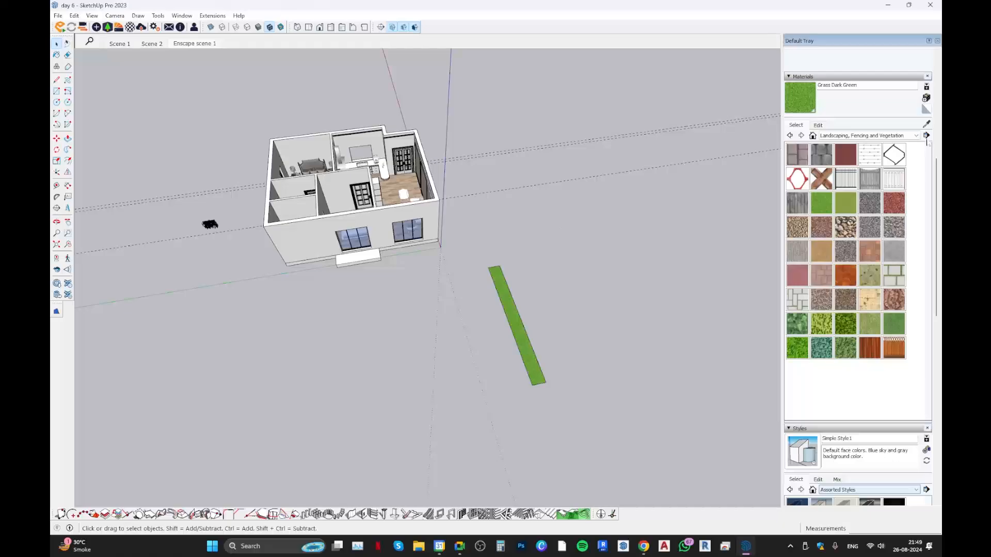
# Display the landscaping materials in List View, and switch them to Medium Thumbnails
pyautogui.click(926, 136)
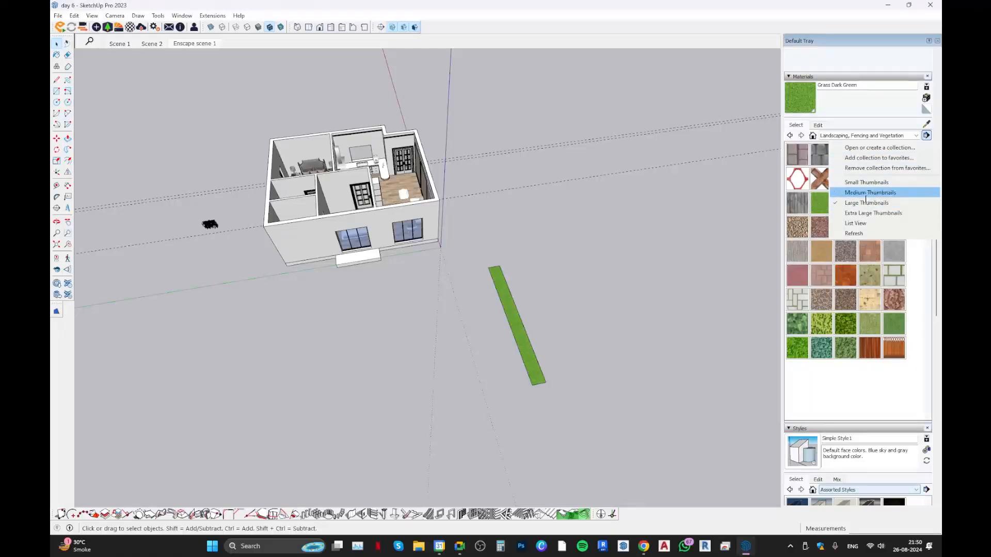
pyautogui.click(865, 223)
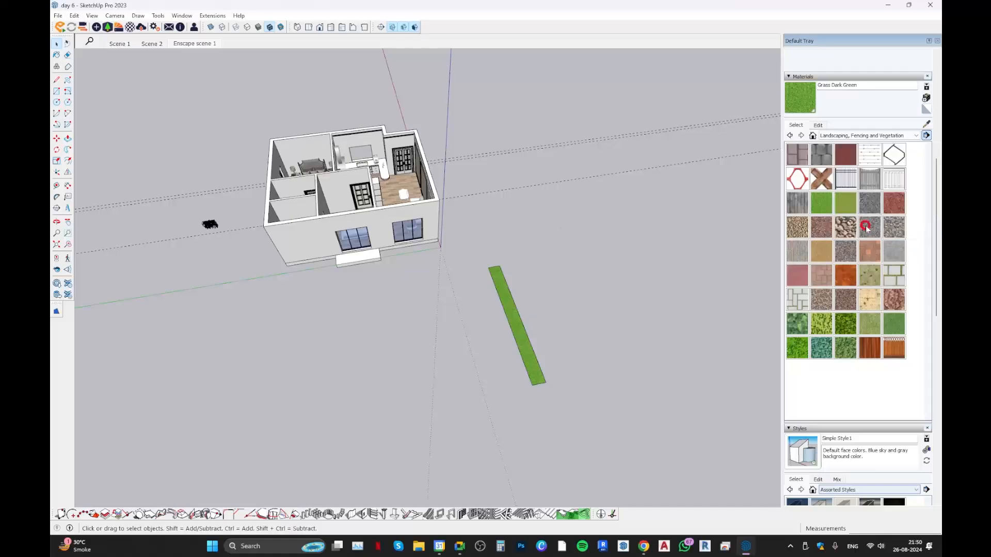
pyautogui.click(926, 135)
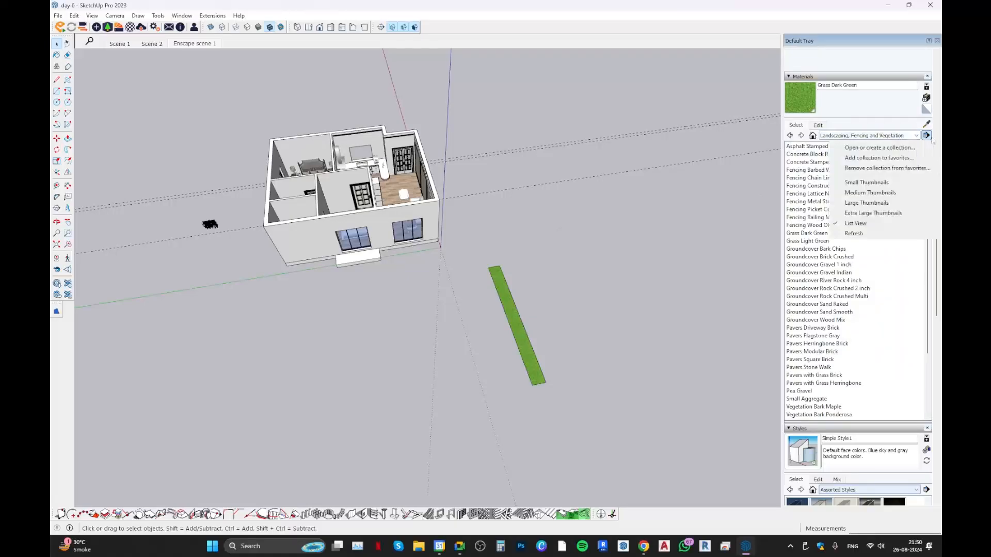
pyautogui.click(862, 193)
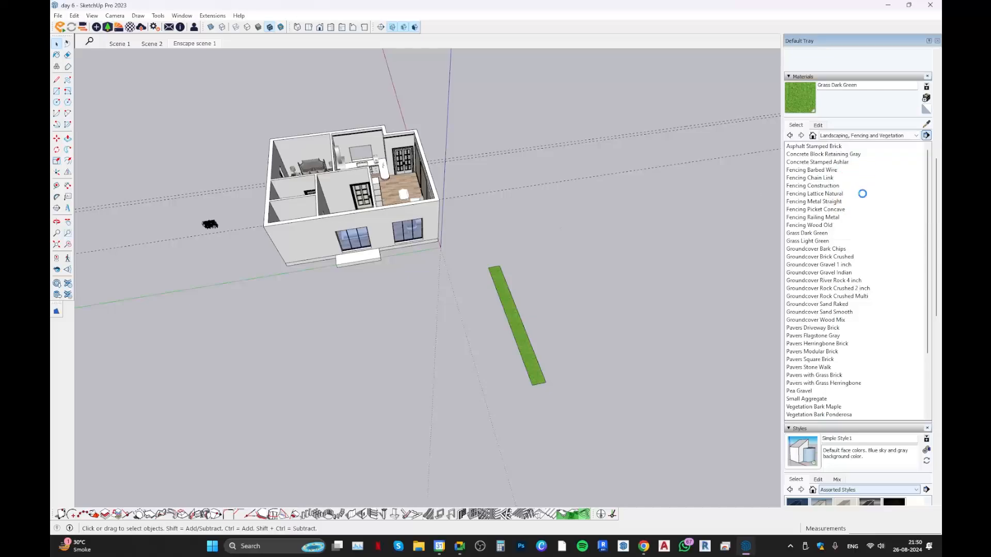
# Display the landscaping materials as Large Thumbnails, and enlarge them further to Extra Large Thumbnails
pyautogui.scroll(5, 932, 137)
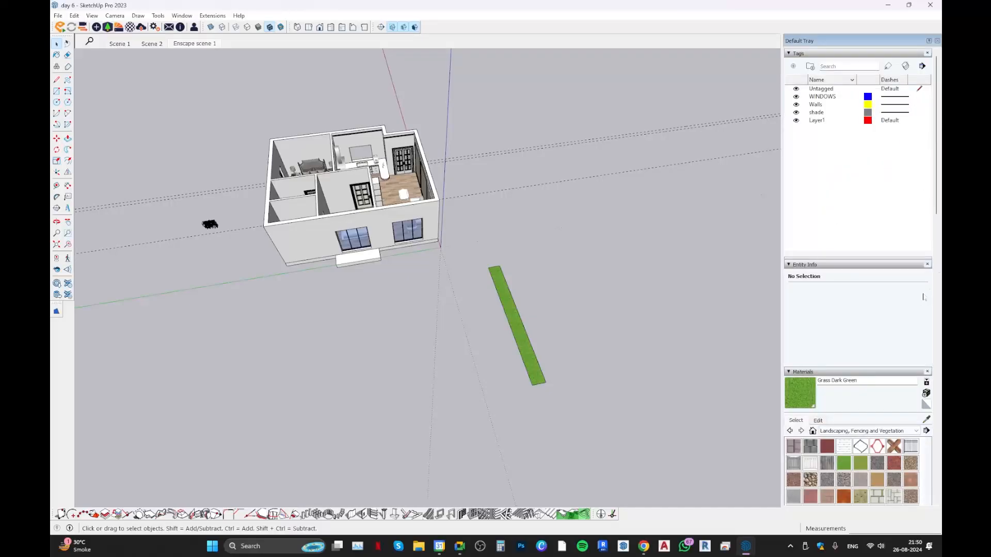
pyautogui.scroll(-5, 923, 297)
pyautogui.click(926, 235)
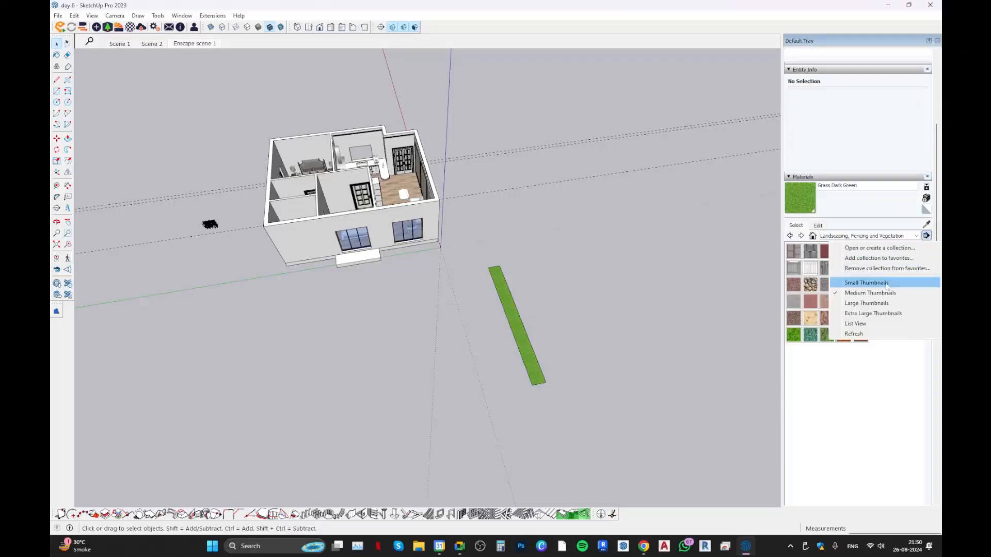
pyautogui.click(874, 303)
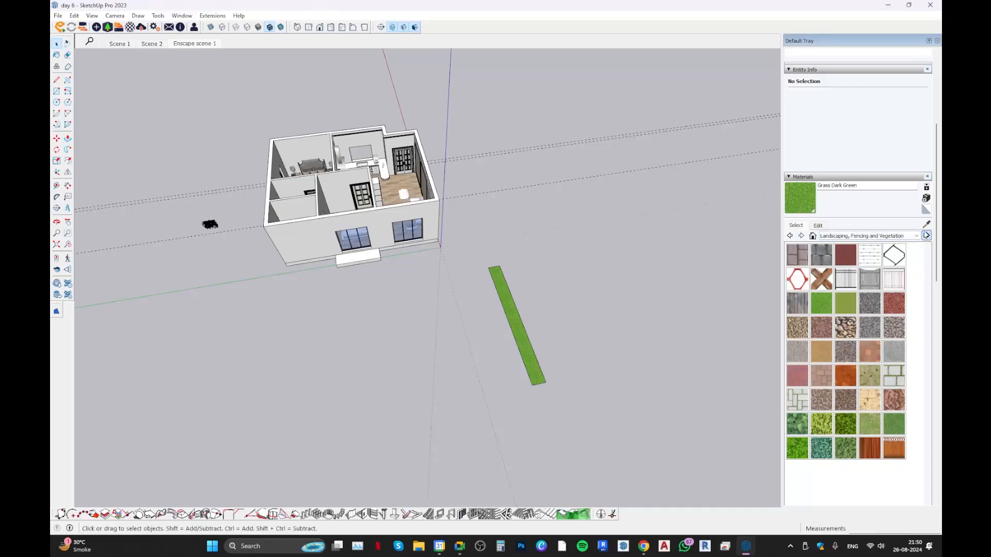
pyautogui.click(926, 235)
pyautogui.click(859, 312)
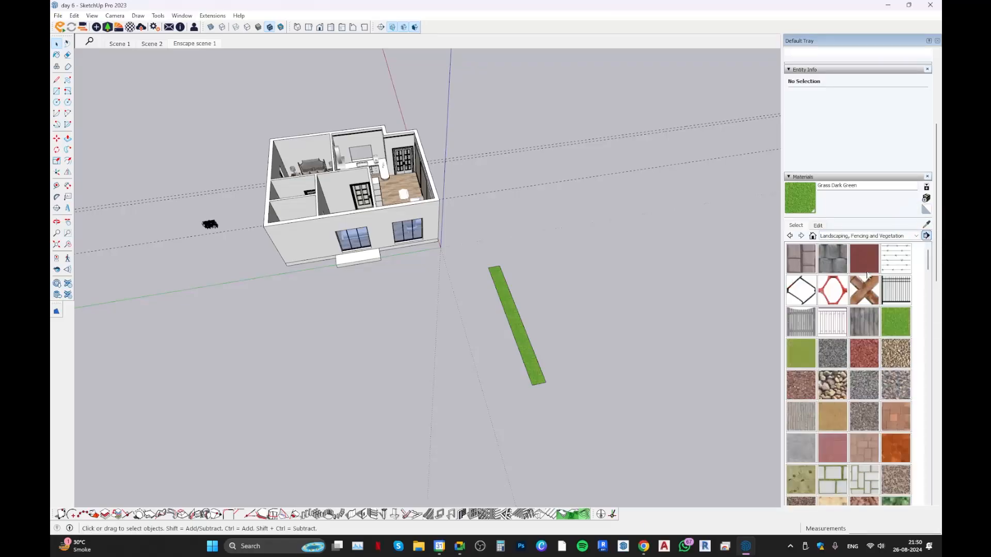
pyautogui.scroll(-3, 867, 274)
pyautogui.scroll(-2, 834, 156)
pyautogui.scroll(3, 836, 195)
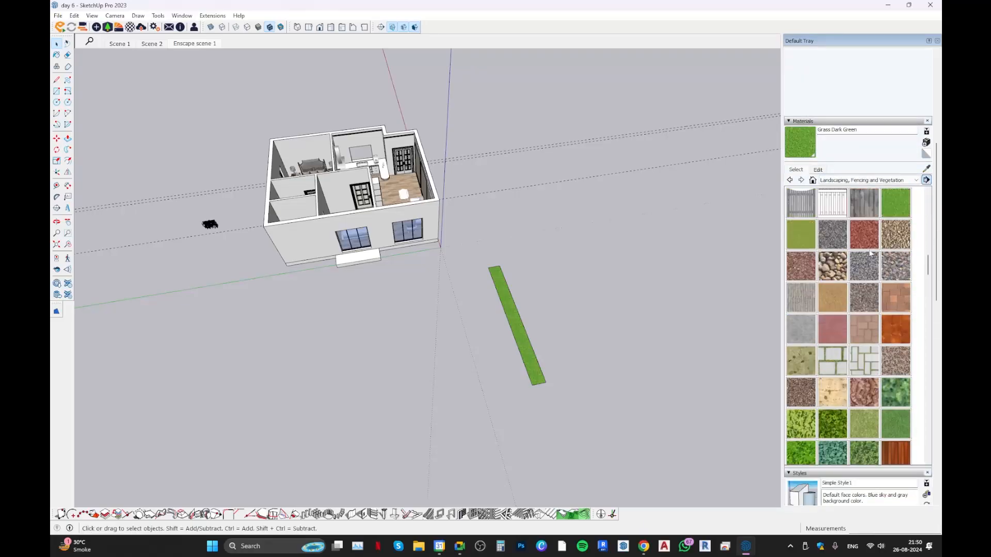
pyautogui.scroll(1, 835, 193)
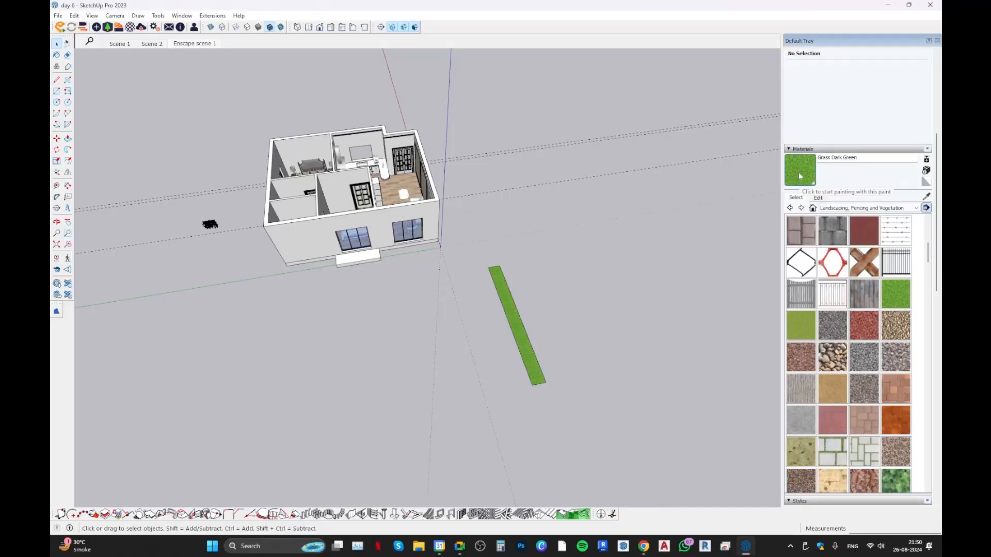
# Examine the house from several angles, looking at the windows, kitchen, living room and furniture
pyautogui.moveTo(728, 274); pyautogui.dragTo(588, 273, button='middle')
pyautogui.scroll(8, 432, 230)
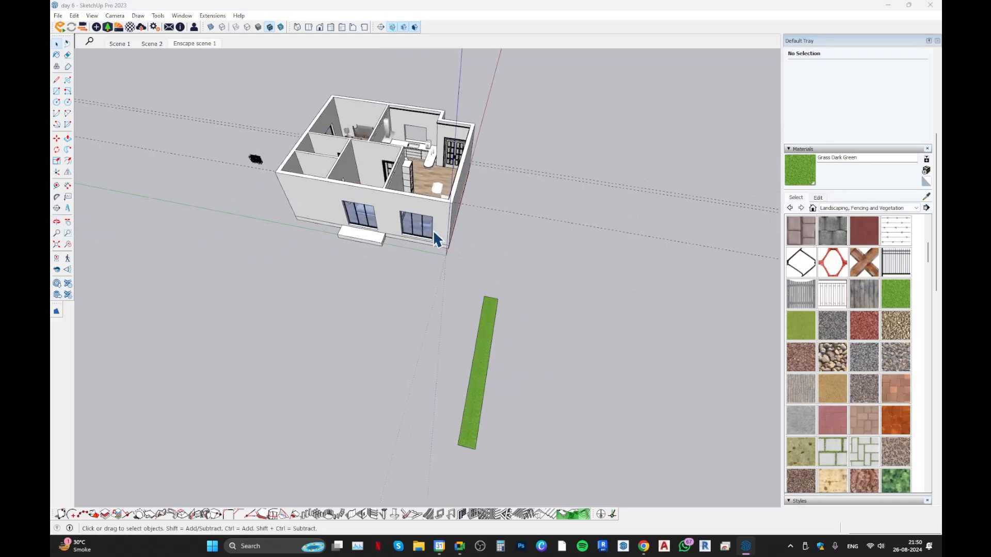
pyautogui.scroll(-2, 406, 225)
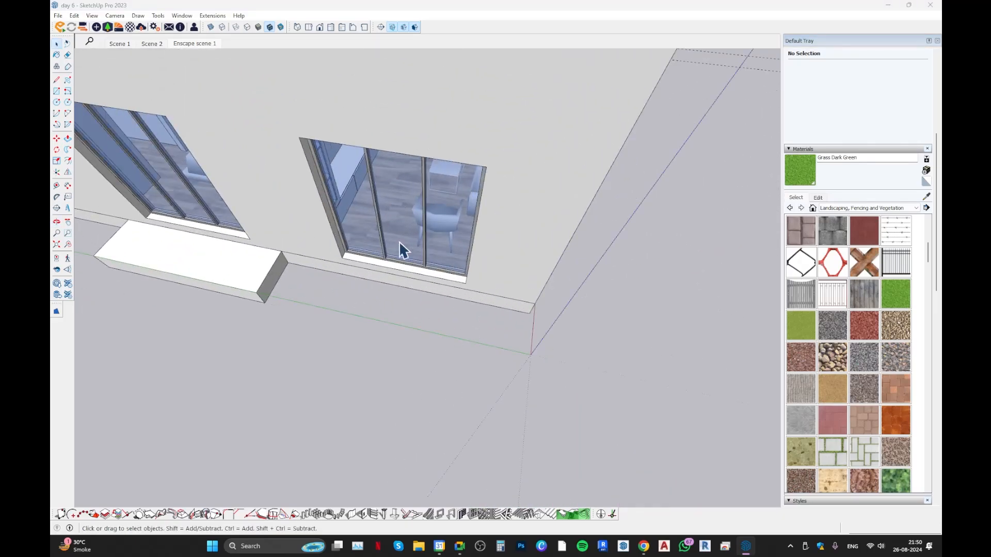
pyautogui.scroll(-5, 401, 246)
pyautogui.scroll(10, 406, 129)
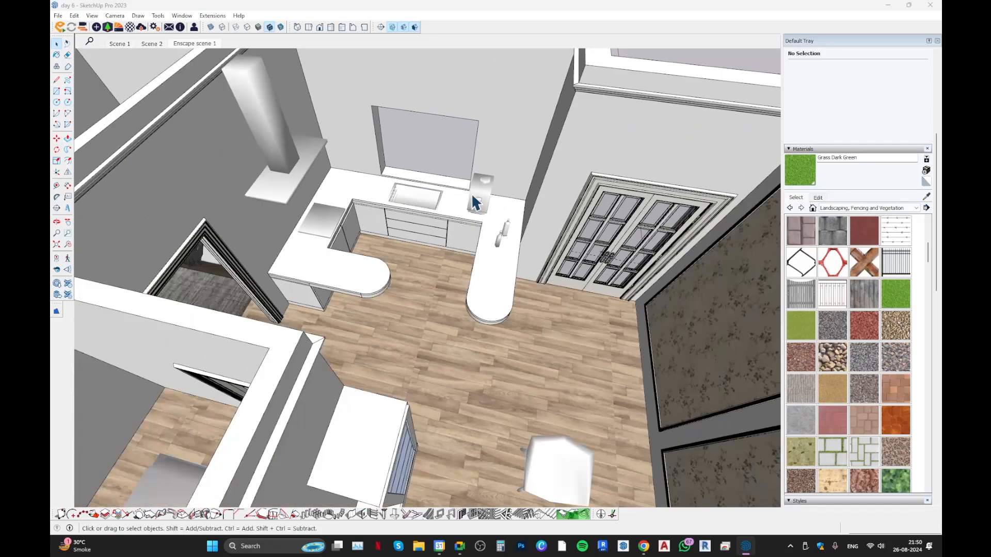
pyautogui.scroll(-6, 472, 194)
pyautogui.moveTo(552, 315); pyautogui.dragTo(299, 361, button='middle')
pyautogui.moveTo(299, 361); pyautogui.dragTo(64, 217, button='middle')
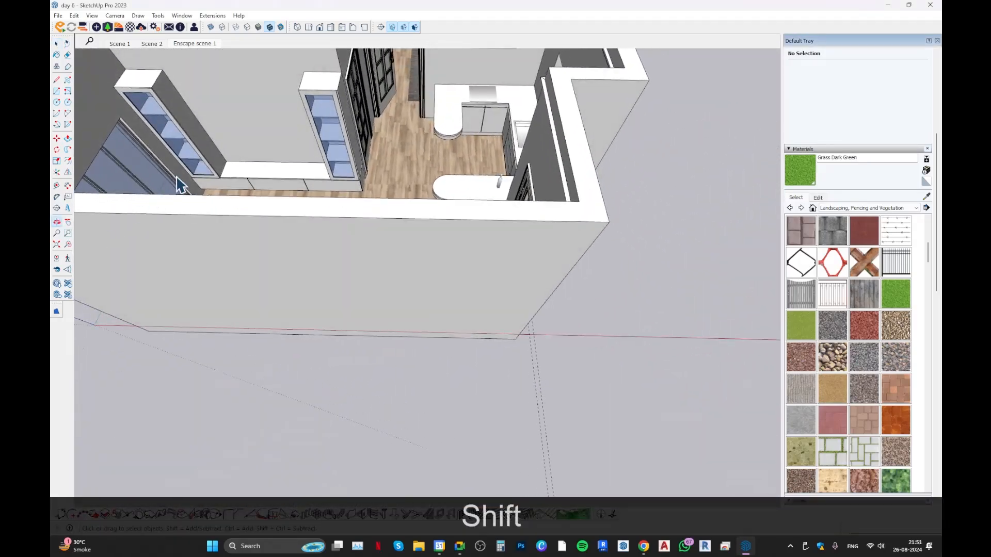
pyautogui.scroll(2, 439, 236)
pyautogui.moveTo(389, 230); pyautogui.dragTo(481, 377, button='middle')
pyautogui.scroll(-5, 464, 353)
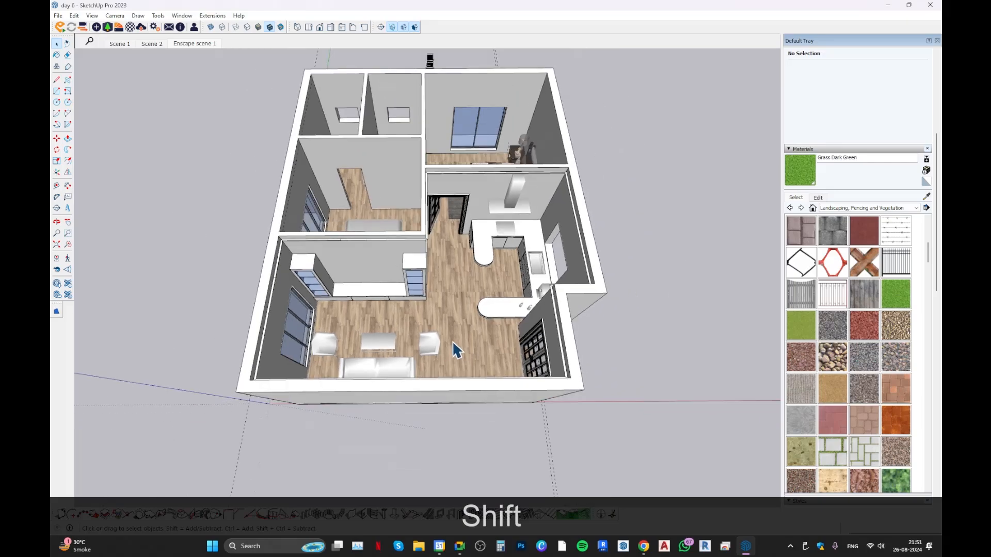
pyautogui.moveTo(410, 321); pyautogui.dragTo(301, 296, button='middle')
pyautogui.scroll(3, 366, 244)
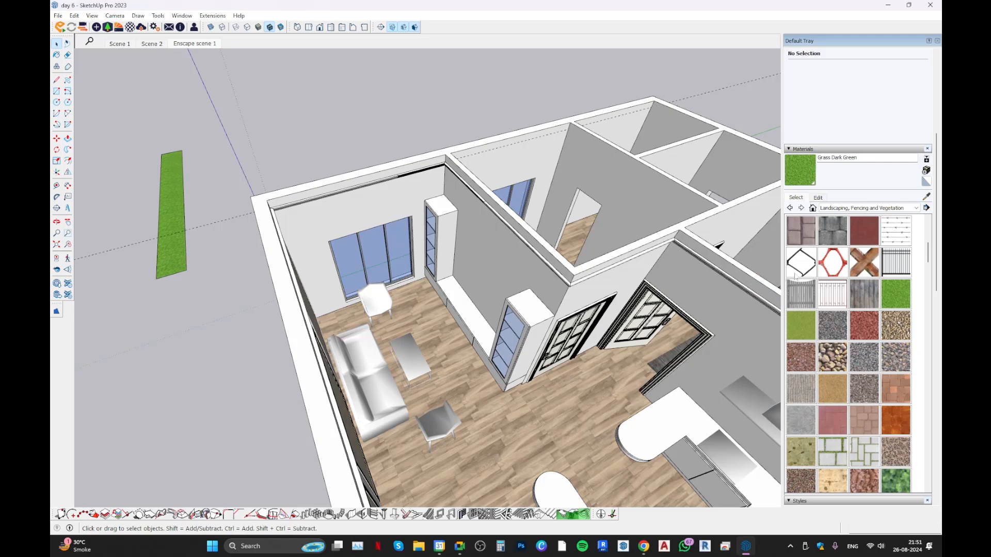
pyautogui.scroll(-5, 298, 319)
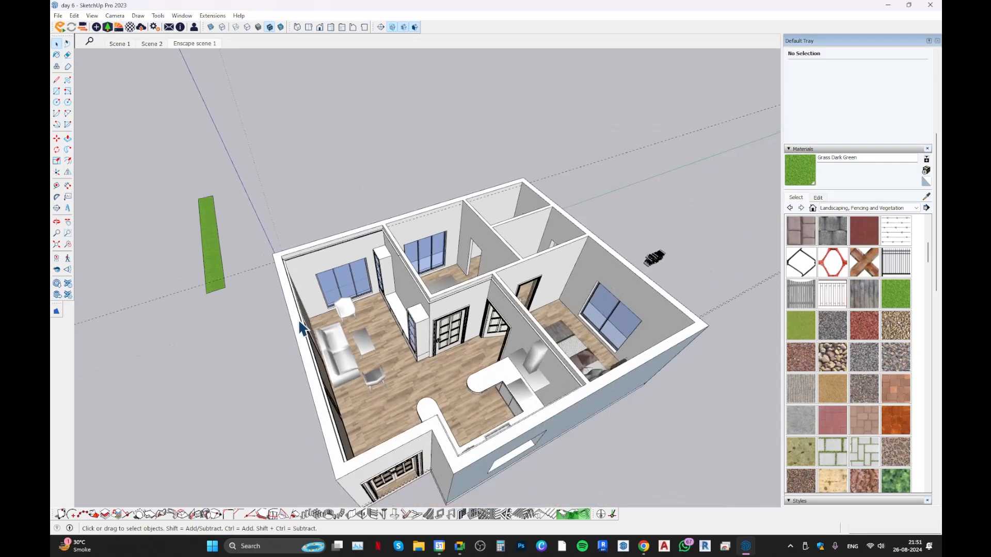
pyautogui.scroll(-2, 298, 319)
pyautogui.moveTo(313, 316); pyautogui.dragTo(515, 292, button='middle')
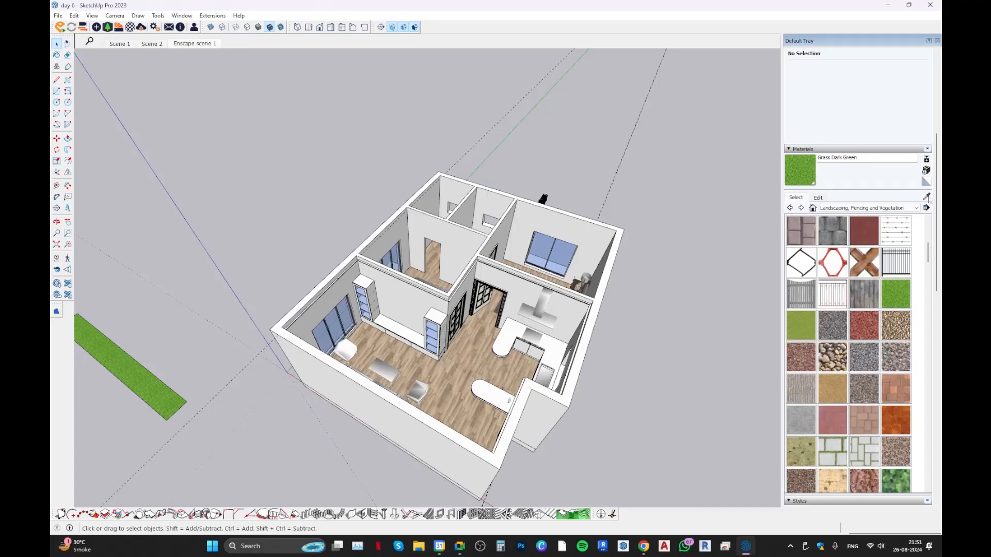
# Sample the material of the white interior wall in the middle room with the eyedropper
pyautogui.click(926, 195)
pyautogui.click(926, 195)
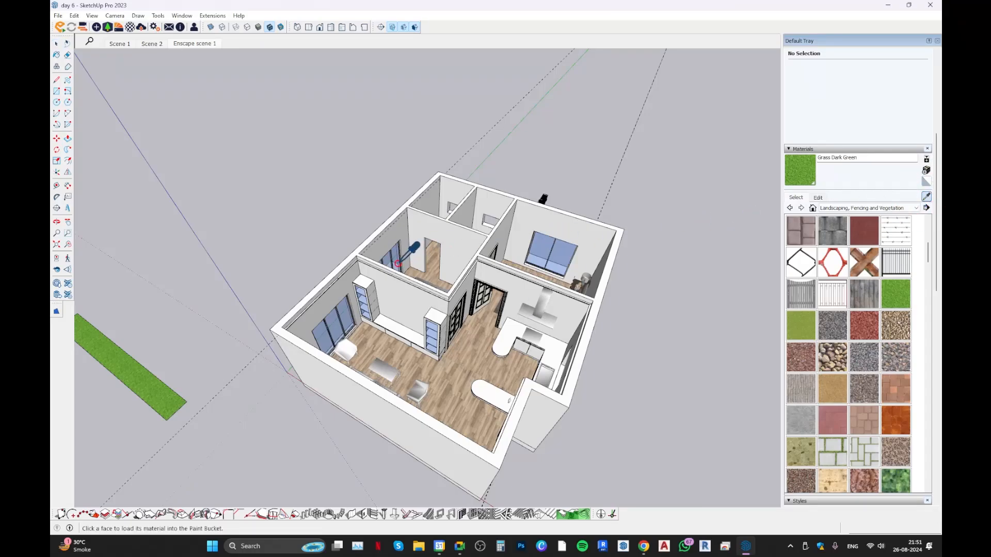
pyautogui.click(454, 244)
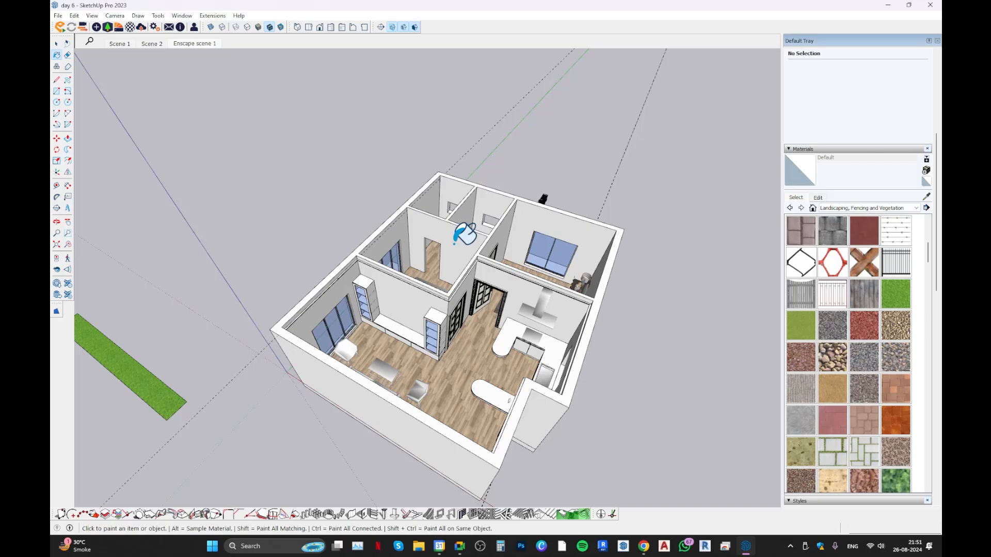
# Sample the living room's wood floor material, and sample the patterned material of the wall panel behind the sofa
pyautogui.moveTo(465, 235)
pyautogui.mouseDown(button='middle')
pyautogui.moveTo(664, 243)
pyautogui.moveTo(829, 194)
pyautogui.moveTo(670, 249)
pyautogui.moveTo(196, 249)
pyautogui.moveTo(571, 250)
pyautogui.moveTo(526, 270)
pyautogui.mouseUp(button='middle')
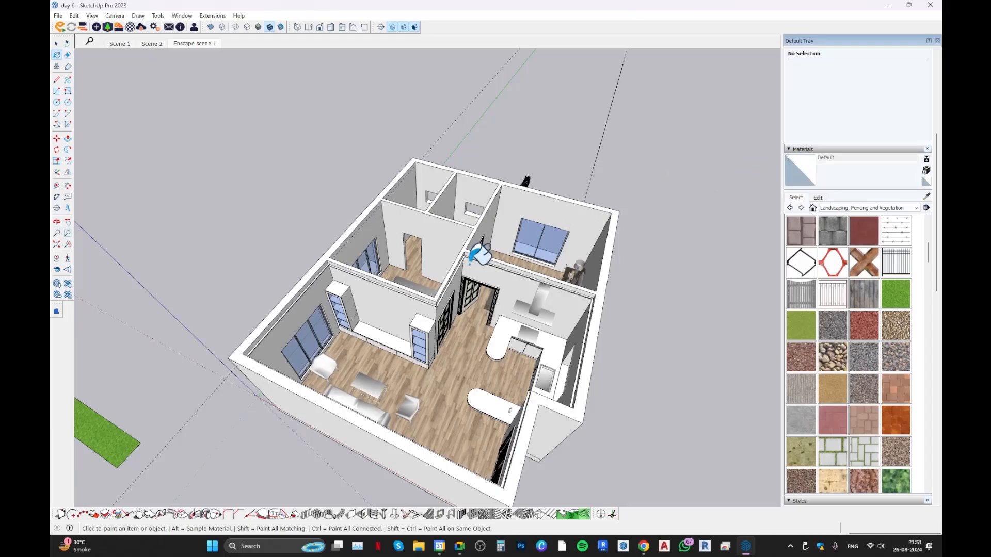
pyautogui.moveTo(390, 307)
pyautogui.mouseDown(button='middle')
pyautogui.moveTo(413, 339)
pyautogui.moveTo(537, 221)
pyautogui.moveTo(369, 228)
pyautogui.moveTo(138, 267)
pyautogui.mouseUp(button='middle')
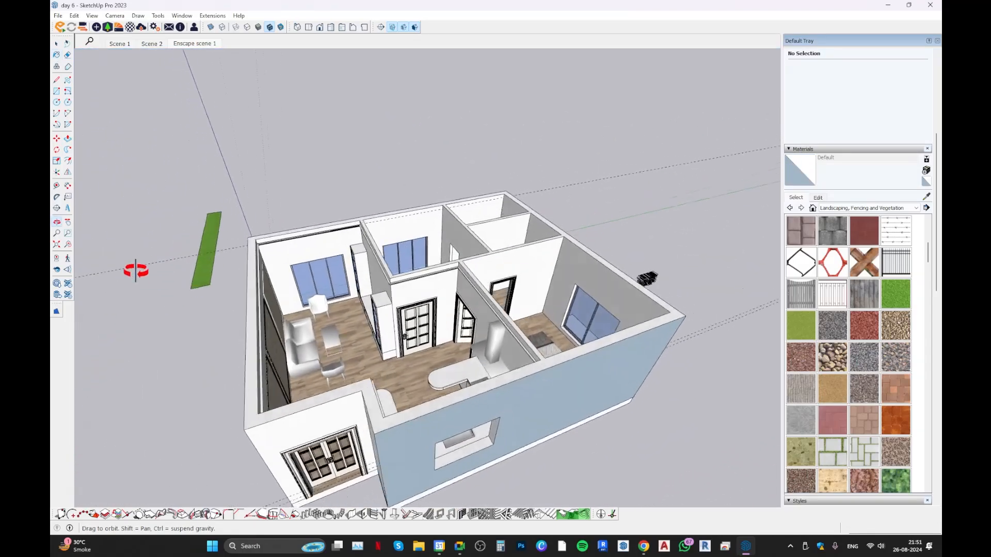
pyautogui.scroll(5, 317, 325)
pyautogui.moveTo(317, 325); pyautogui.dragTo(188, 347, button='middle')
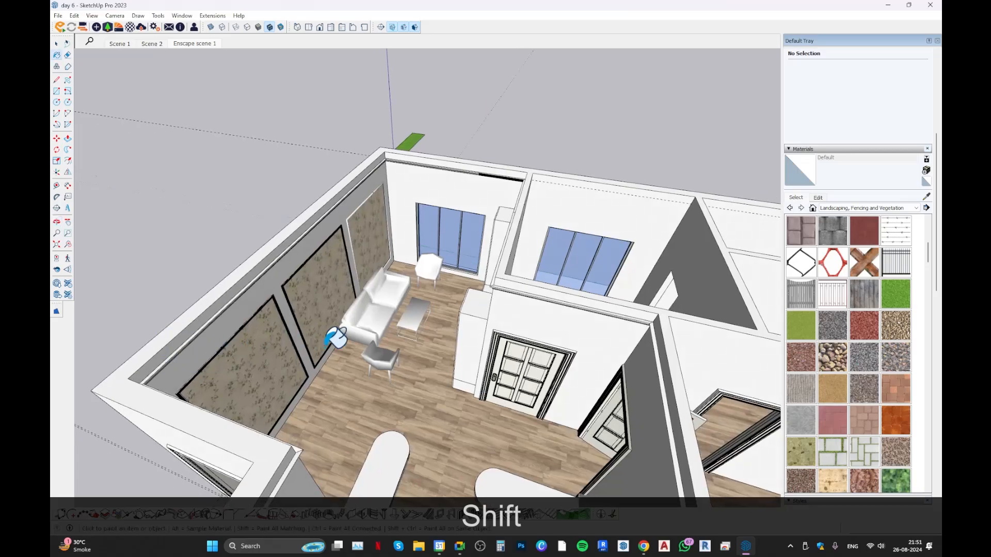
pyautogui.scroll(4, 361, 310)
pyautogui.click(926, 196)
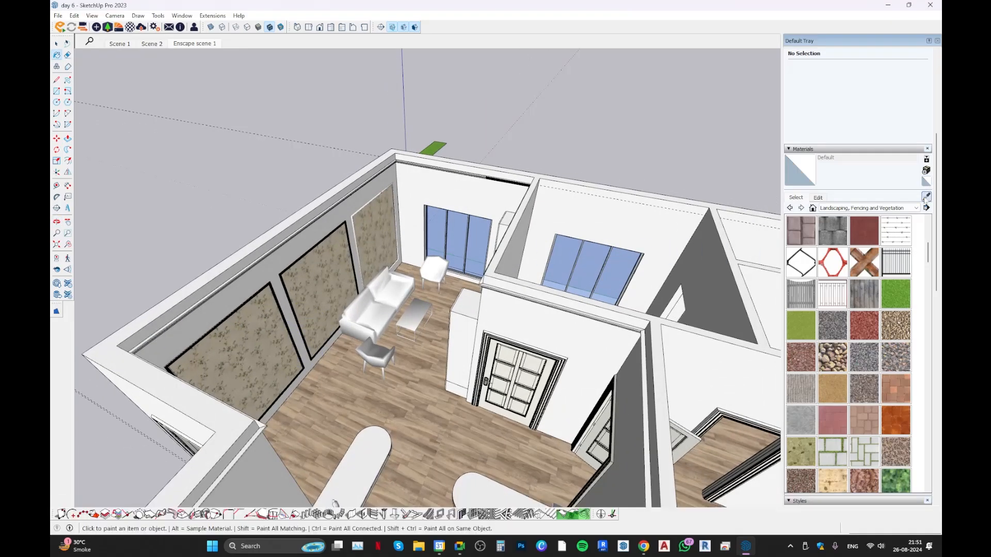
pyautogui.click(356, 375)
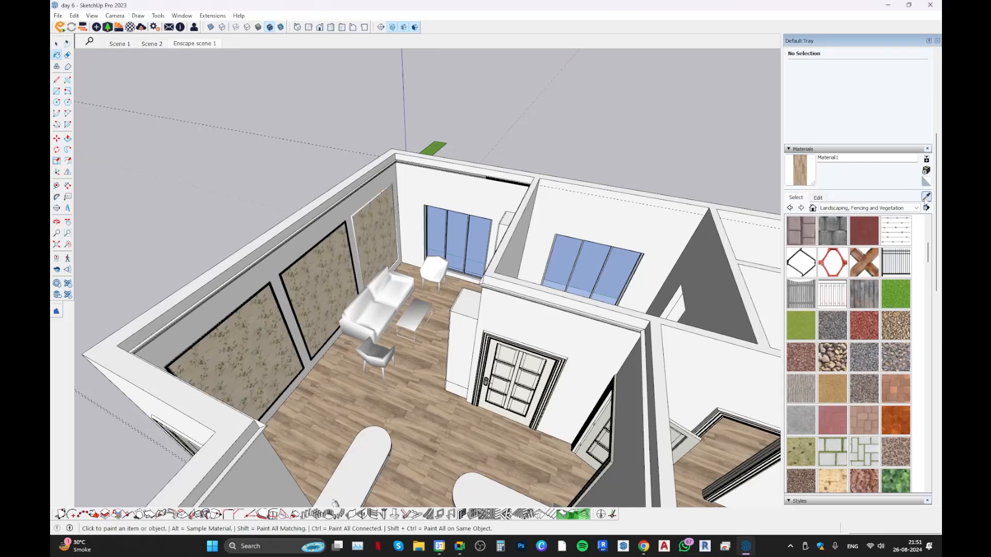
pyautogui.click(926, 196)
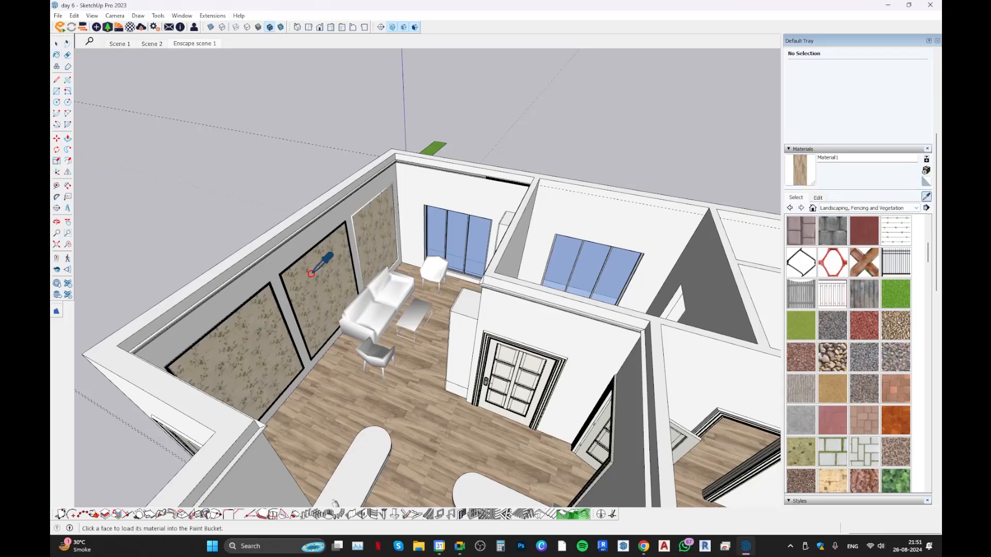
pyautogui.click(324, 255)
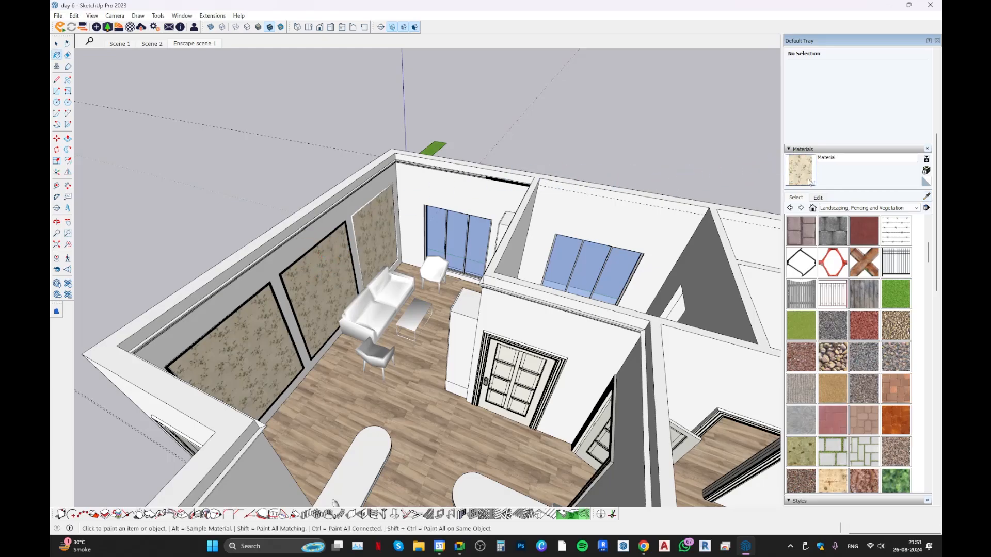
# Sample the living room window's glass material from within the Paint Bucket tool, and return to selecting
pyautogui.moveTo(499, 398)
pyautogui.mouseDown(button='middle')
pyautogui.moveTo(189, 442)
pyautogui.moveTo(489, 466)
pyautogui.moveTo(531, 404)
pyautogui.mouseUp(button='middle')
pyautogui.scroll(-2, 550, 363)
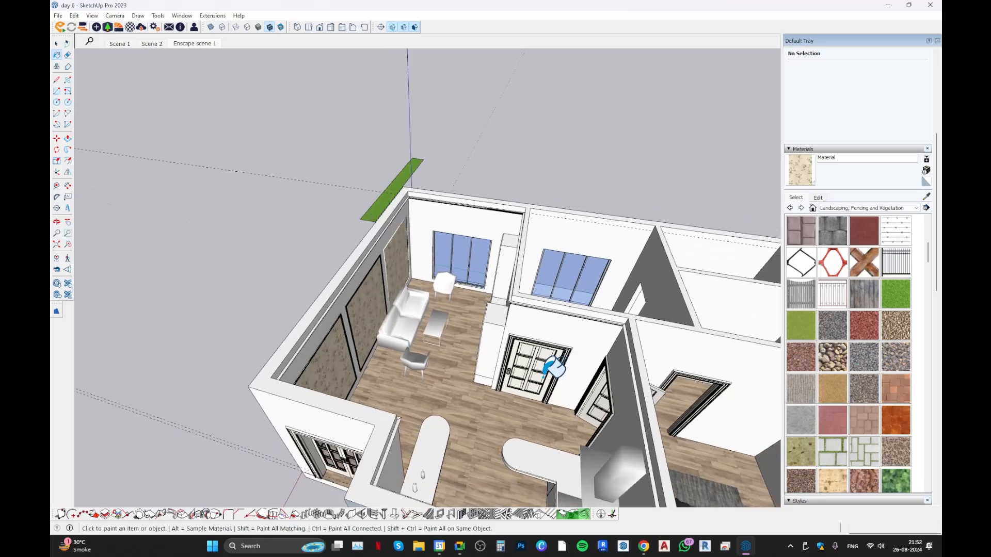
pyautogui.scroll(1, 537, 356)
pyautogui.scroll(3, 430, 333)
pyautogui.moveTo(430, 332); pyautogui.dragTo(531, 360, button='middle')
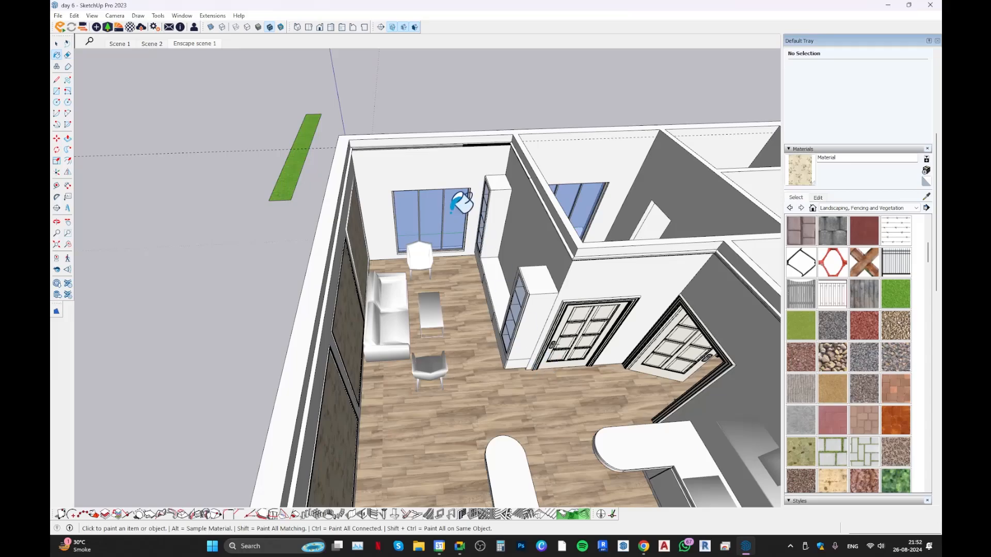
pyautogui.press('alt')
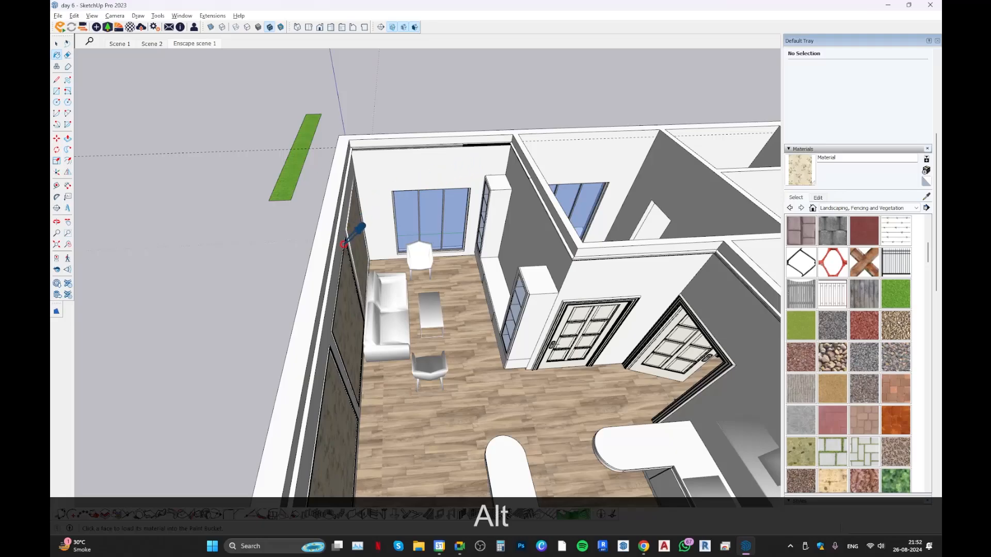
pyautogui.keyDown('alt'); pyautogui.click(410, 217); pyautogui.keyUp('alt')
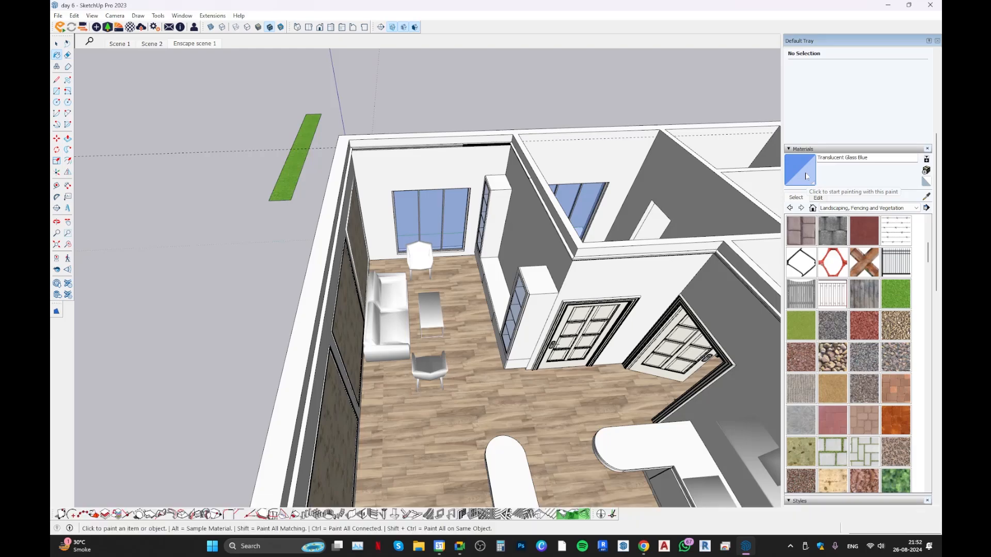
pyautogui.moveTo(676, 211); pyautogui.dragTo(544, 235, button='middle')
pyautogui.press('alt')
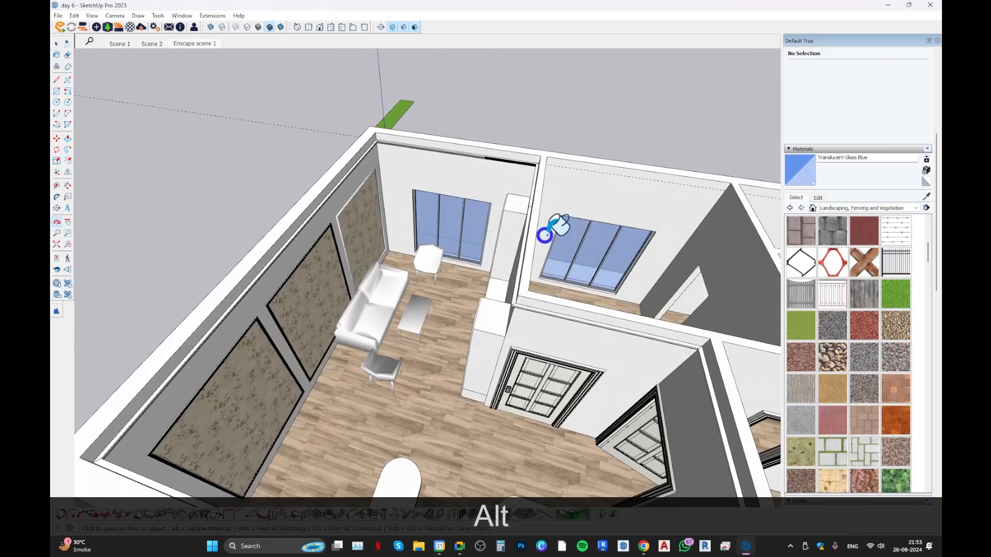
pyautogui.press('space')
pyautogui.press('Escape')
# Open the Translucent Glass Blue material for editing and set its color picker to Color Wheel
pyautogui.scroll(-3, 422, 243)
pyautogui.keyDown('shift'); pyautogui.moveTo(422, 244); pyautogui.dragTo(393, 285, button='middle'); pyautogui.keyUp('shift')
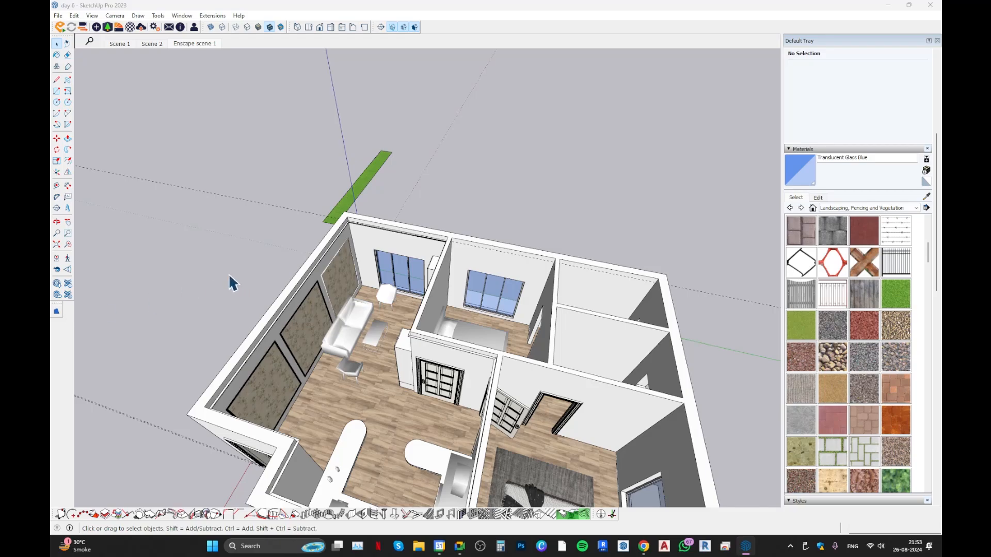
pyautogui.moveTo(456, 283); pyautogui.dragTo(526, 287, button='middle')
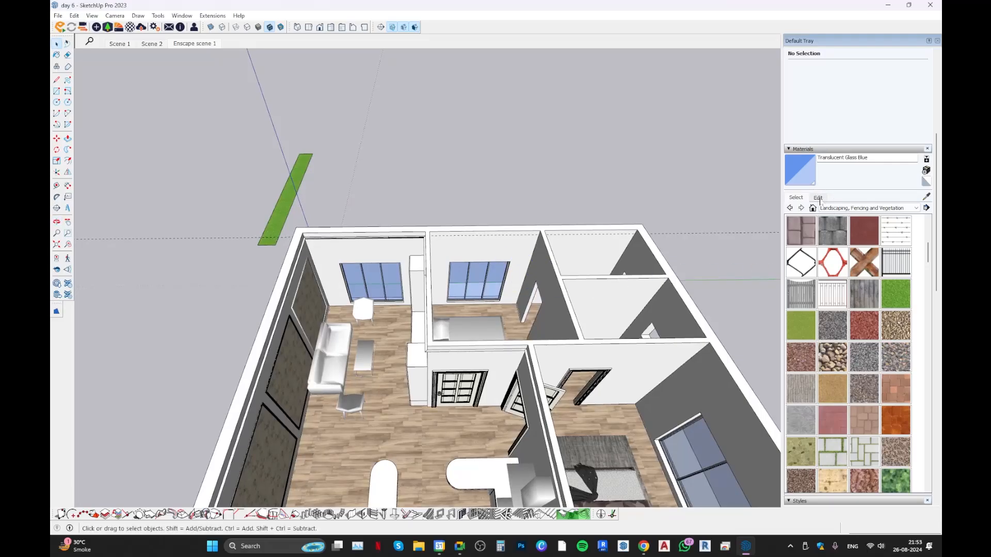
pyautogui.click(819, 198)
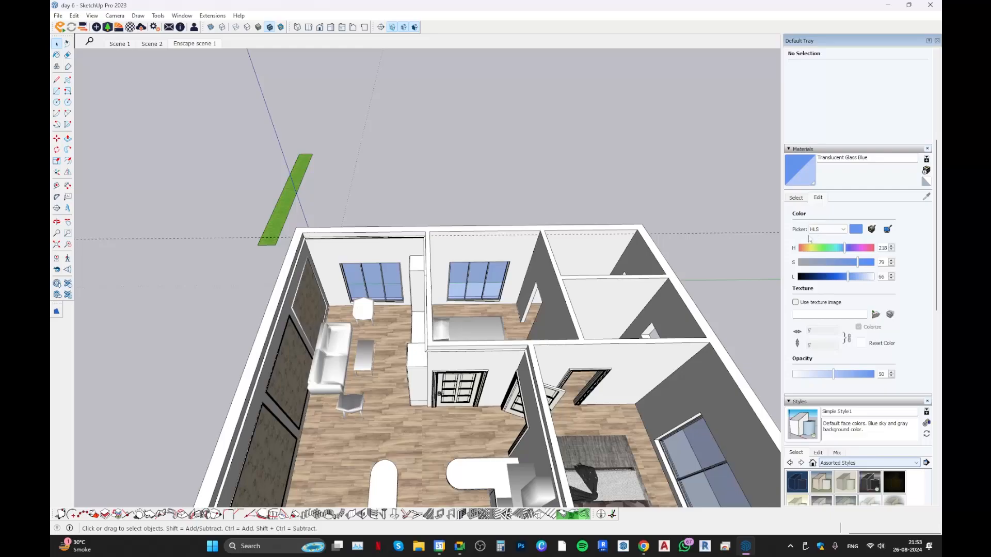
pyautogui.click(825, 229)
pyautogui.click(816, 237)
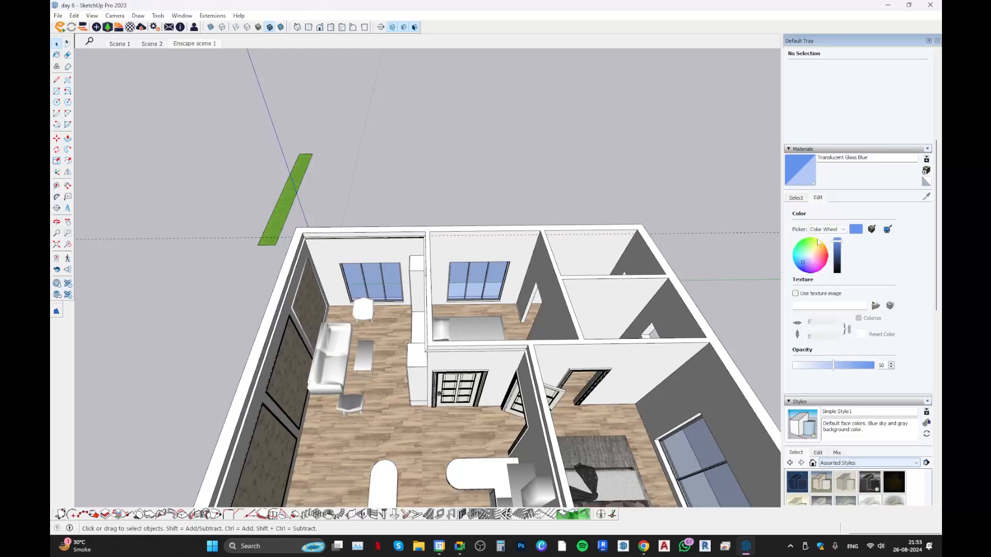
# Switch the glass material's color picker through HLS, HSB and RGB, and return it to Color Wheel
pyautogui.click(825, 230)
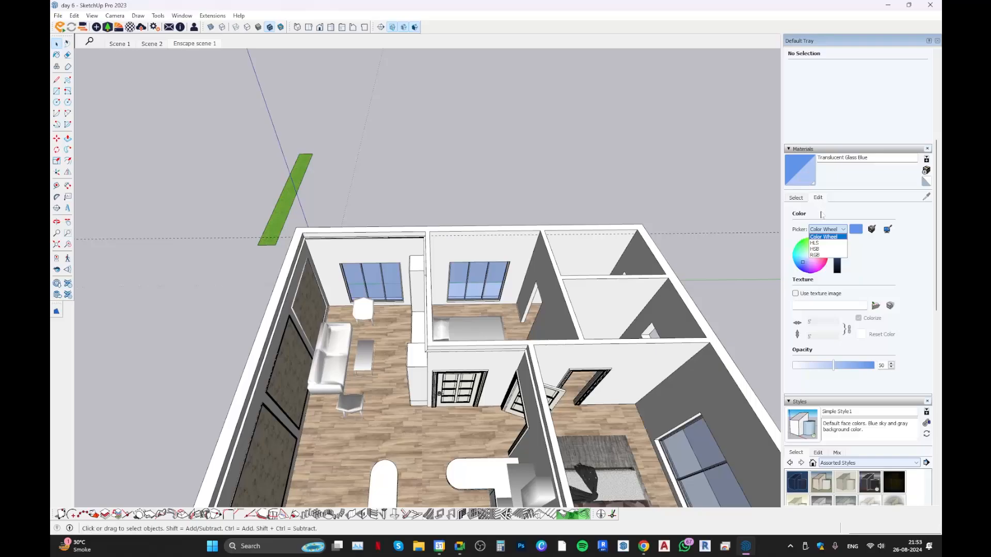
pyautogui.click(819, 210)
pyautogui.click(825, 229)
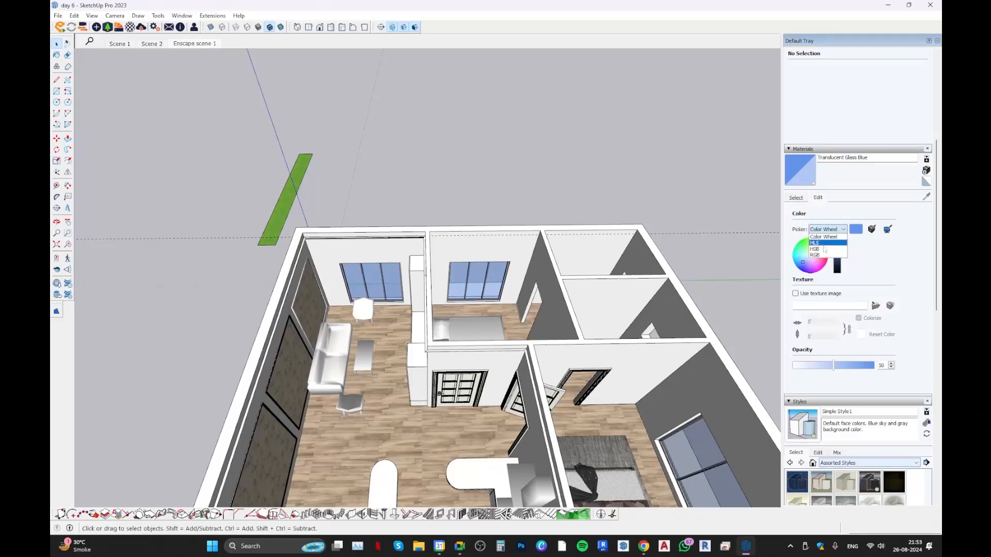
pyautogui.click(824, 242)
pyautogui.click(830, 230)
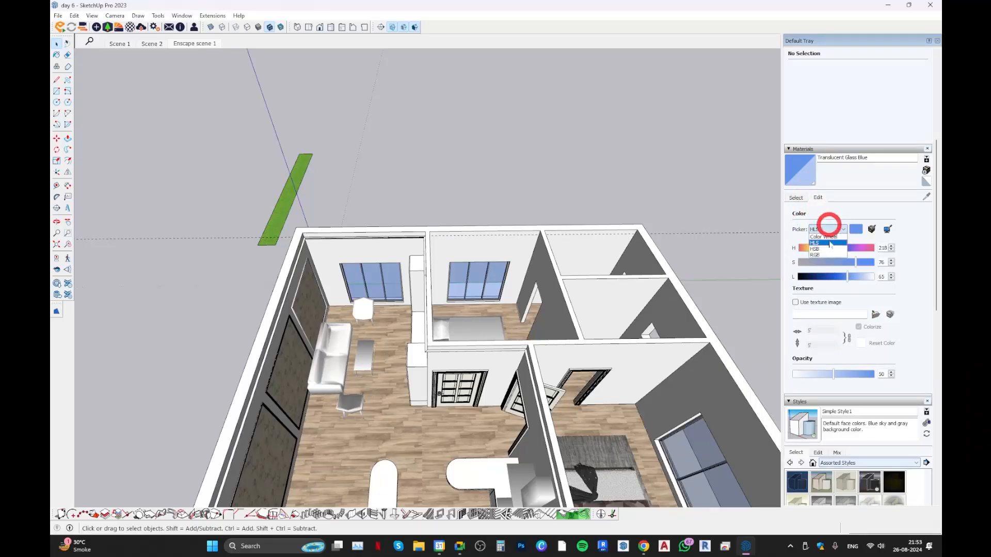
pyautogui.click(829, 245)
pyautogui.click(825, 229)
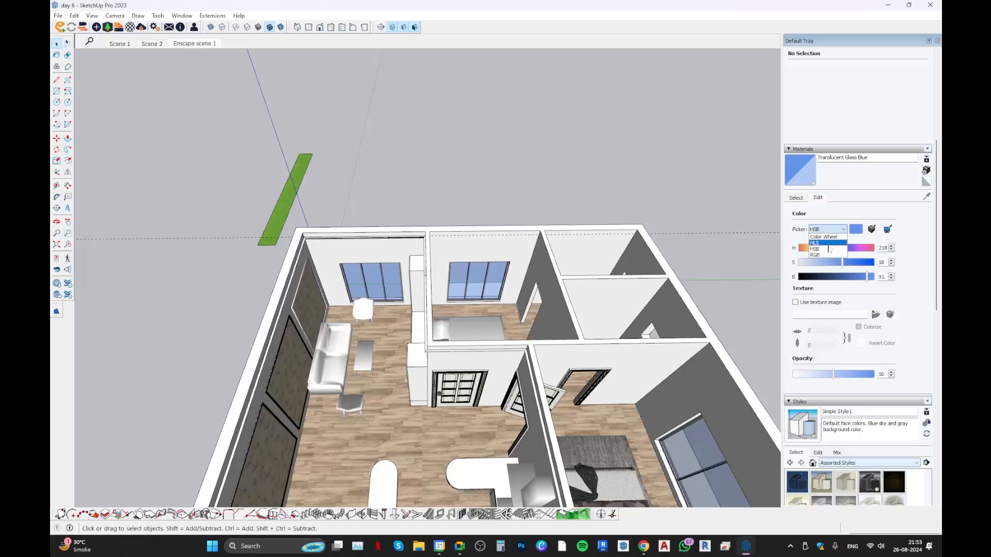
pyautogui.click(829, 257)
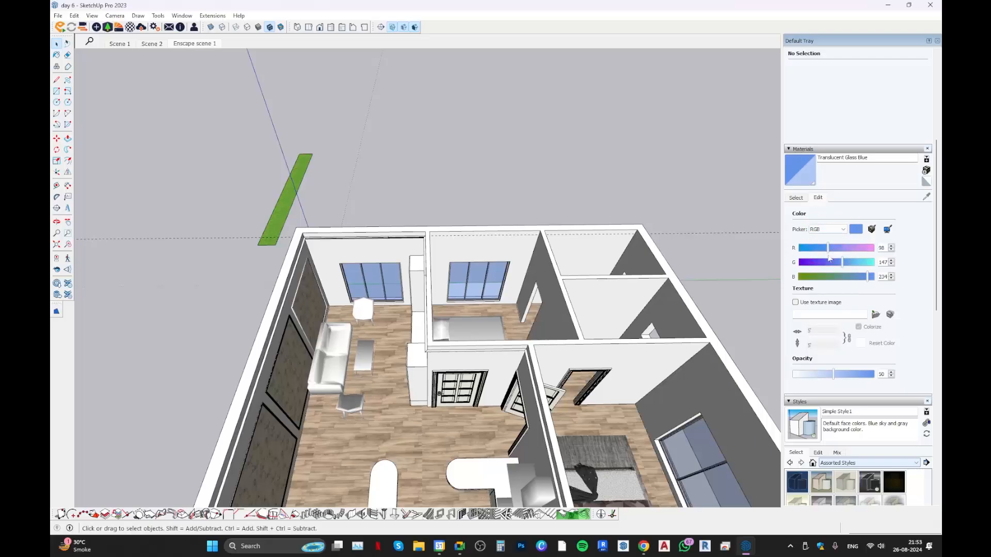
pyautogui.click(831, 229)
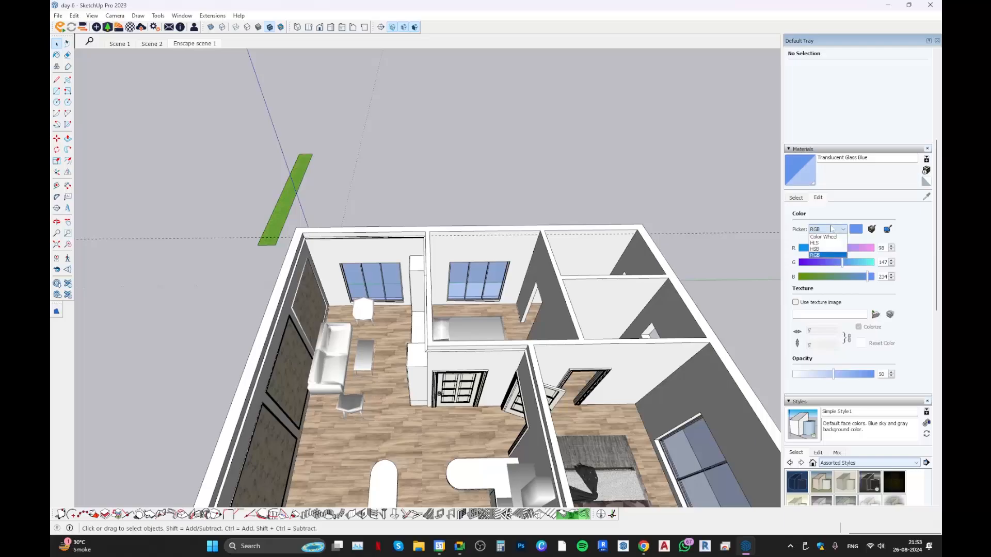
pyautogui.click(827, 237)
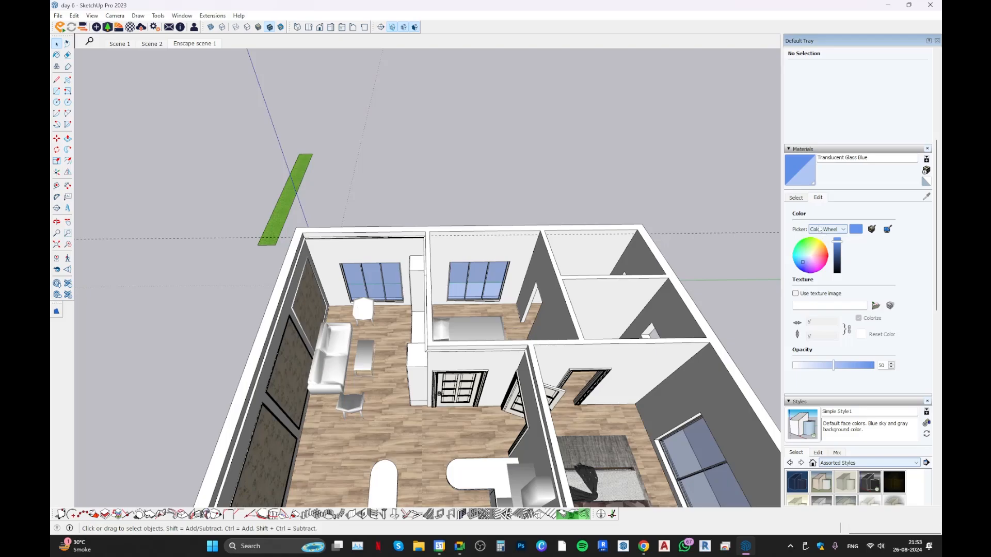
pyautogui.click(802, 197)
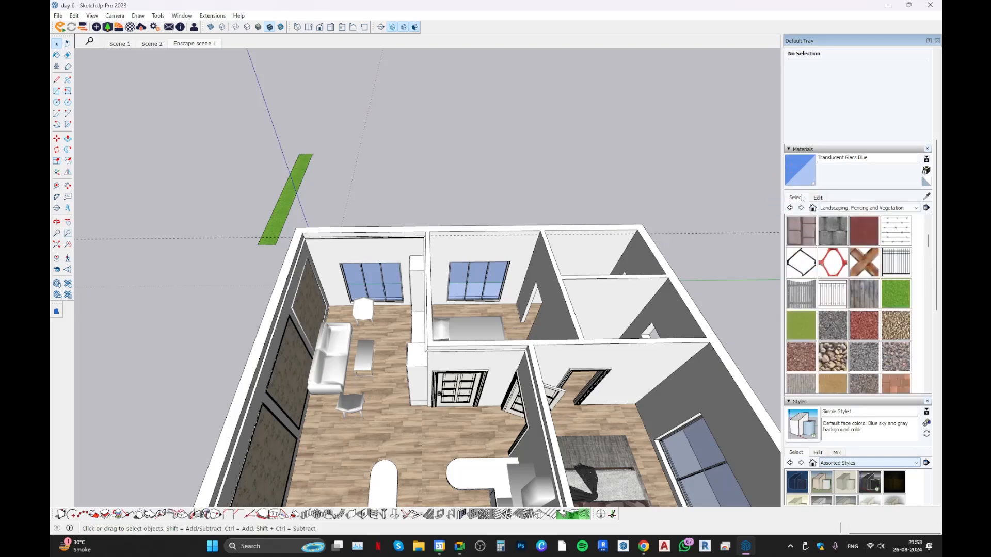
pyautogui.click(819, 198)
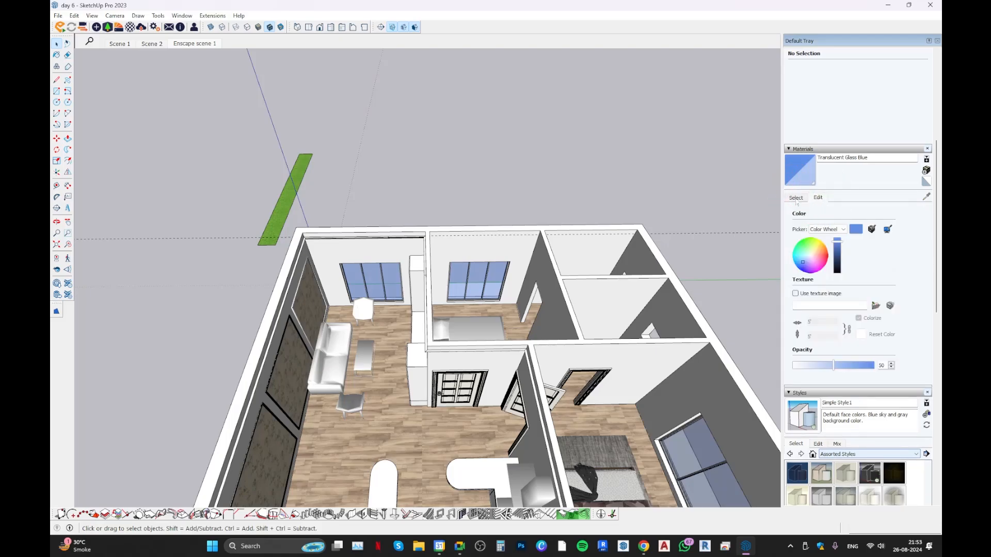
# Sample the living room's wood floor material with the Paint Bucket so it can be edited
pyautogui.moveTo(209, 297)
pyautogui.mouseDown(button='middle')
pyautogui.moveTo(290, 243)
pyautogui.moveTo(428, 325)
pyautogui.mouseUp(button='middle')
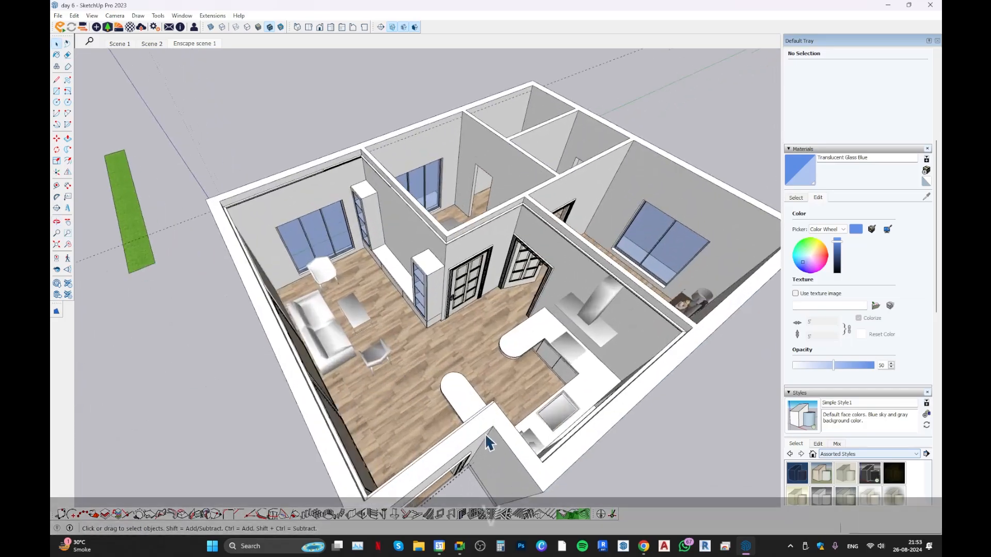
pyautogui.press('b')
pyautogui.scroll(2, 451, 334)
pyautogui.keyDown('alt'); pyautogui.click(436, 338); pyautogui.keyUp('alt')
pyautogui.scroll(2, 392, 343)
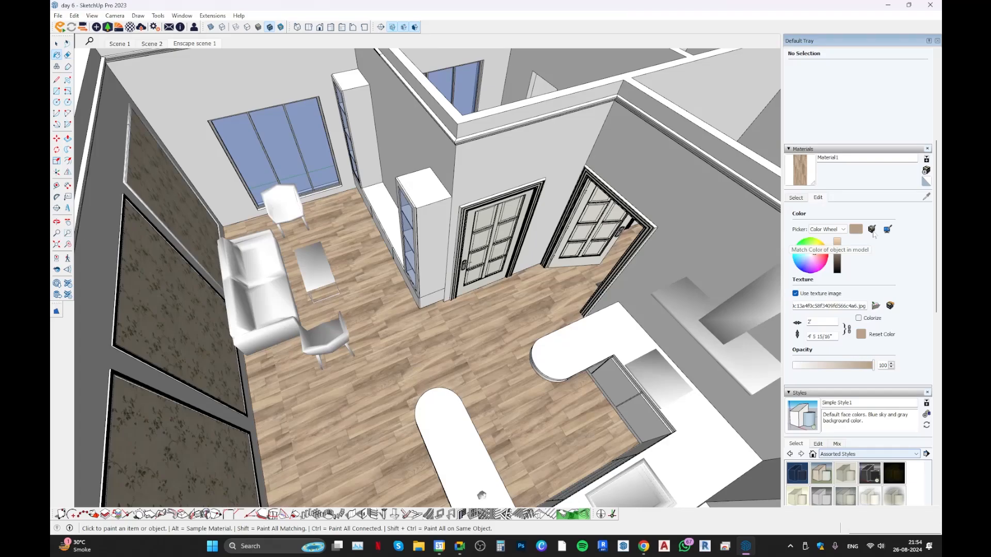
# Match the wood floor material's color to the living room window in the model, and to the patterned wall panel
pyautogui.click(872, 231)
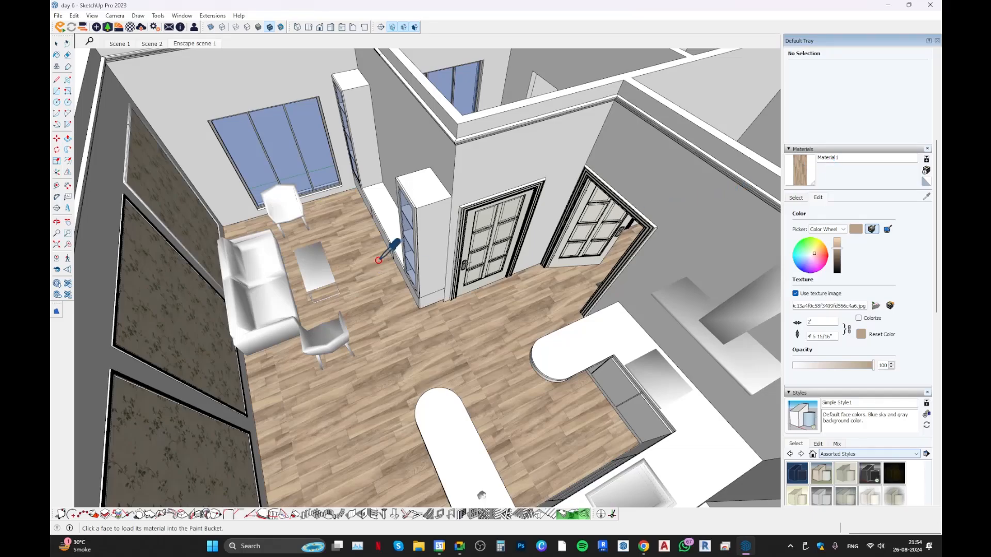
pyautogui.click(871, 230)
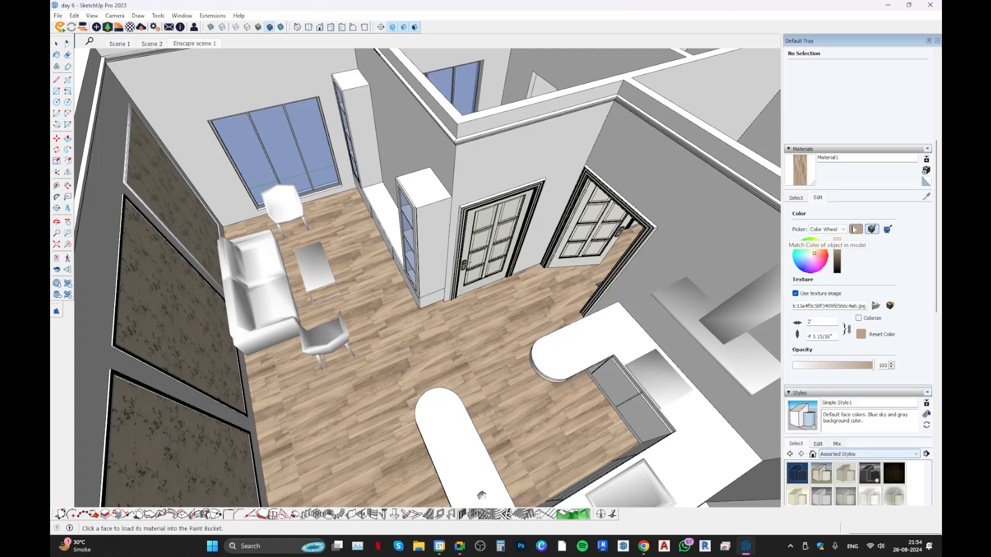
pyautogui.click(284, 147)
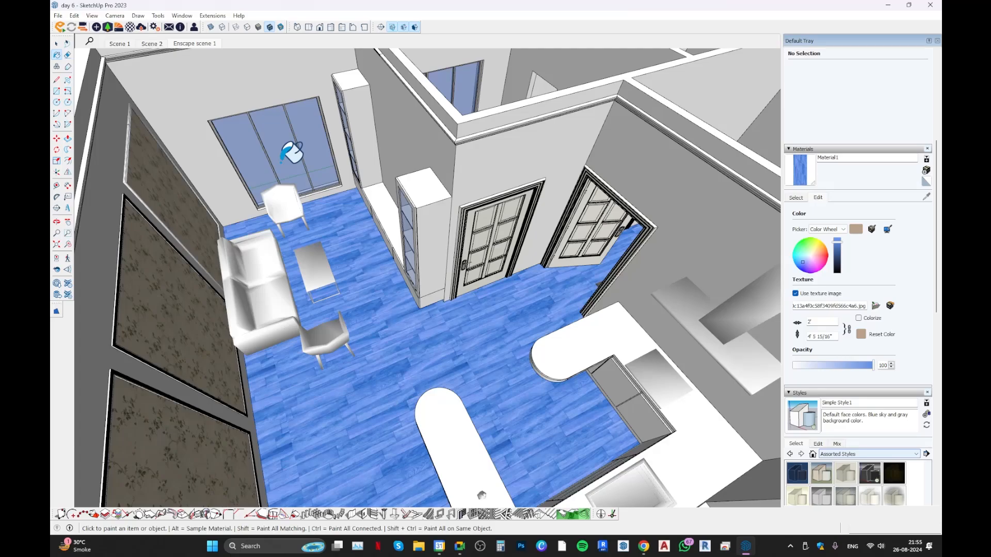
pyautogui.click(871, 229)
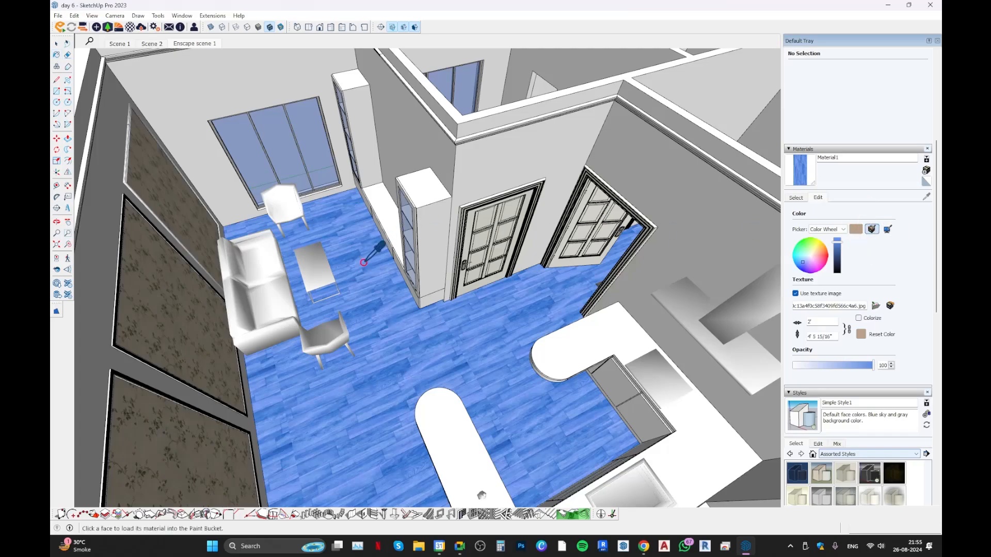
pyautogui.click(180, 318)
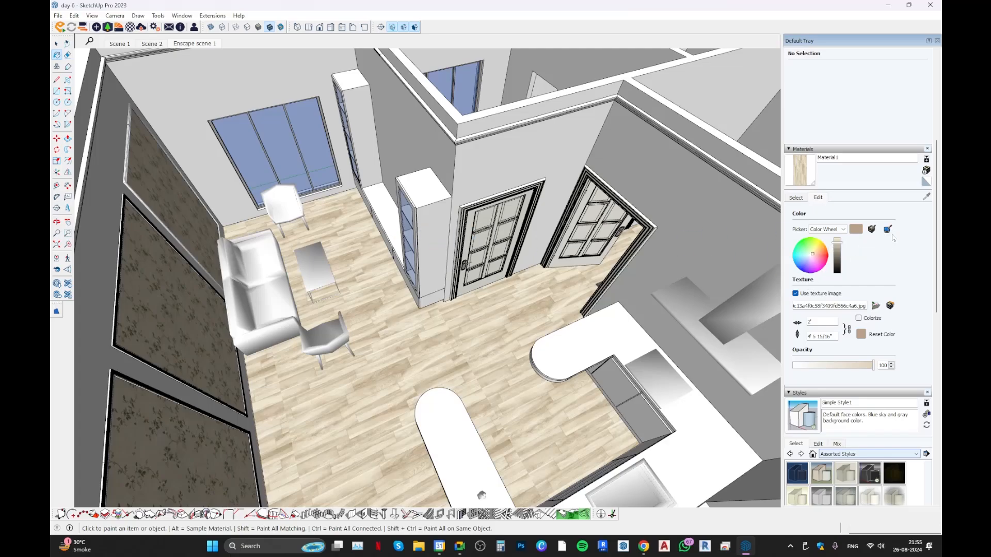
# Match the floor material's color to on-screen colors: a dark blue icon, the white interface background, and the pale blue tray header
pyautogui.click(887, 229)
pyautogui.click(99, 27)
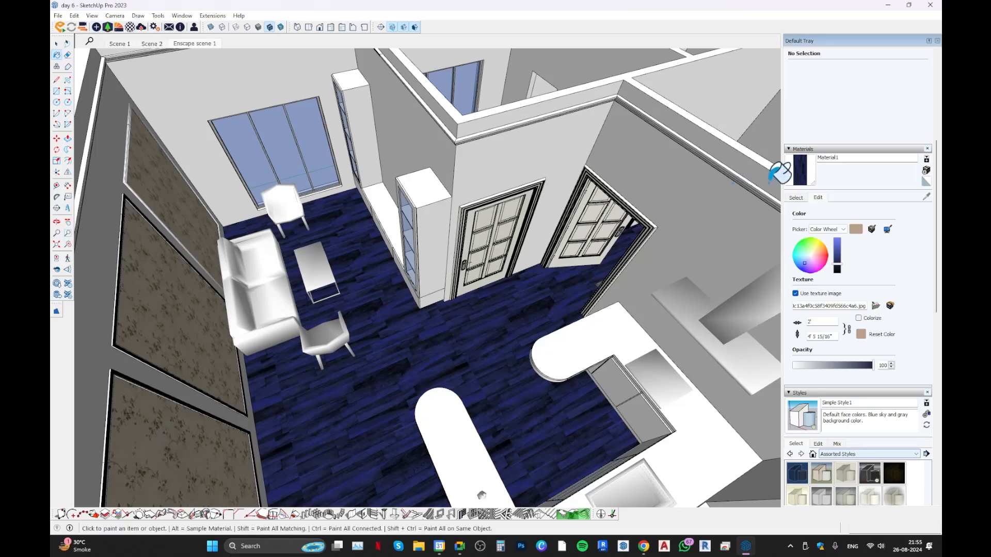
pyautogui.click(886, 229)
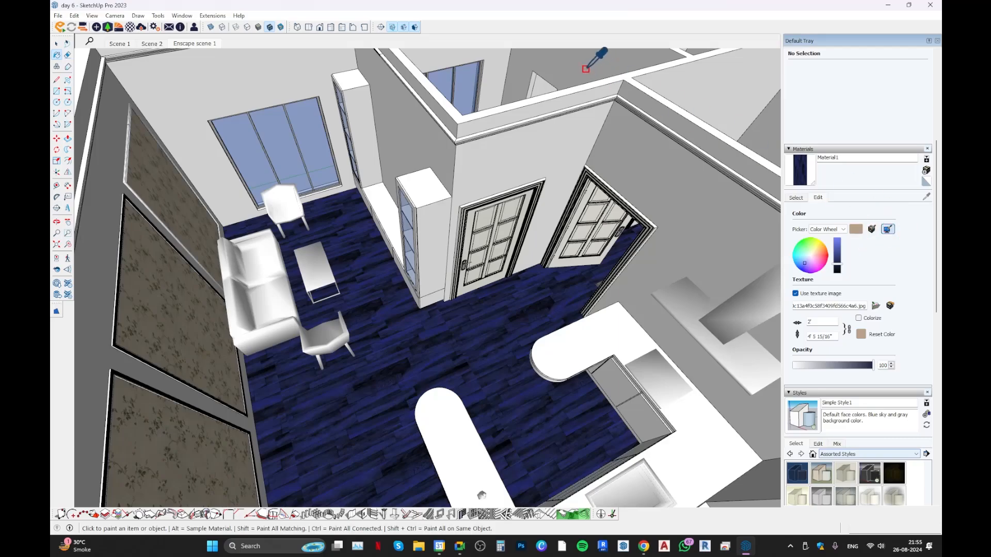
pyautogui.click(524, 23)
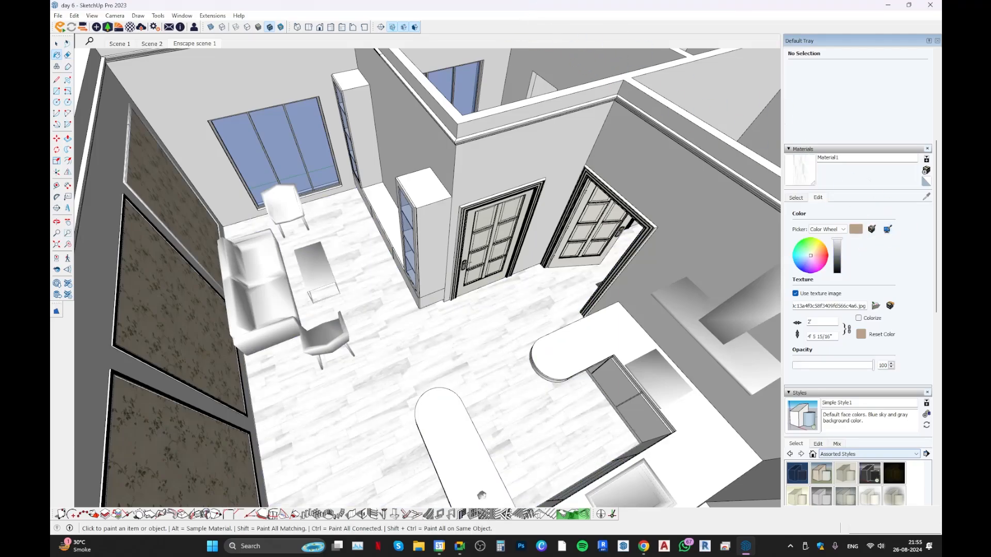
pyautogui.click(886, 229)
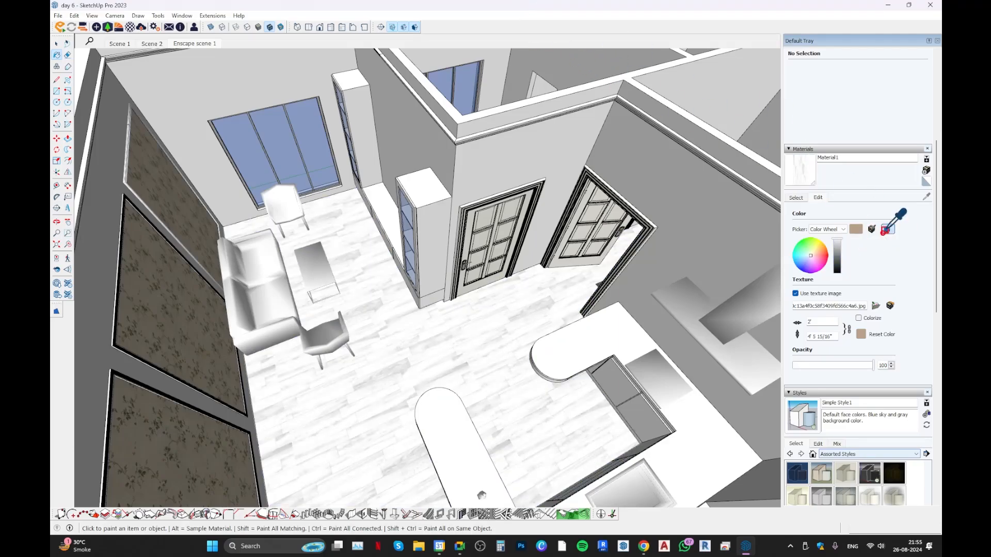
pyautogui.click(856, 46)
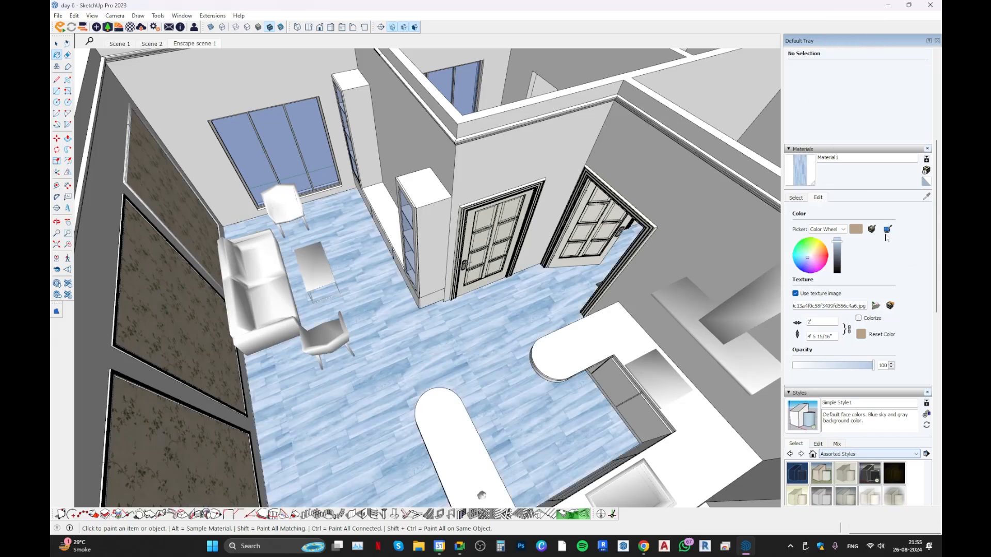
# Undo the floor material's color matching to restore its original wood color, and return to selecting
pyautogui.scroll(-8, 401, 279)
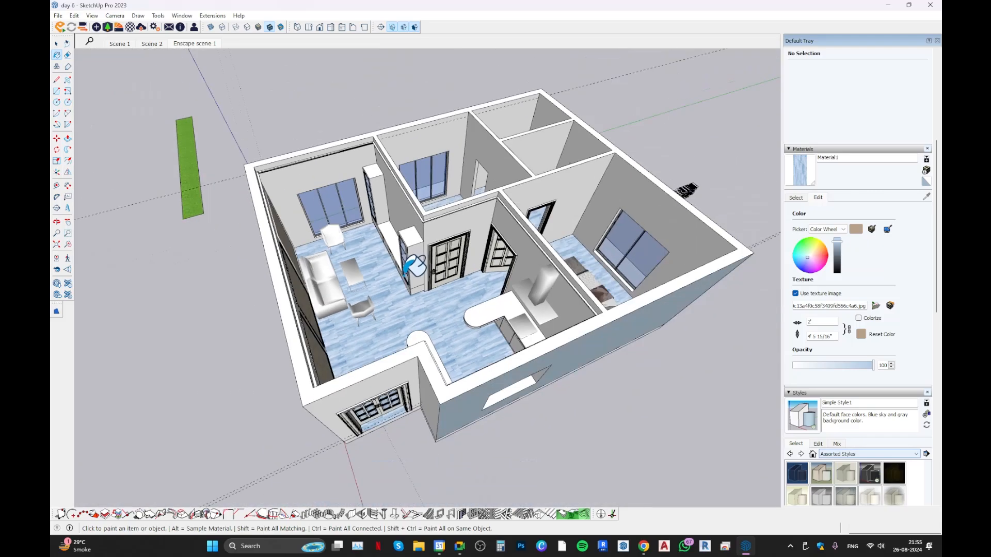
pyautogui.moveTo(402, 277); pyautogui.dragTo(385, 216, button='middle')
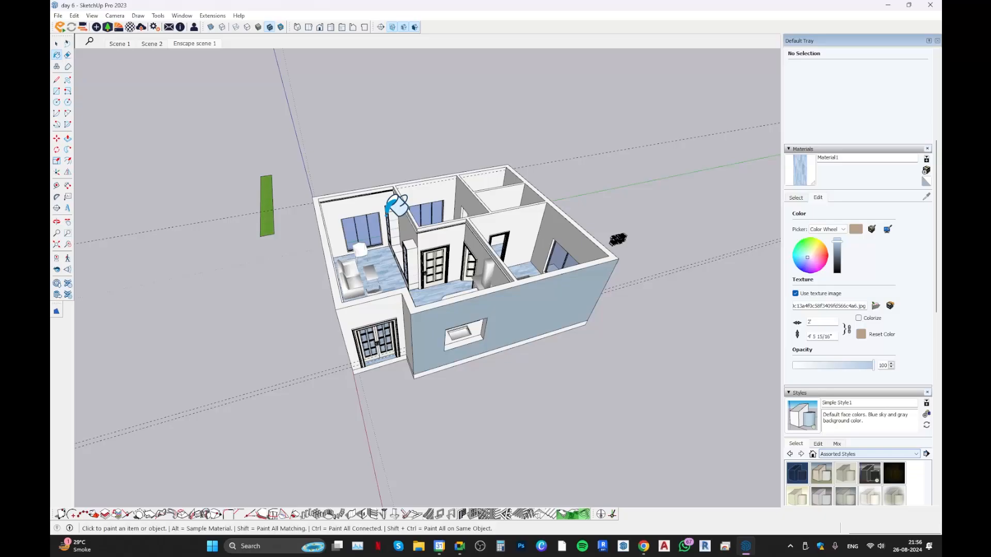
pyautogui.hotkey('ctrl', 'z')
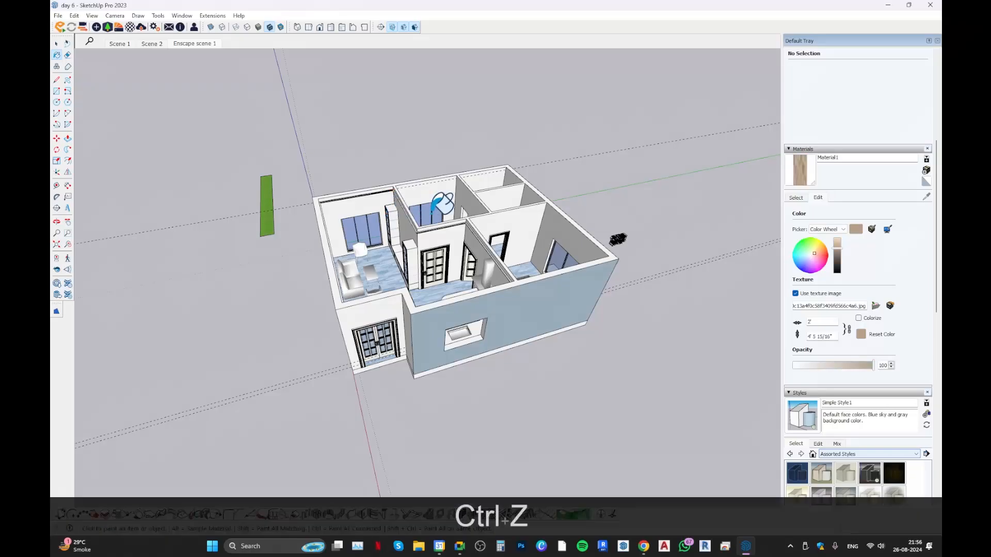
pyautogui.hotkey('ctrl', 'z')
pyautogui.moveTo(431, 221); pyautogui.dragTo(471, 317, button='middle')
pyautogui.press('space')
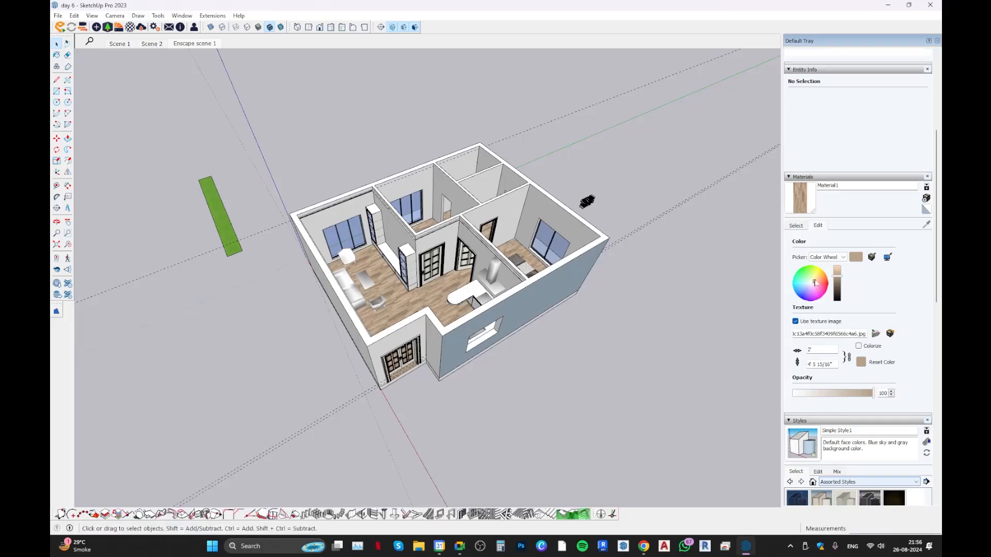
# Try a slight hue shift on the floor material and undo it, and lighten the material's brightness
pyautogui.moveTo(814, 283)
pyautogui.mouseDown()
pyautogui.moveTo(797, 283)
pyautogui.moveTo(808, 293)
pyautogui.moveTo(816, 282)
pyautogui.mouseUp()
pyautogui.hotkey('ctrl', 'z')
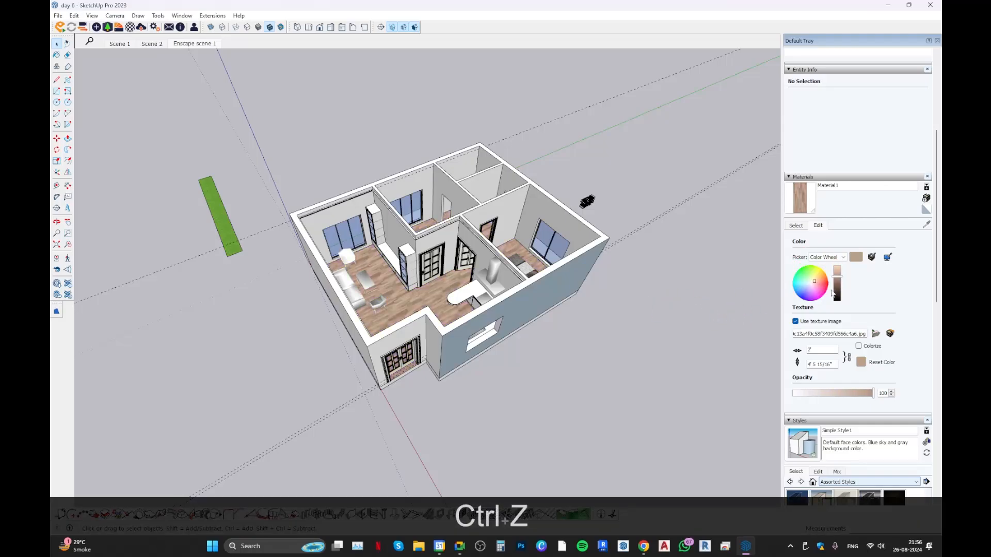
pyautogui.moveTo(763, 316); pyautogui.dragTo(710, 315, button='middle')
pyautogui.scroll(1, 829, 338)
pyautogui.scroll(-3, 830, 338)
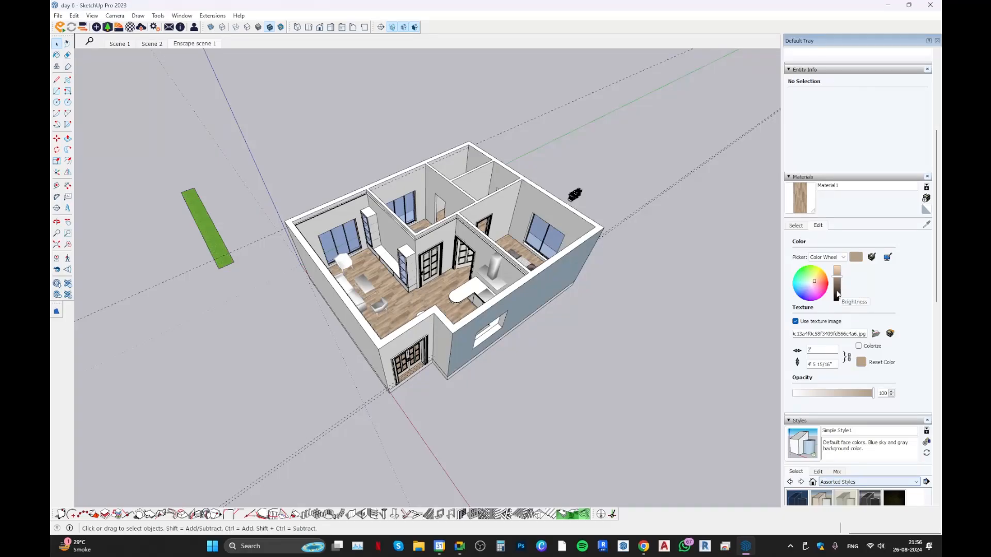
pyautogui.moveTo(837, 295); pyautogui.dragTo(836, 279)
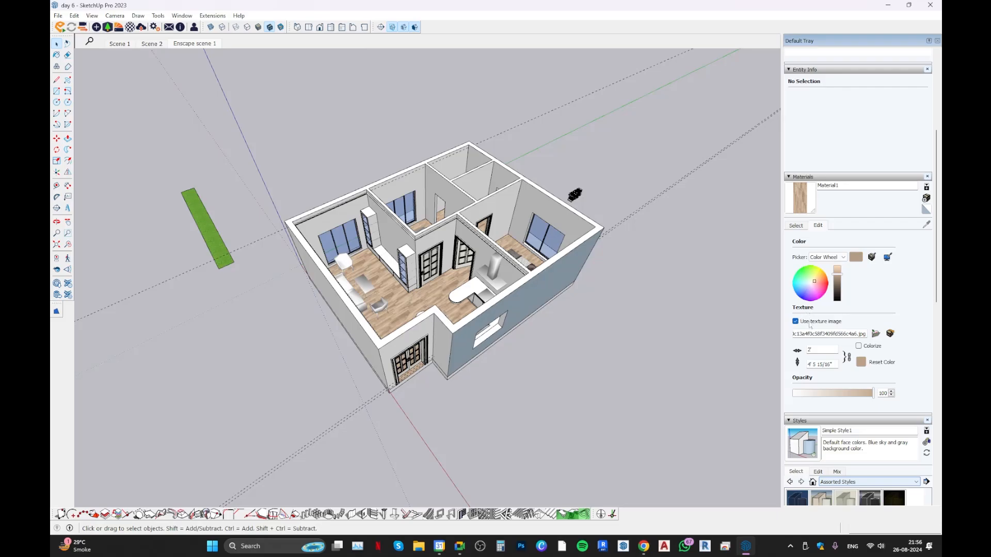
# Try the floor material without its texture image, cancel choosing a new image, and undo the material changes
pyautogui.scroll(10, 367, 309)
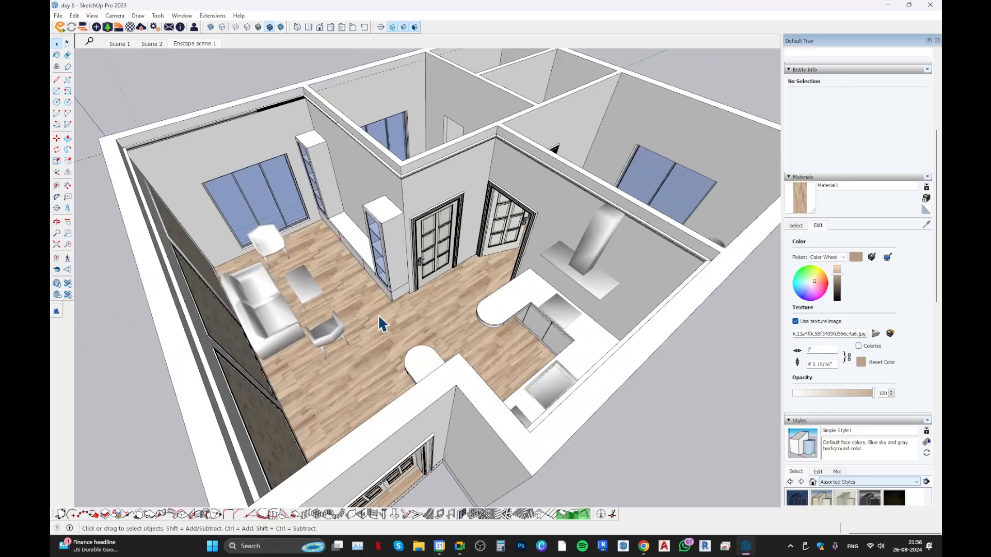
pyautogui.moveTo(382, 324); pyautogui.dragTo(318, 343, button='middle')
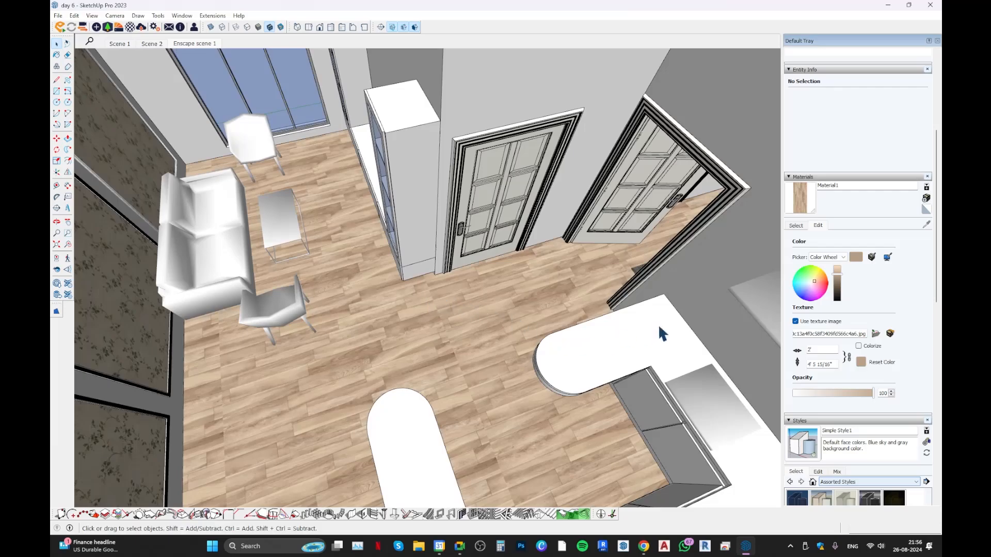
pyautogui.click(819, 324)
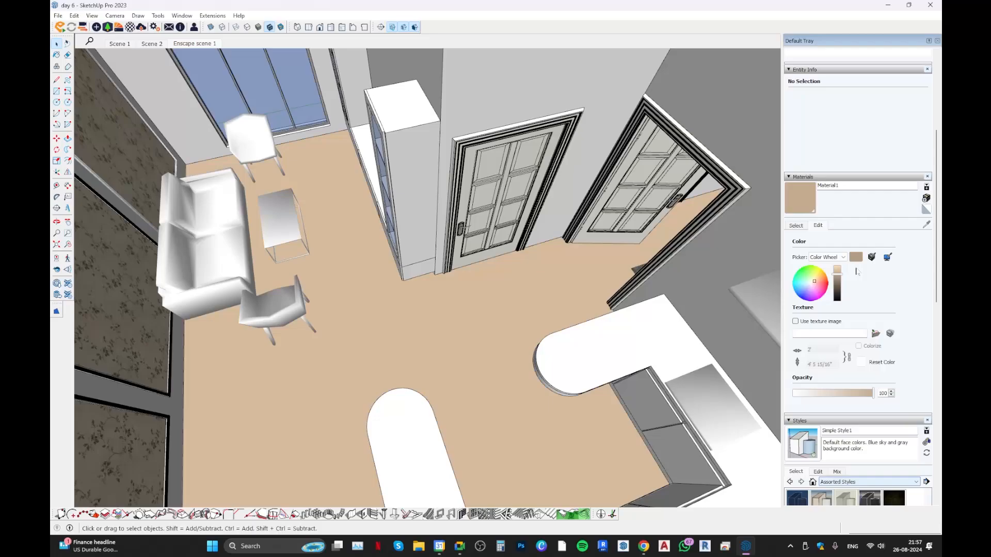
pyautogui.click(826, 324)
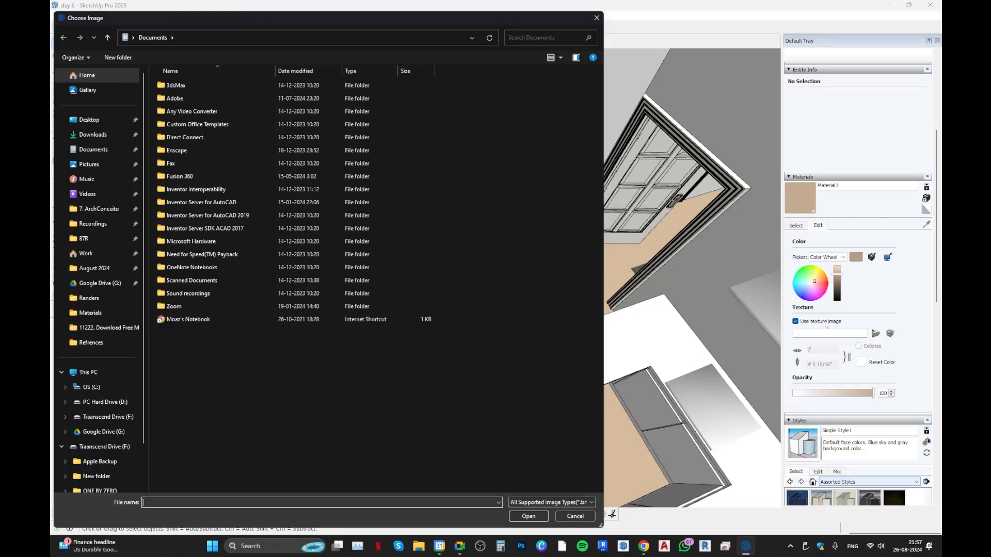
pyautogui.press('Escape')
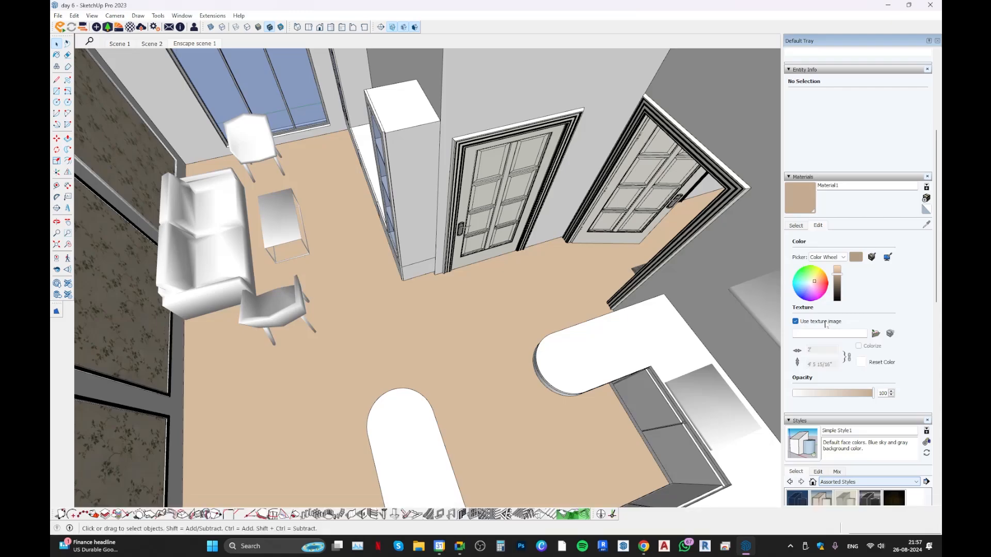
pyautogui.hotkey('ctrl', 'z')
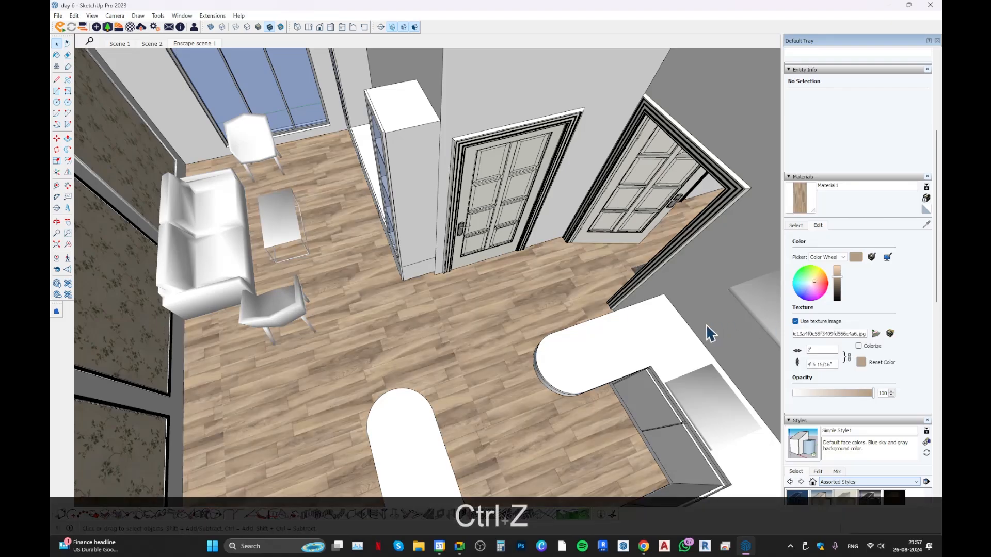
pyautogui.moveTo(697, 323); pyautogui.dragTo(719, 318, button='middle')
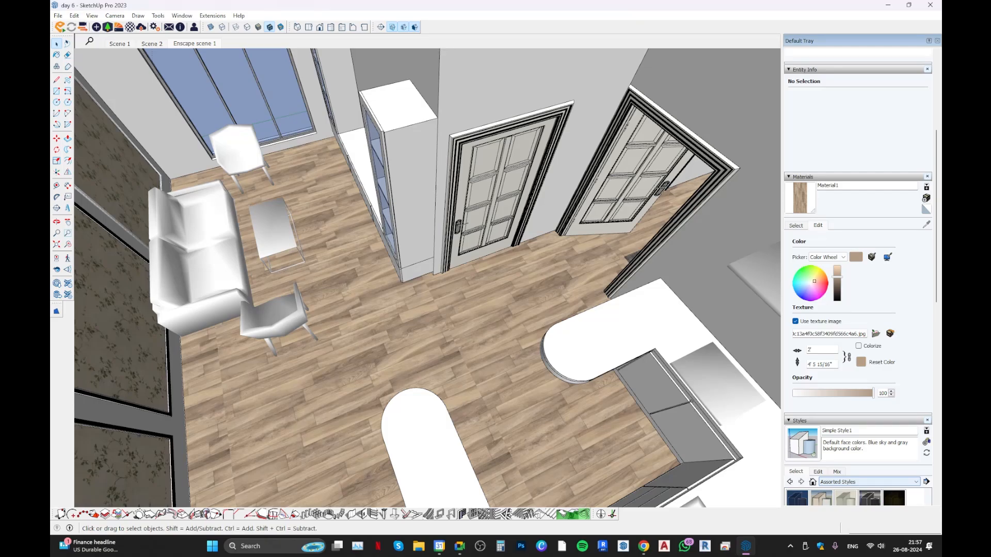
# Sample the floral wallpaper material from the framed wall panel beside the sofa to edit it
pyautogui.moveTo(660, 214); pyautogui.dragTo(352, 228, button='middle')
pyautogui.press('b')
pyautogui.keyDown('alt'); pyautogui.click(331, 195); pyautogui.keyUp('alt')
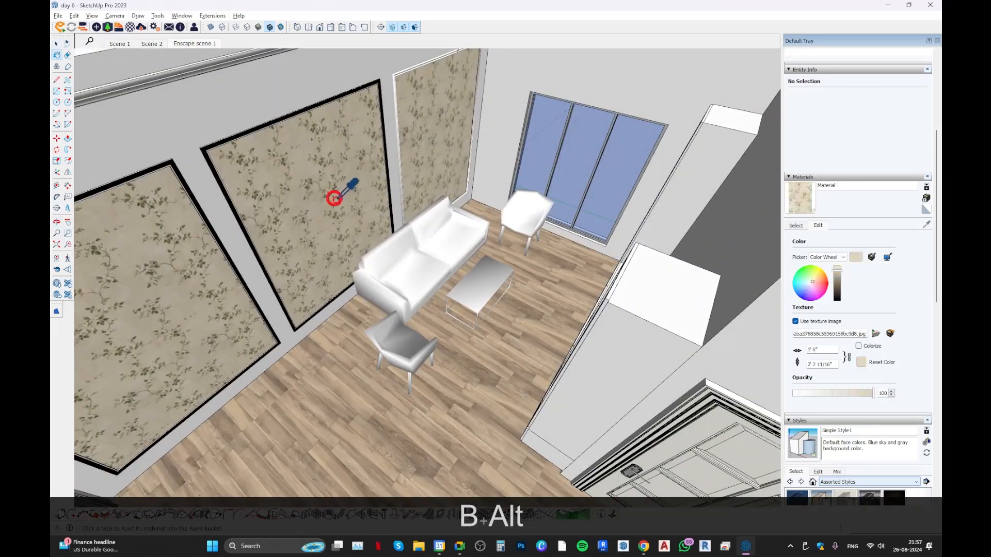
pyautogui.moveTo(331, 196)
pyautogui.mouseDown(button='middle')
pyautogui.moveTo(348, 206)
pyautogui.moveTo(329, 174)
pyautogui.moveTo(361, 177)
pyautogui.mouseUp(button='middle')
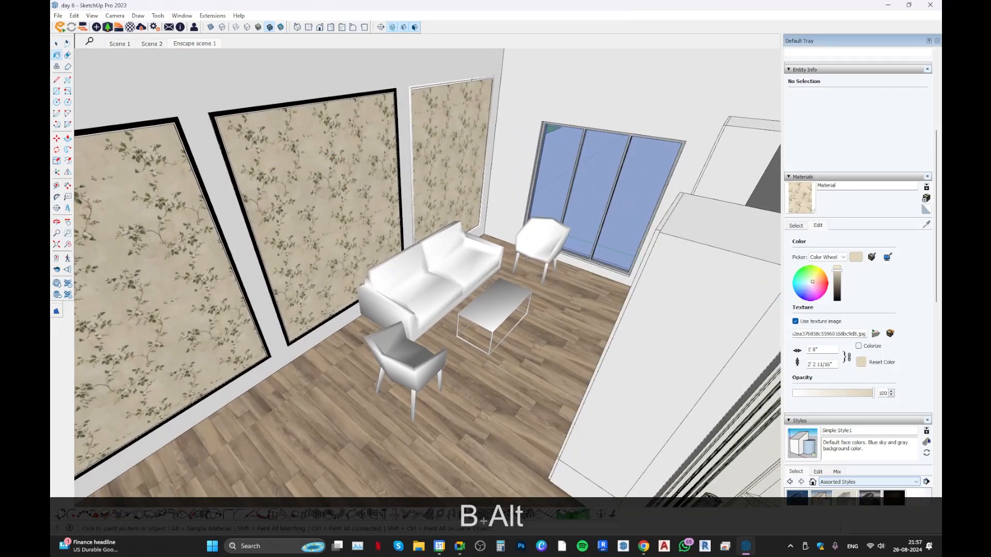
# Try the wallpaper material without its texture image and undo the change
pyautogui.click(817, 321)
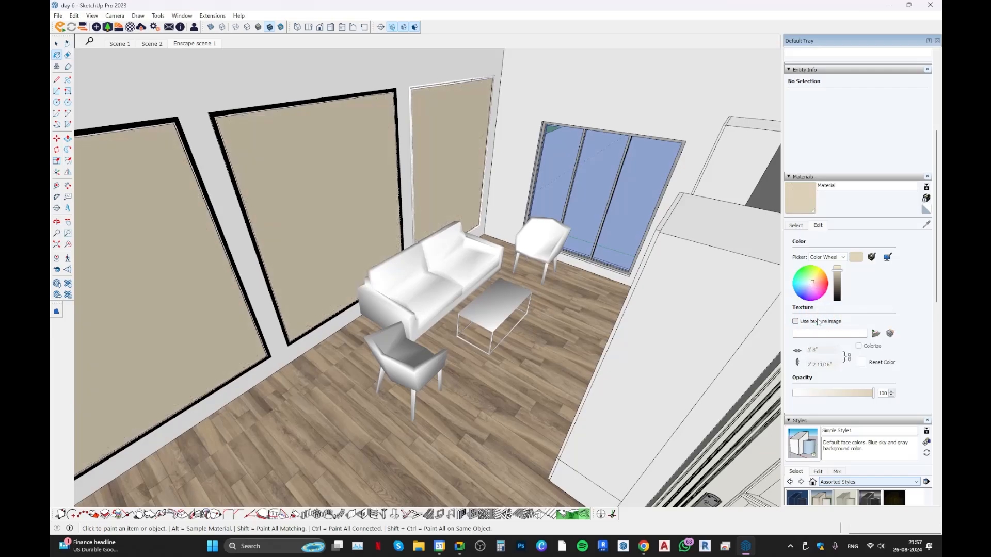
pyautogui.hotkey('ctrl', 'z')
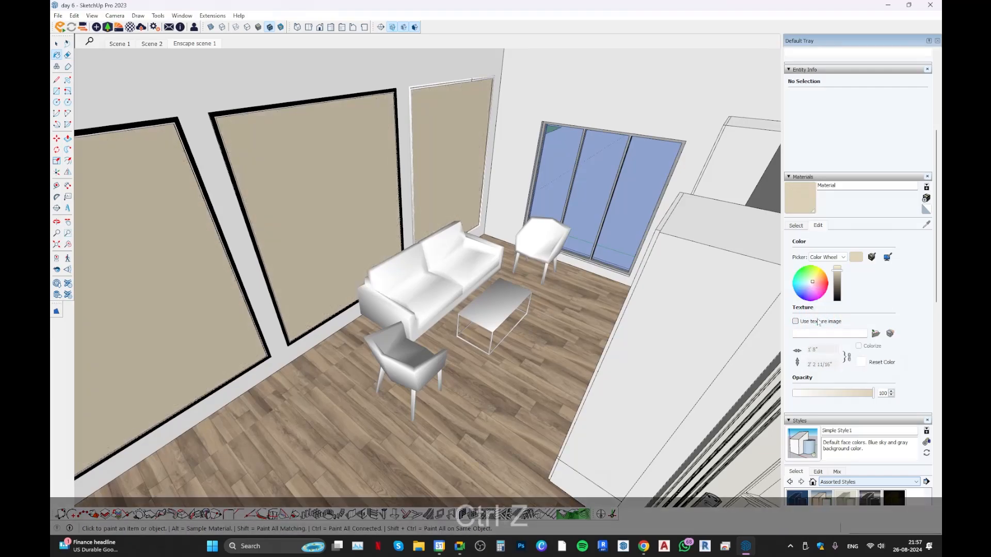
pyautogui.moveTo(575, 289); pyautogui.dragTo(614, 270, button='middle')
pyautogui.hotkey('ctrl', 'z')
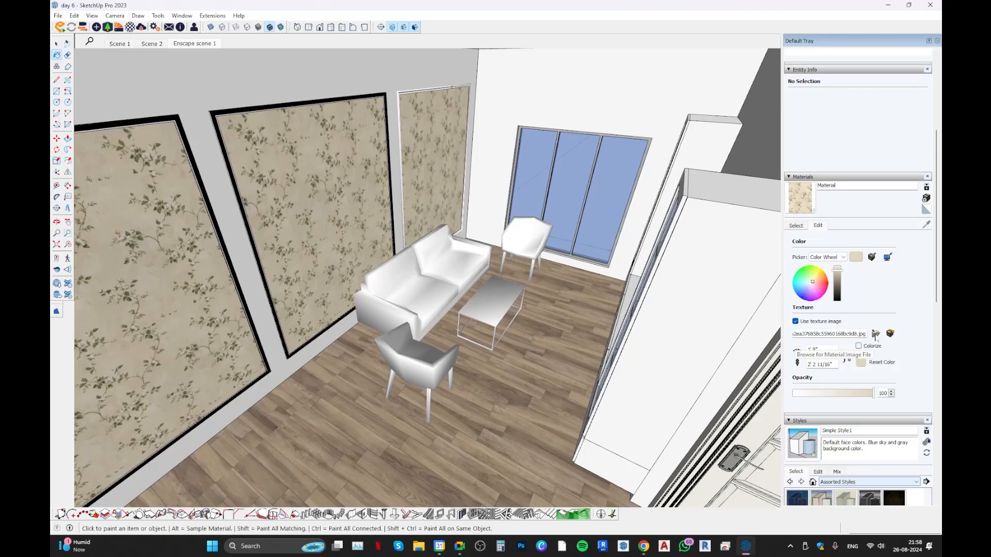
pyautogui.click(875, 335)
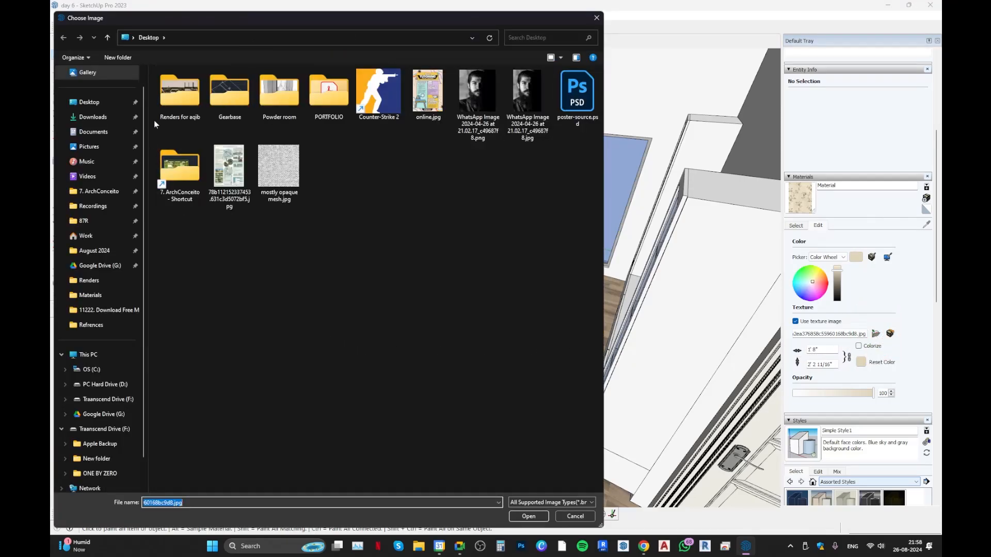
pyautogui.click(93, 131)
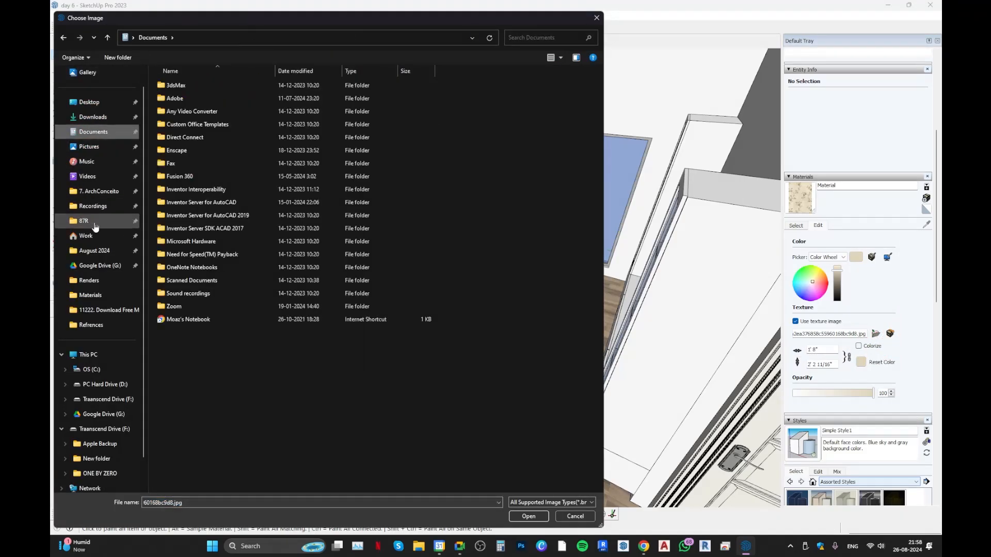
pyautogui.click(87, 222)
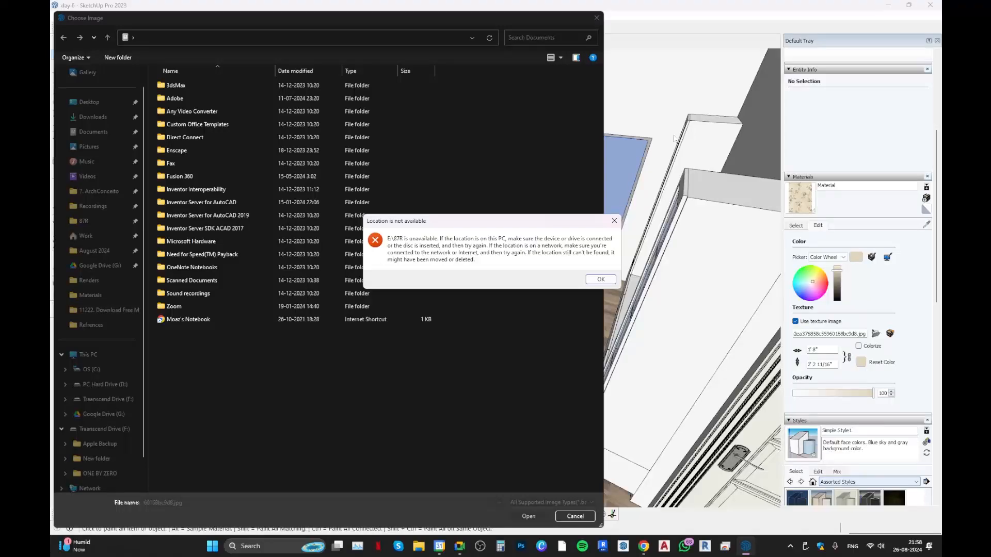
pyautogui.click(593, 280)
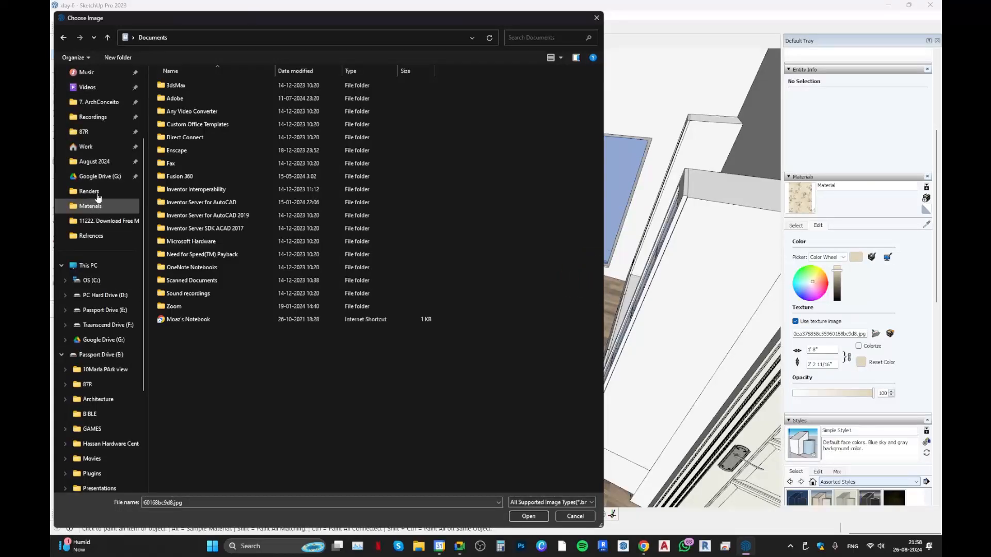
pyautogui.click(106, 135)
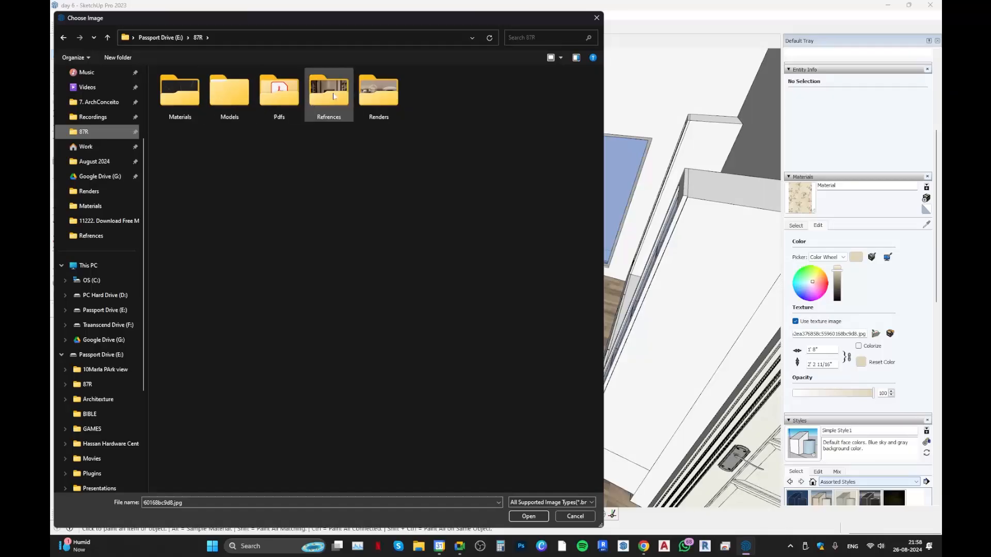
pyautogui.doubleClick(200, 86)
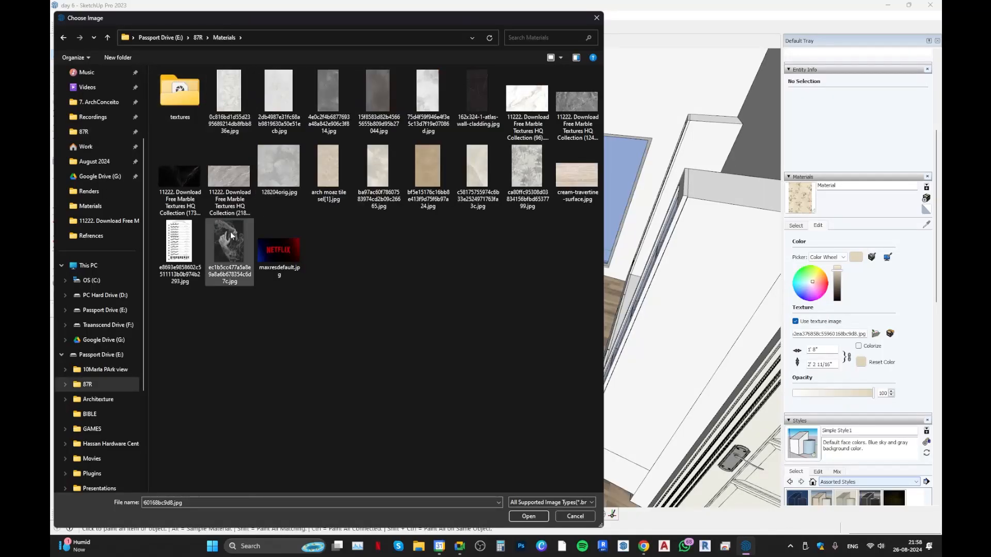
pyautogui.click(229, 101)
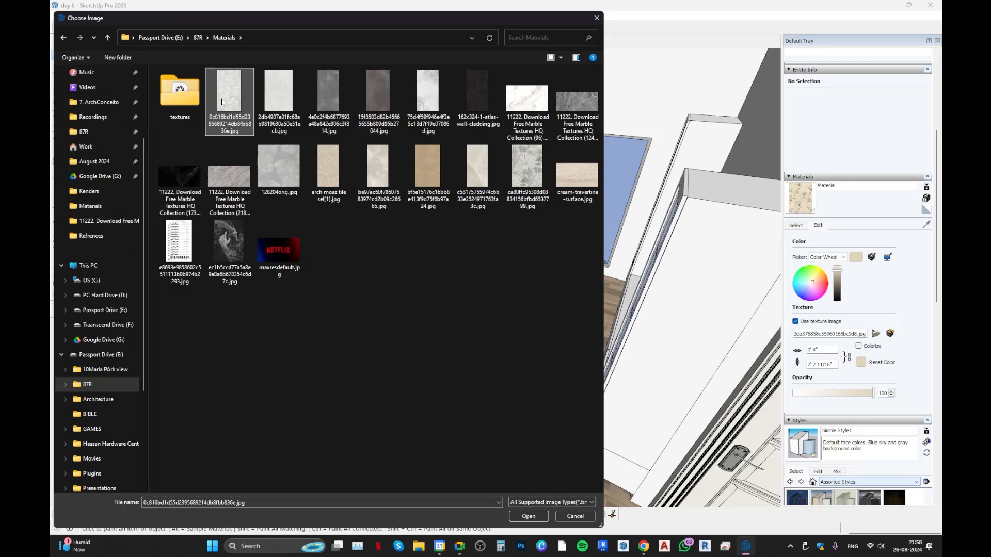
pyautogui.click(528, 517)
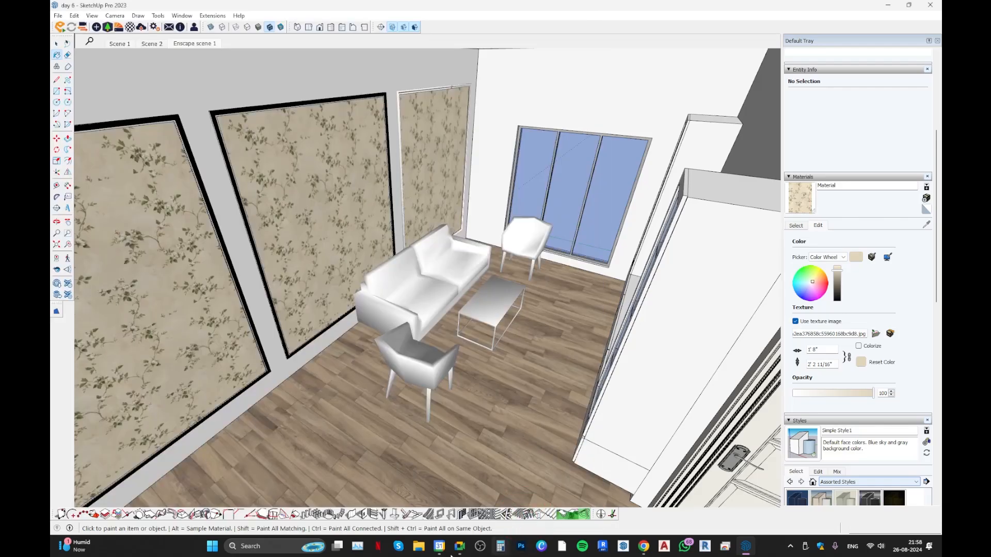
pyautogui.moveTo(398, 436)
pyautogui.mouseDown(button='middle')
pyautogui.moveTo(272, 126)
pyautogui.moveTo(308, 35)
pyautogui.moveTo(232, 55)
pyautogui.mouseUp(button='middle')
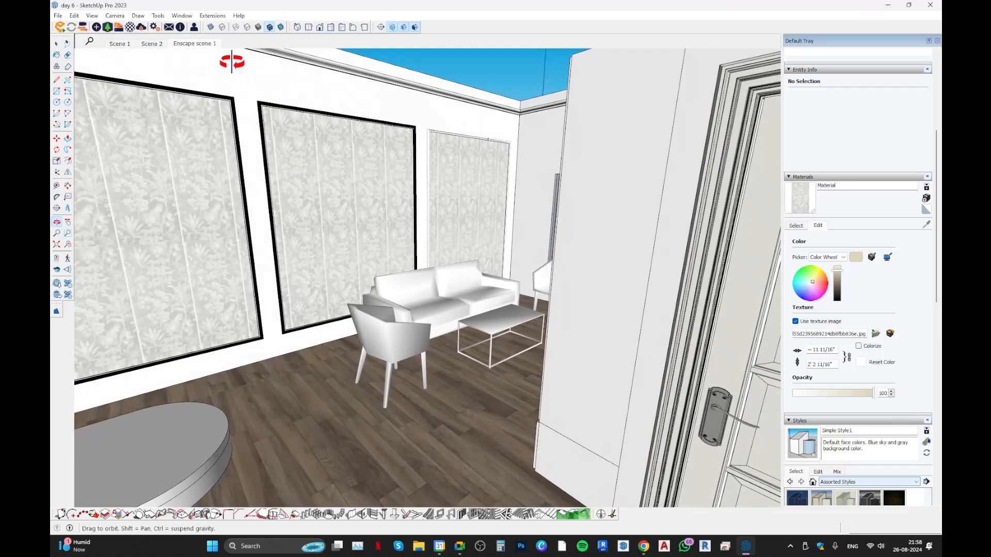
# Undo the texture image replacement on the wallpaper material and return to selecting
pyautogui.press('b')
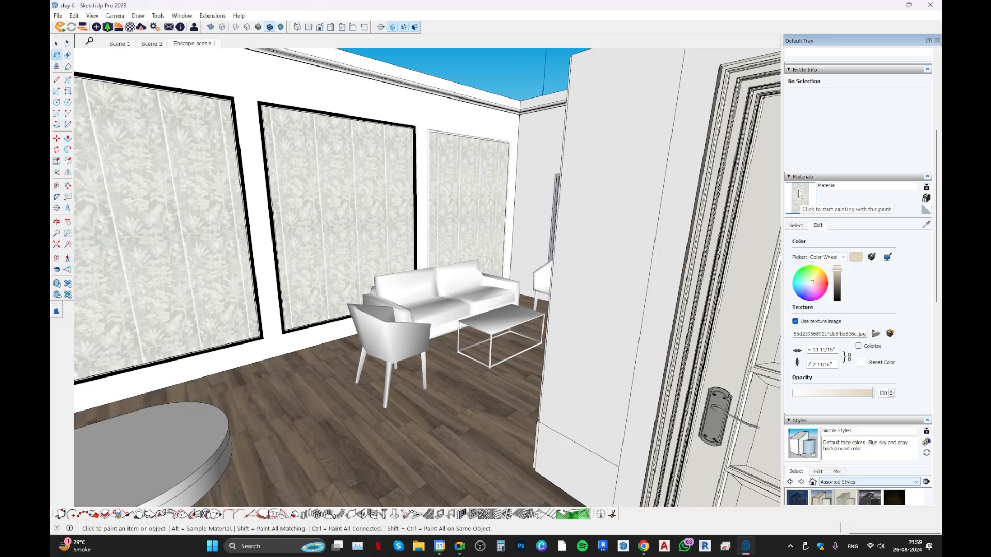
pyautogui.hotkey('ctrl', 'z')
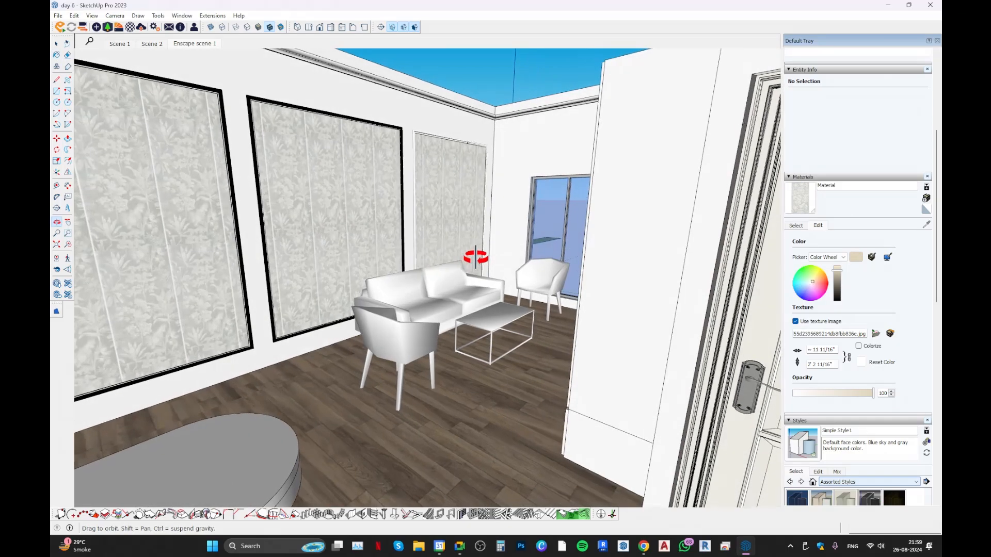
pyautogui.hotkey('ctrl', 'z')
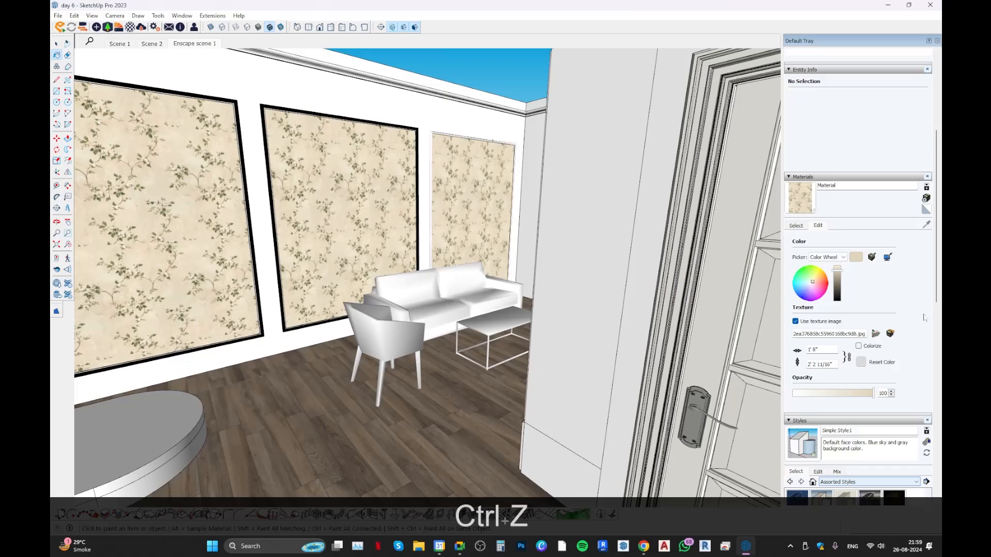
pyautogui.press('space')
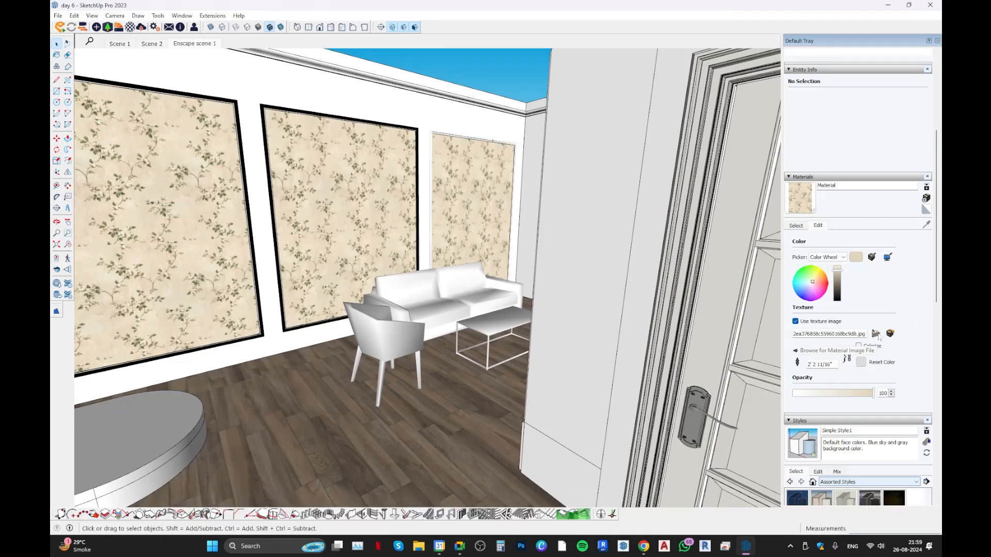
pyautogui.click(875, 334)
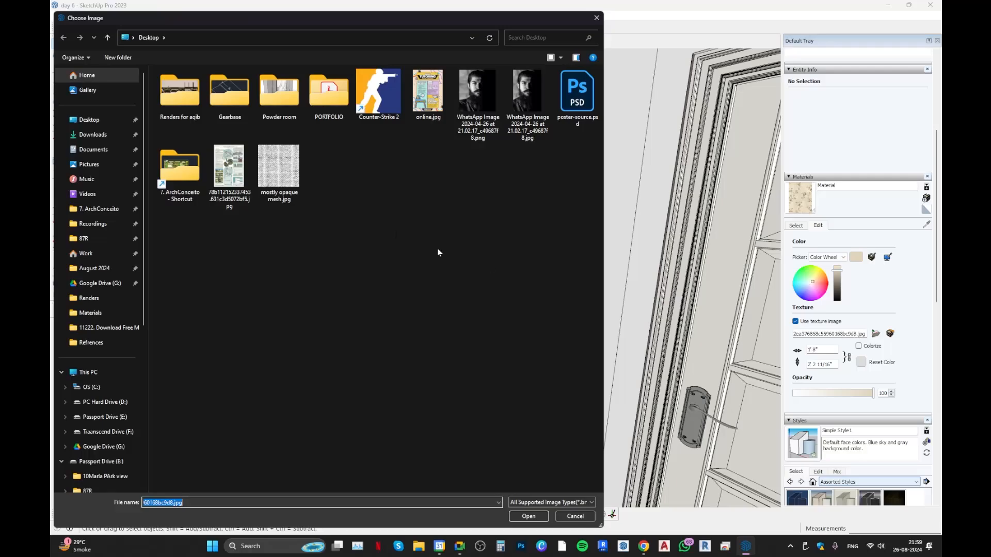
pyautogui.click(86, 238)
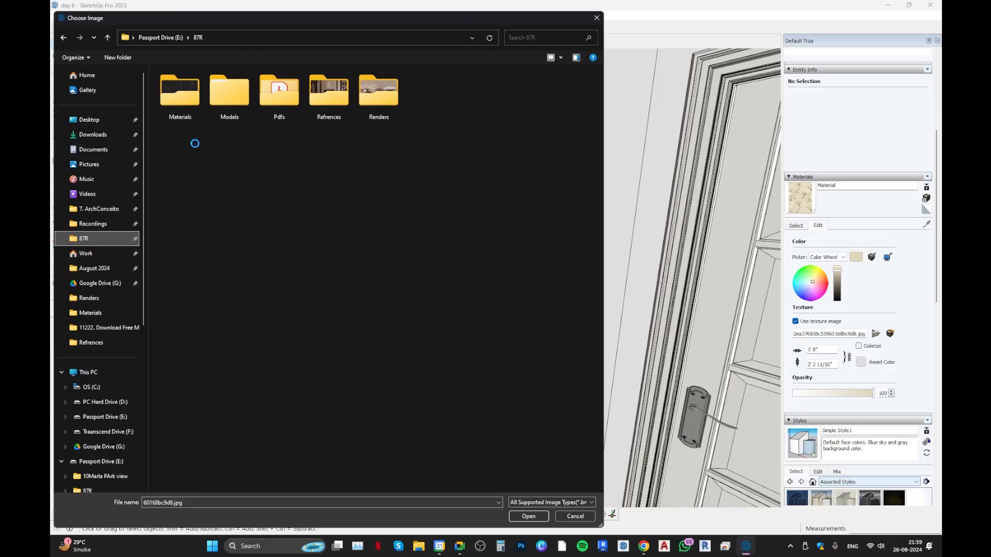
pyautogui.doubleClick(191, 109)
pyautogui.click(239, 112)
pyautogui.press('Return')
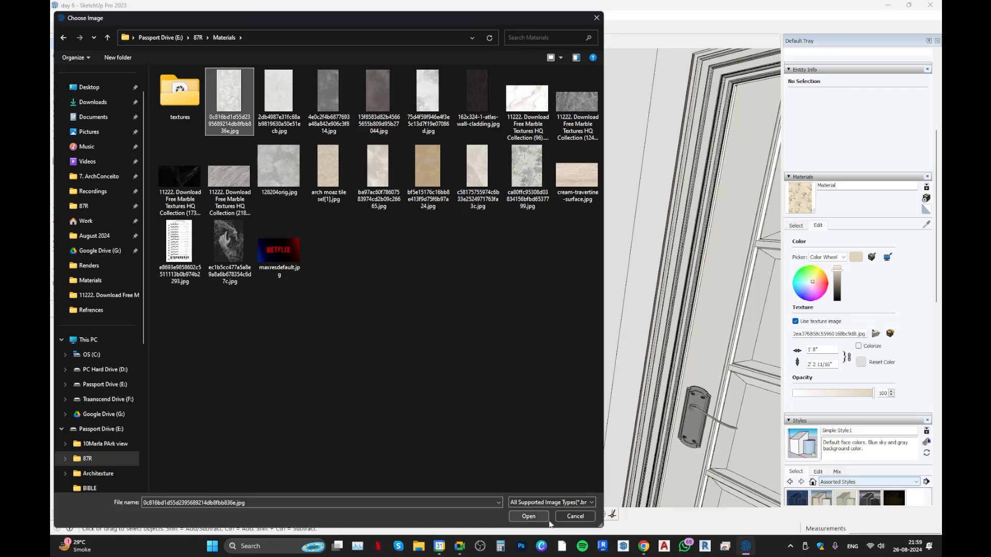
pyautogui.moveTo(716, 349); pyautogui.dragTo(536, 304, button='middle')
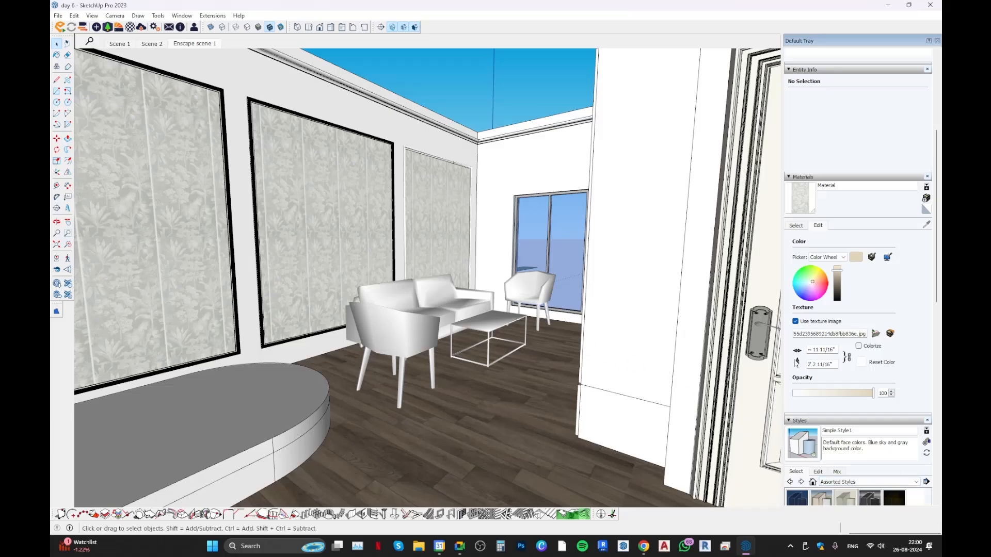
# Open the wallpaper's texture image in the external editor, save a JPG copy to the Desktop under its existing name, and close it
pyautogui.click(890, 334)
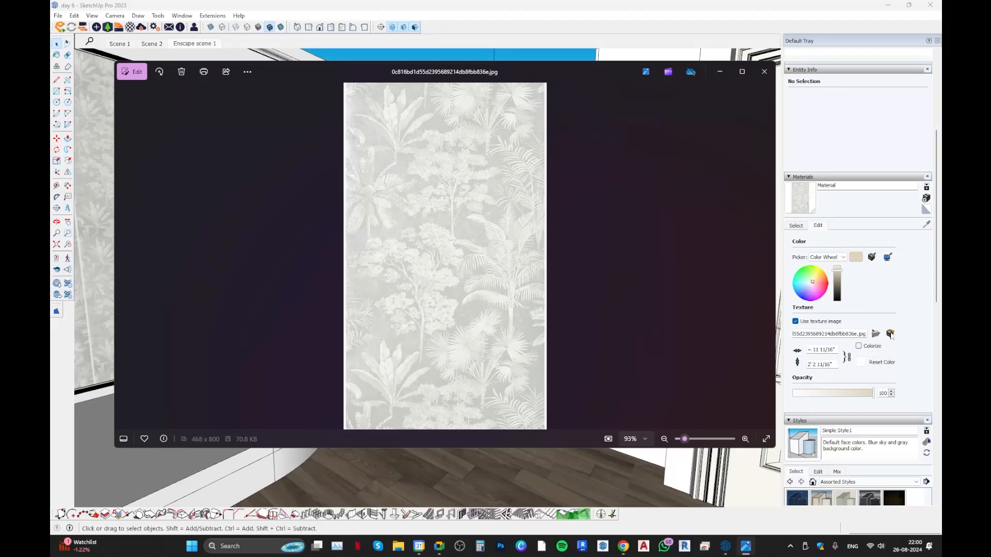
pyautogui.doubleClick(422, 73)
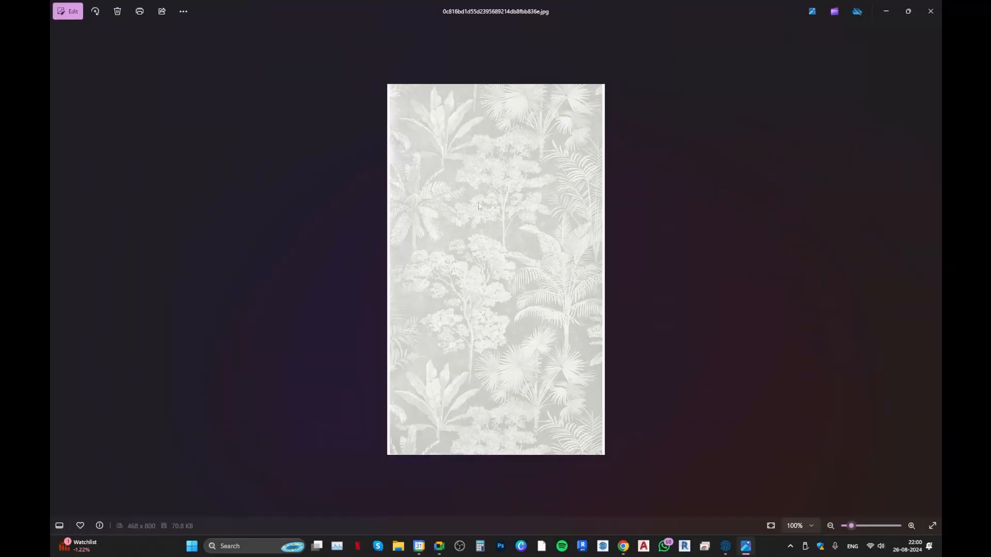
pyautogui.rightClick(476, 180)
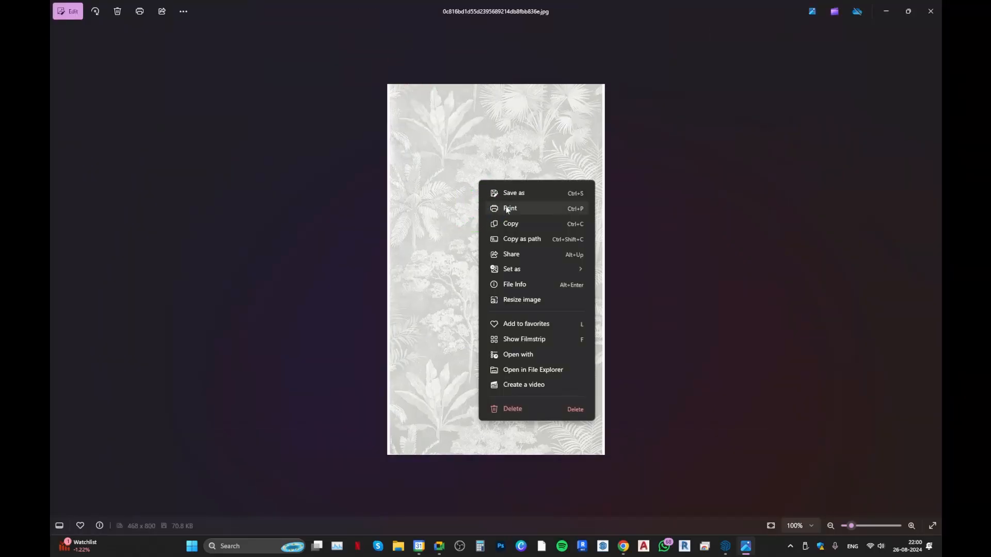
pyautogui.click(523, 197)
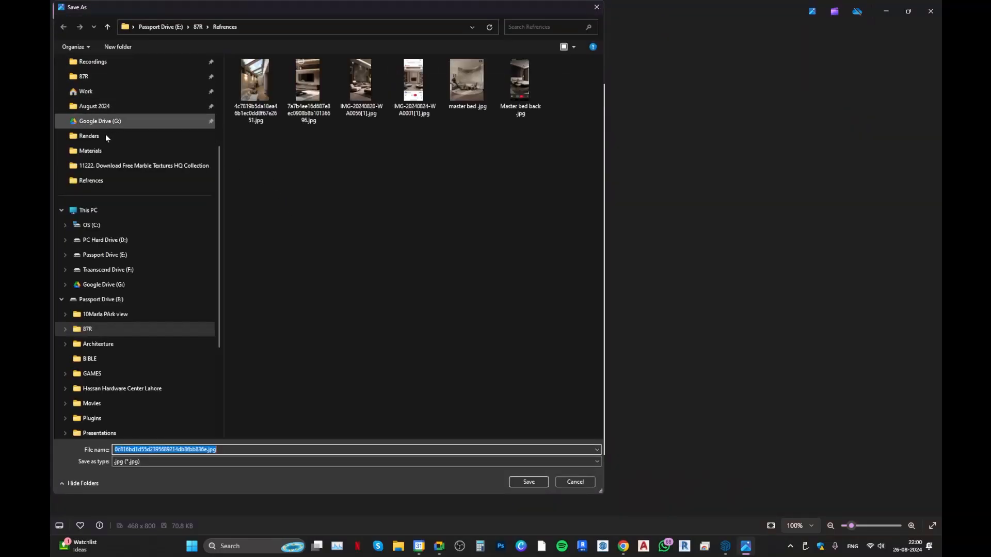
pyautogui.scroll(3, 105, 129)
pyautogui.click(124, 110)
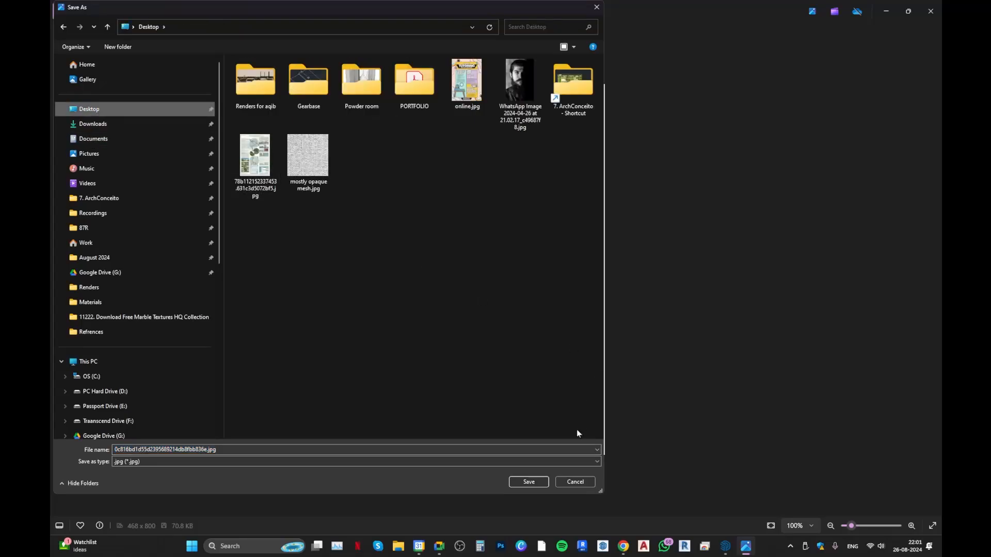
pyautogui.click(530, 481)
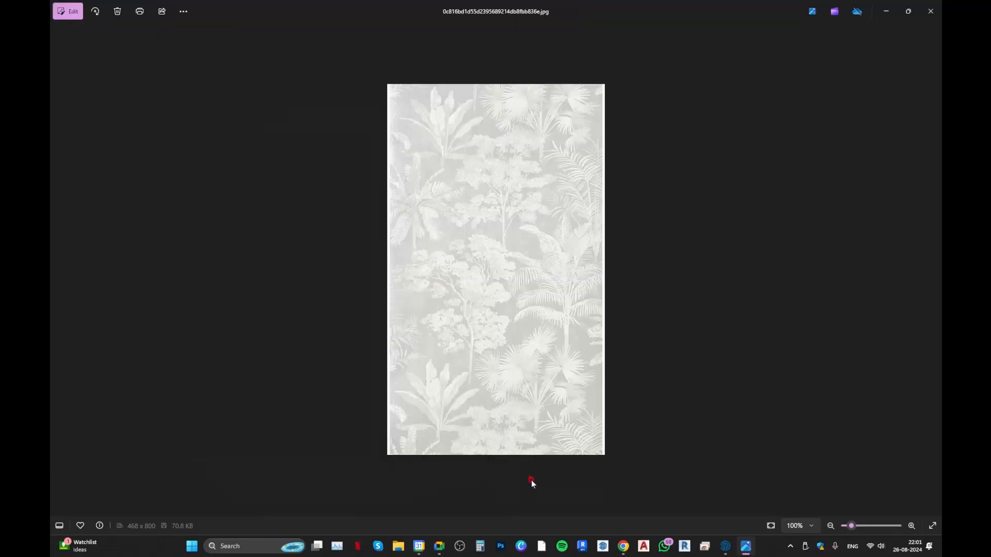
pyautogui.click(929, 6)
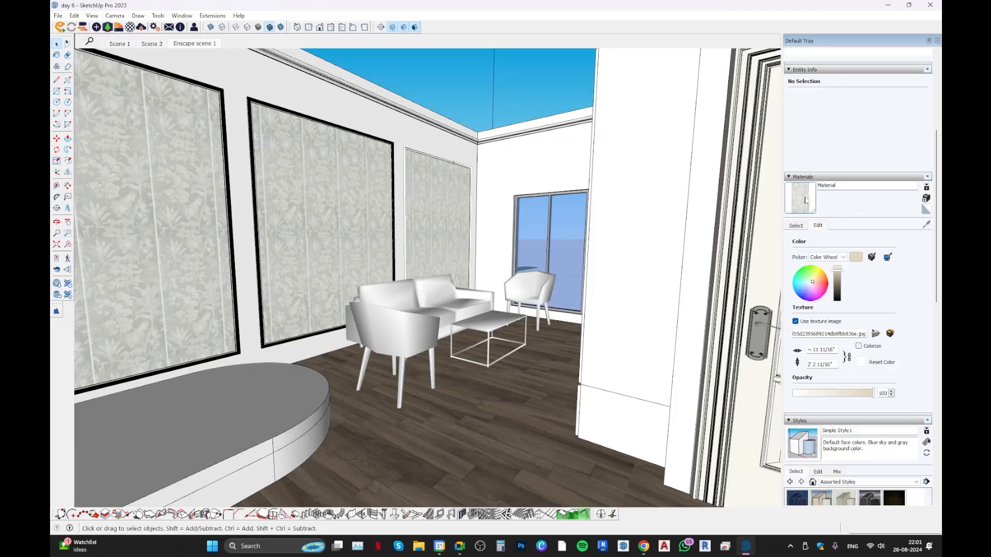
# Reopen the wallpaper's texture image externally, start saving another copy to the Desktop, cancel it, and close the image
pyautogui.click(889, 333)
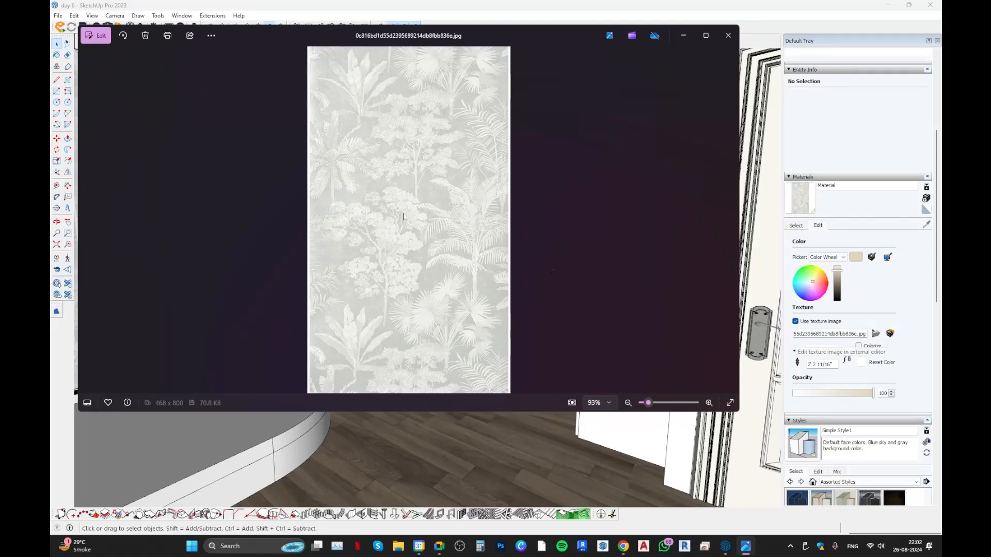
pyautogui.rightClick(416, 149)
pyautogui.click(463, 135)
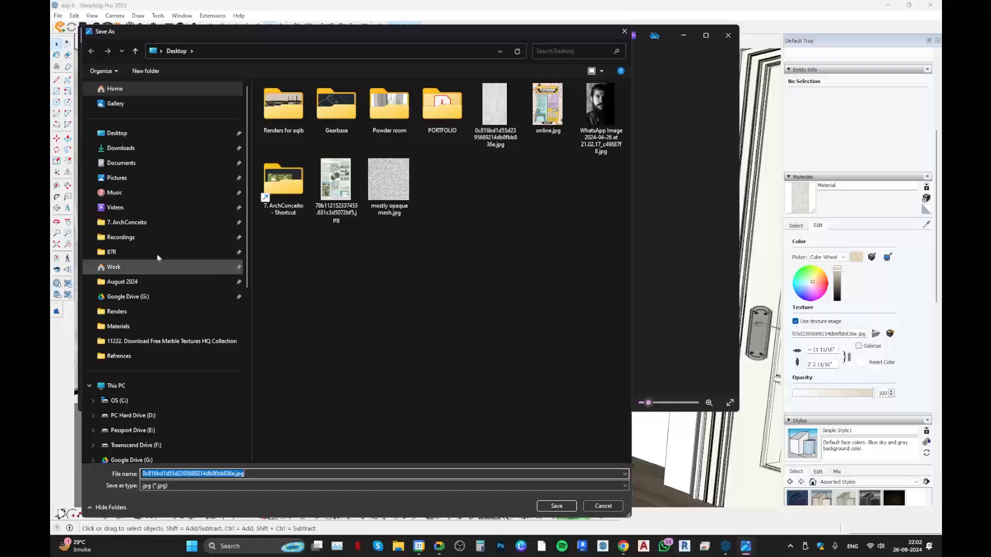
pyautogui.press('Return')
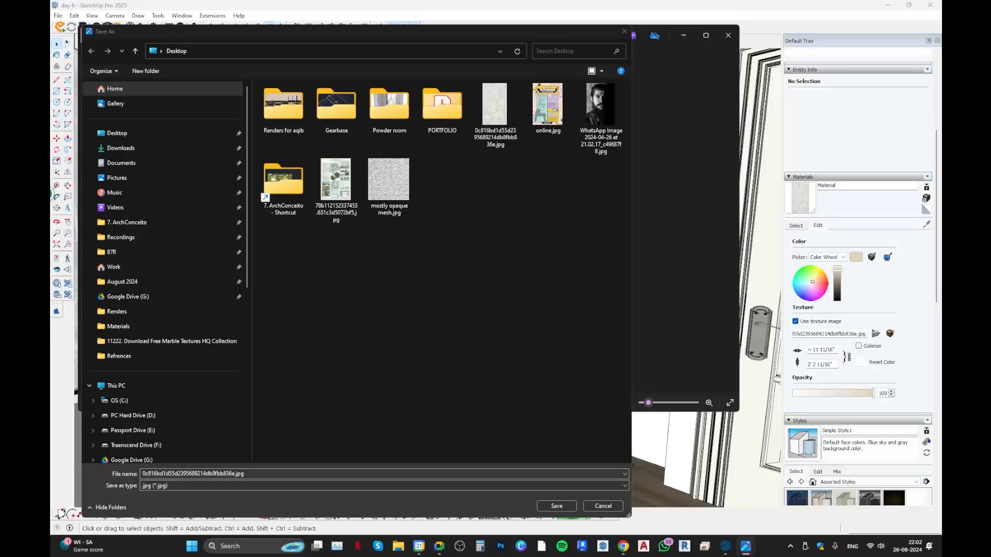
pyautogui.press('Escape')
pyautogui.press('Escape')
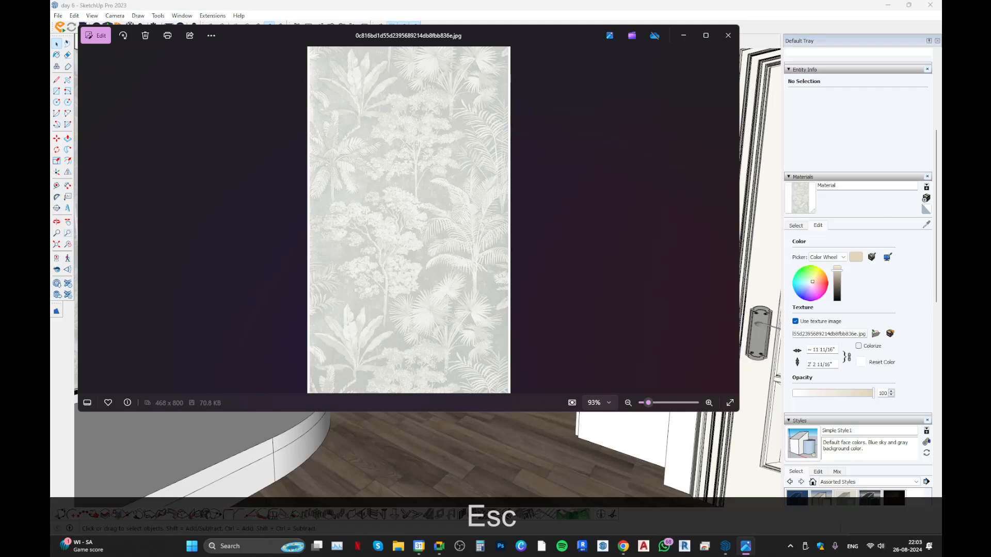
pyautogui.click(727, 35)
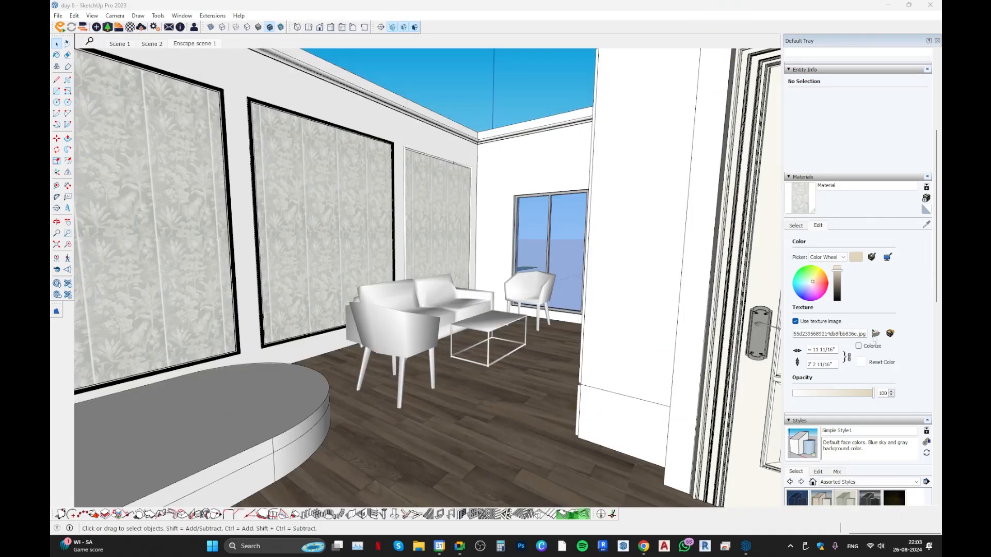
pyautogui.moveTo(266, 205); pyautogui.dragTo(217, 198, button='middle')
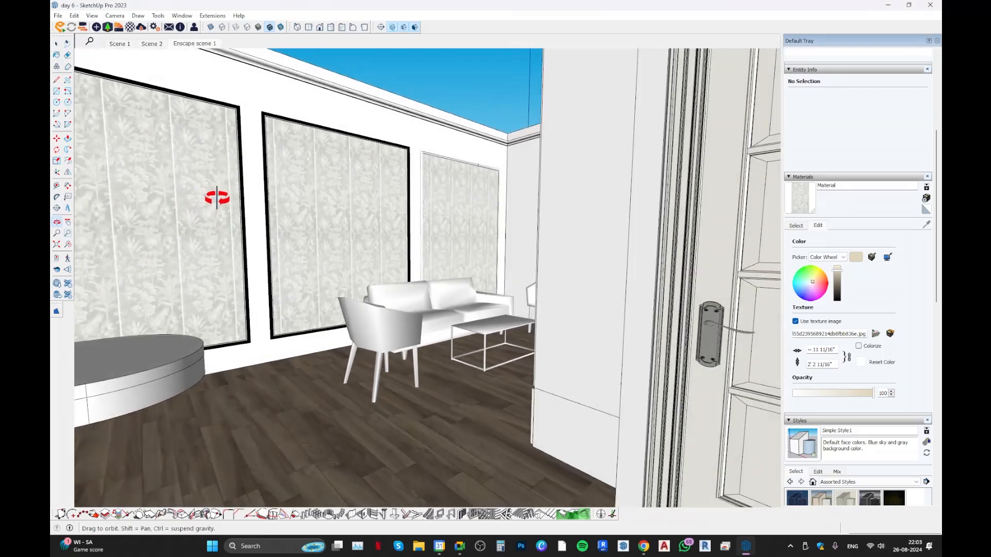
# Set the wallpaper material's texture width to 5' with its aspect ratio locked
pyautogui.scroll(4, 277, 276)
pyautogui.moveTo(277, 276); pyautogui.dragTo(188, 285, button='middle')
pyautogui.scroll(5, 246, 212)
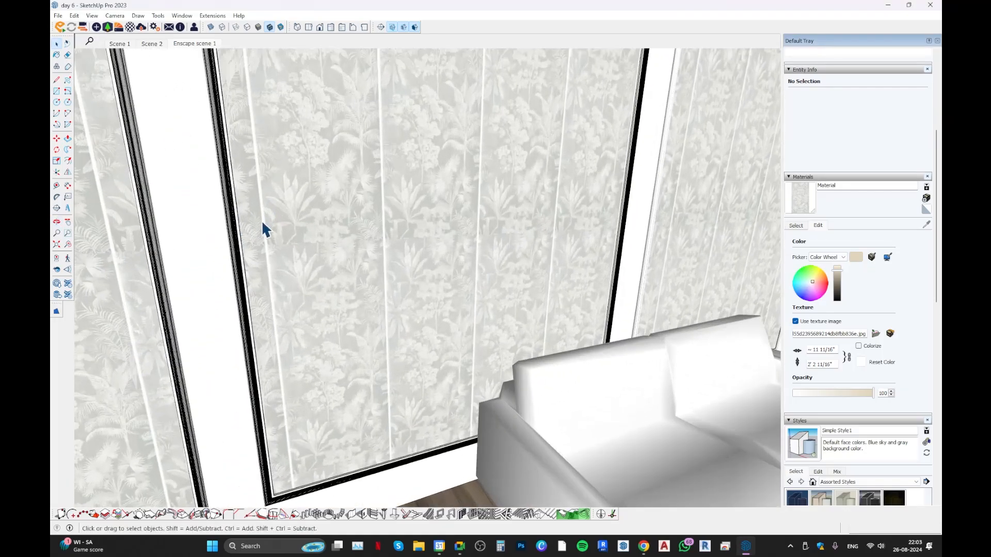
pyautogui.scroll(-3, 261, 231)
pyautogui.moveTo(257, 229); pyautogui.dragTo(269, 211, button='middle')
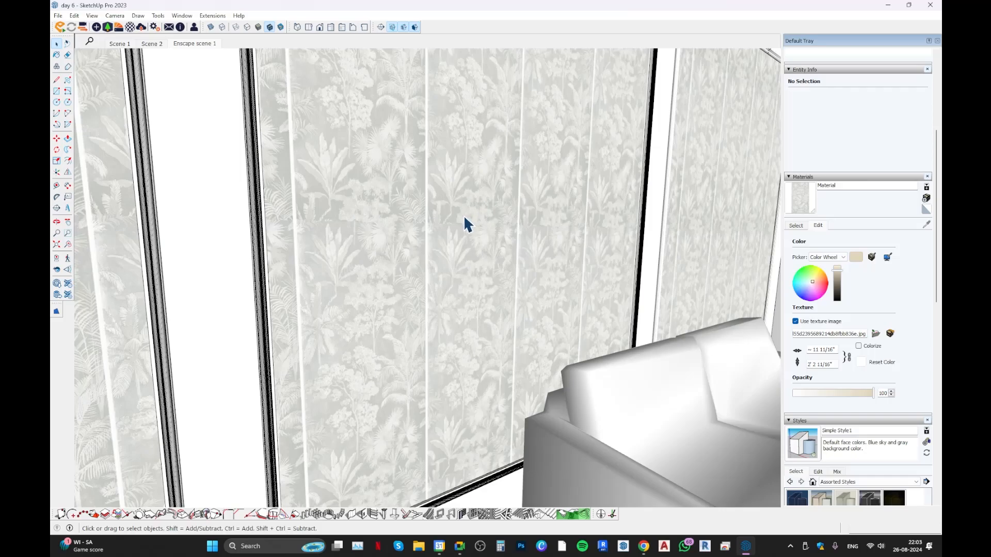
pyautogui.moveTo(464, 221); pyautogui.dragTo(247, 242, button='middle')
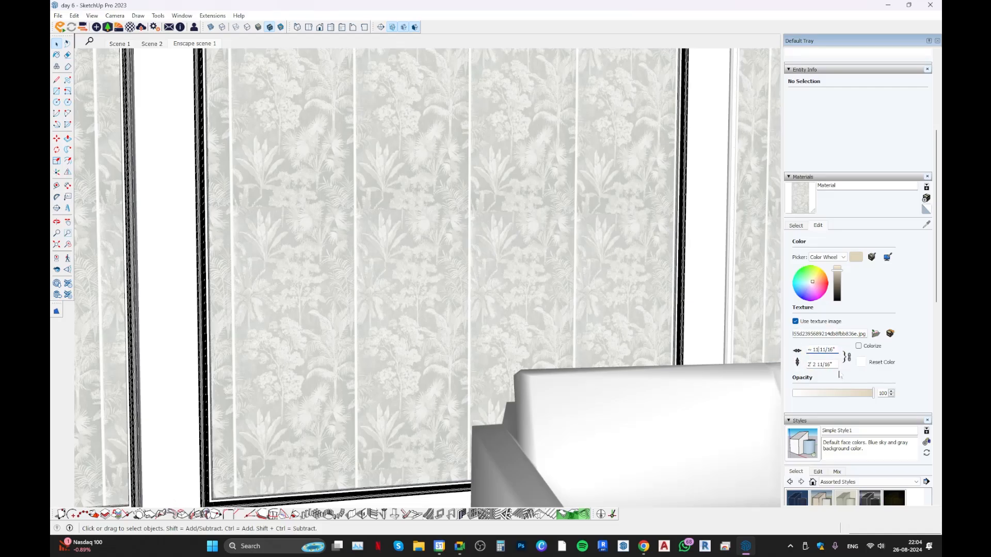
pyautogui.press('ctrl')
pyautogui.hotkey('ctrl', 'a')
pyautogui.write('5')
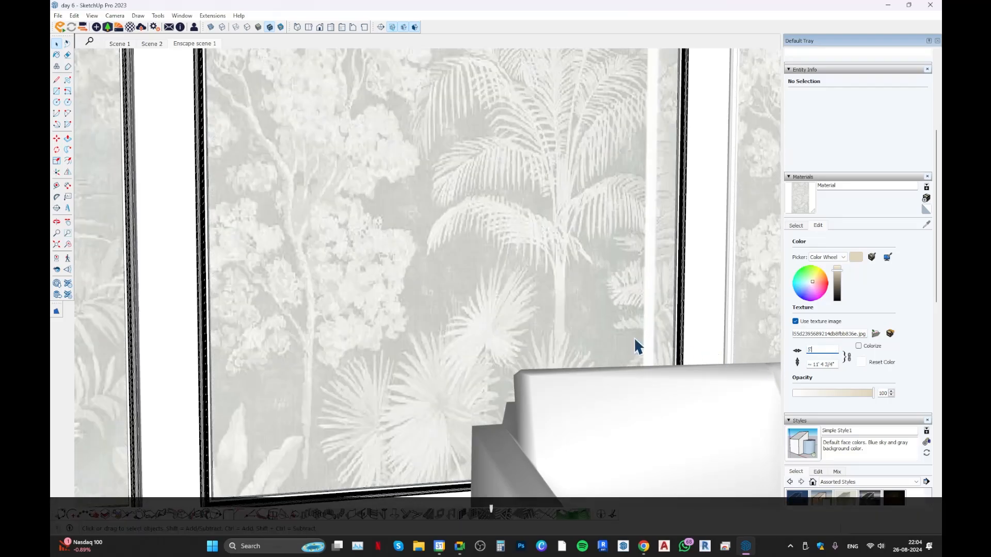
# Unlock the wallpaper texture's aspect ratio and set its height to 10'
pyautogui.scroll(-3, 413, 305)
pyautogui.moveTo(413, 305)
pyautogui.mouseDown(button='middle')
pyautogui.moveTo(522, 295)
pyautogui.moveTo(467, 321)
pyautogui.moveTo(372, 289)
pyautogui.moveTo(398, 303)
pyautogui.mouseUp(button='middle')
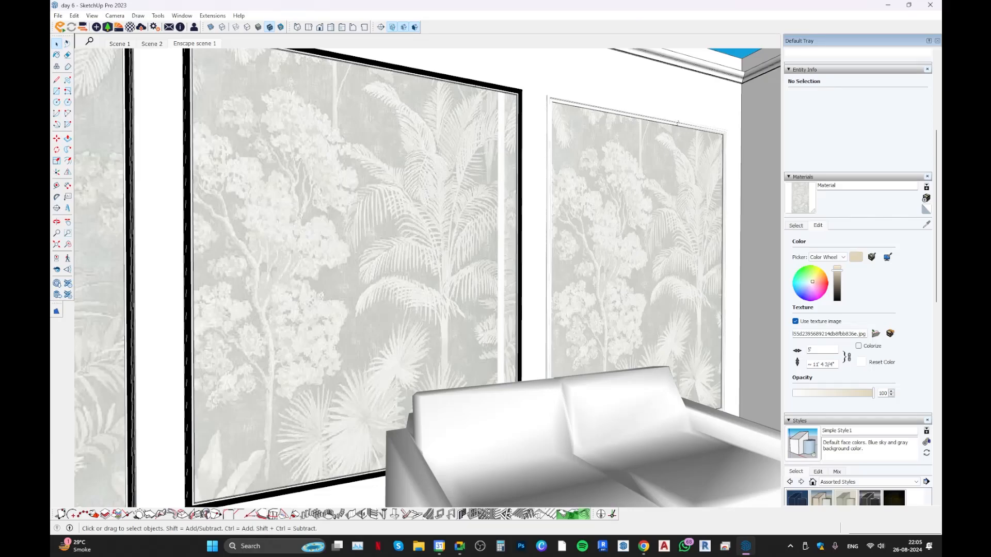
pyautogui.click(846, 357)
pyautogui.click(822, 364)
pyautogui.hotkey('ctrl', 'a')
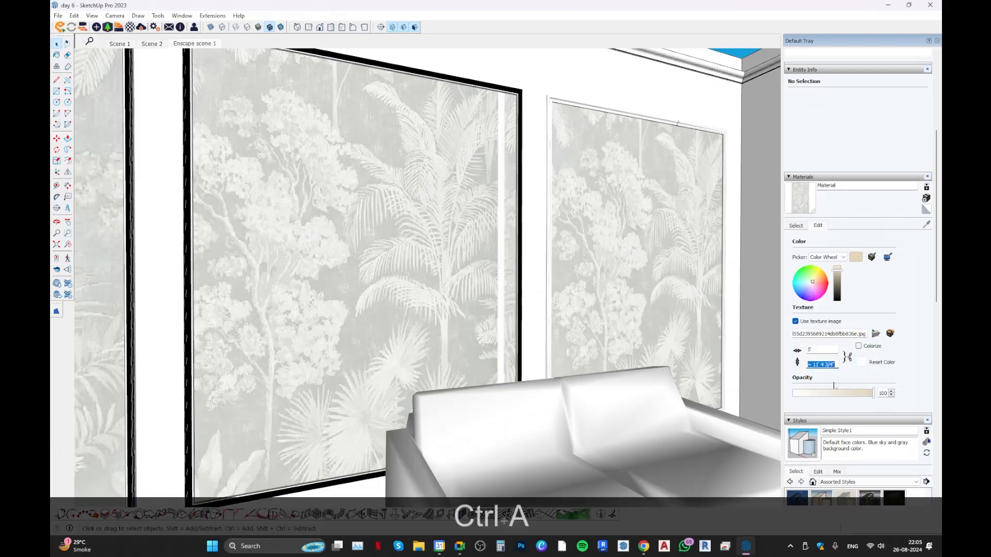
pyautogui.write("10'")
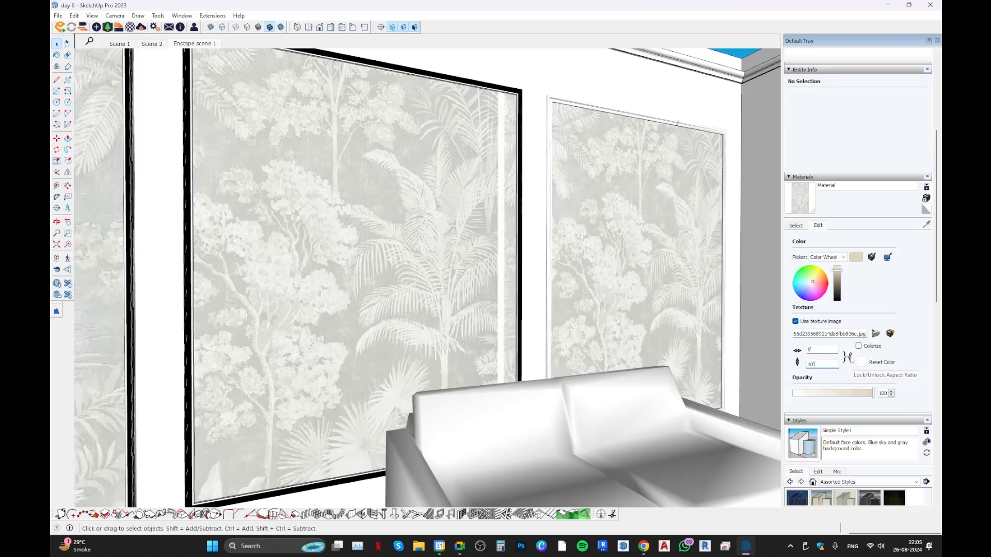
# Relock the wallpaper texture's aspect ratio and set its width to 10'
pyautogui.click(848, 357)
pyautogui.doubleClick(809, 349)
pyautogui.write("10'")
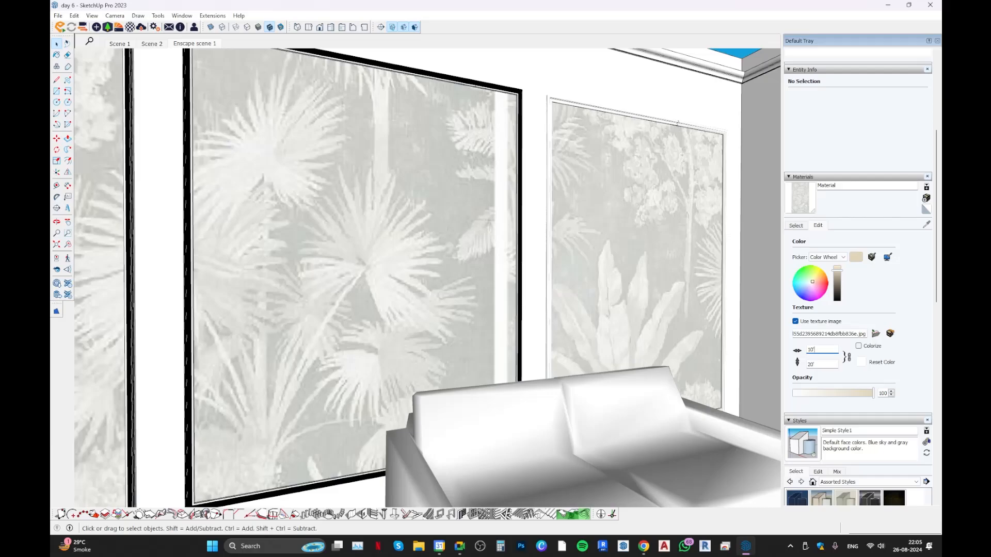
# Try a 15' width for the wallpaper texture, and return it to 10'
pyautogui.press('BackSpace')
pyautogui.press('BackSpace')
pyautogui.press('BackSpace')
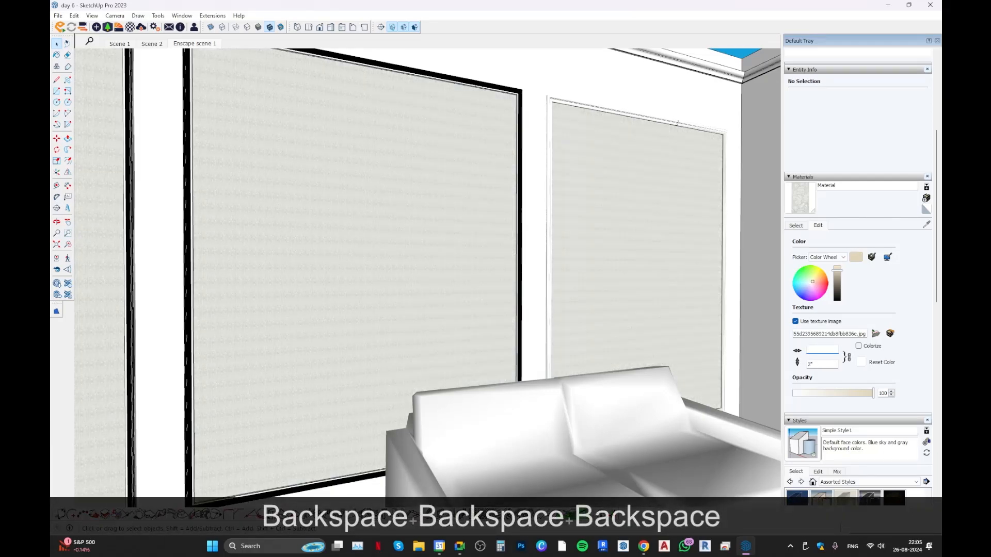
pyautogui.write("15'")
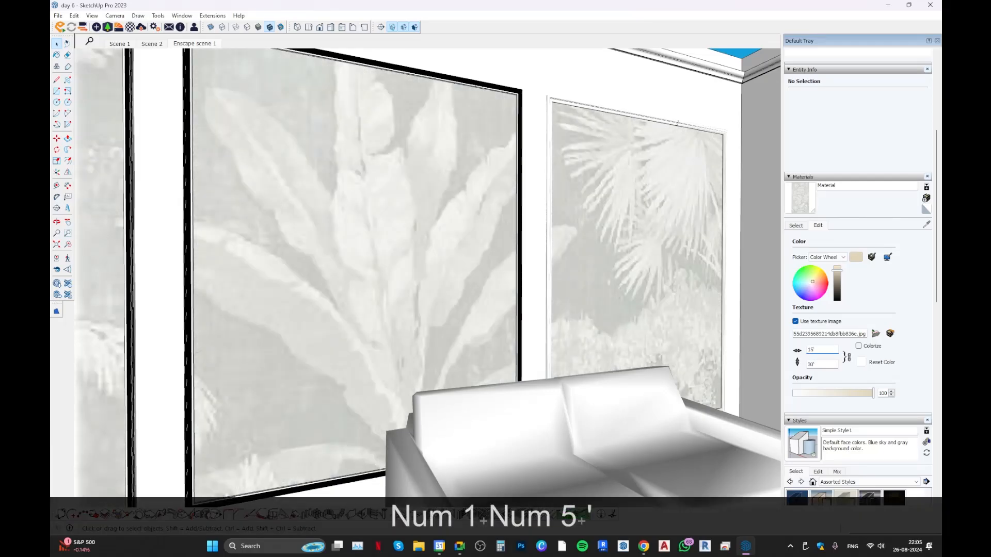
pyautogui.press('BackSpace')
pyautogui.press('BackSpace')
pyautogui.press('BackSpace')
pyautogui.press('BackSpace')
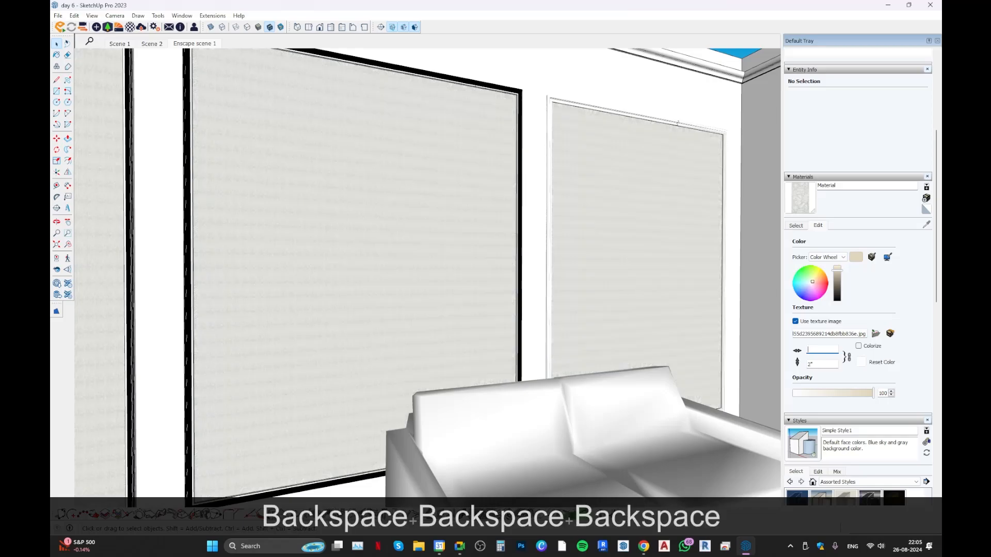
pyautogui.write("10'")
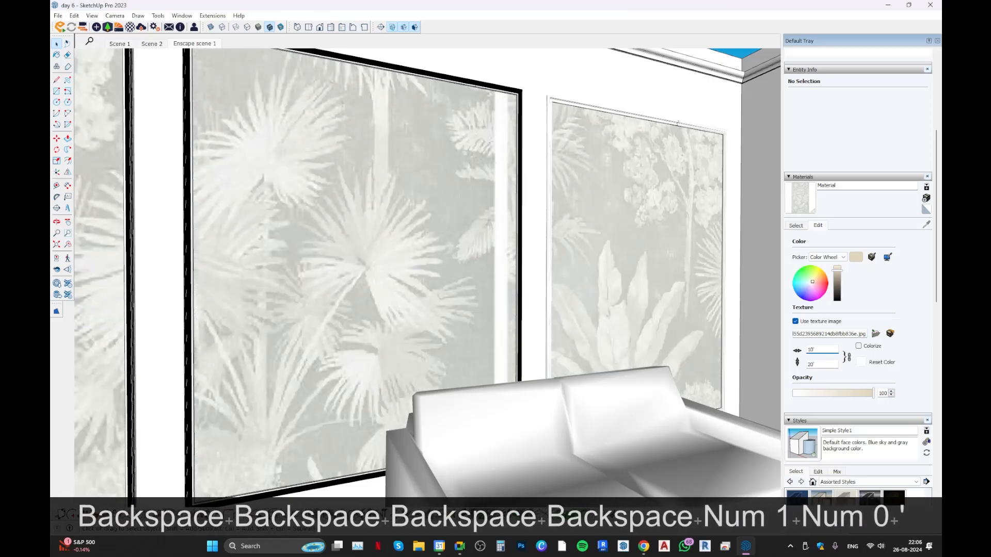
# Set the wallpaper texture's width to 7', keeping the aspect ratio locked
pyautogui.press('BackSpace')
pyautogui.press('BackSpace')
pyautogui.press('BackSpace')
pyautogui.press('BackSpace')
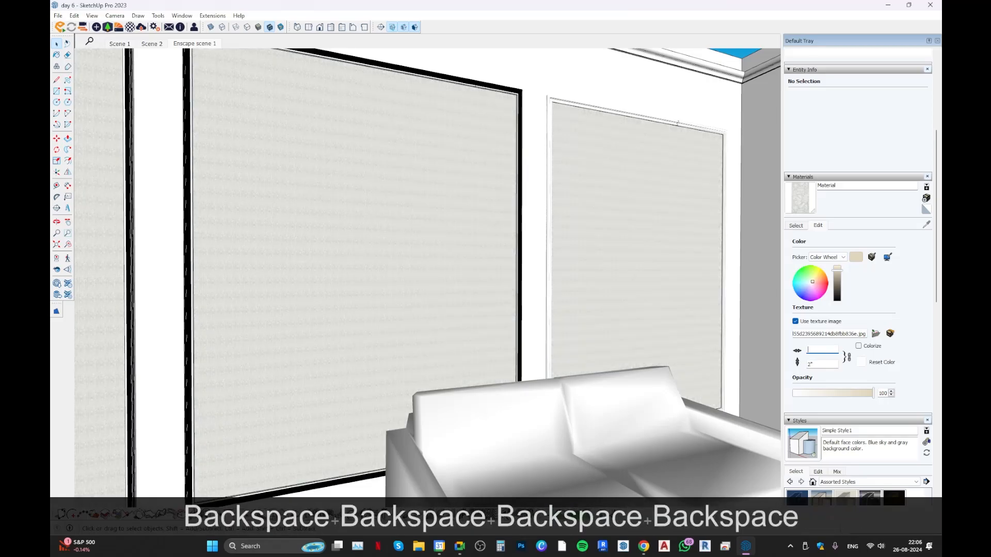
pyautogui.write("7'")
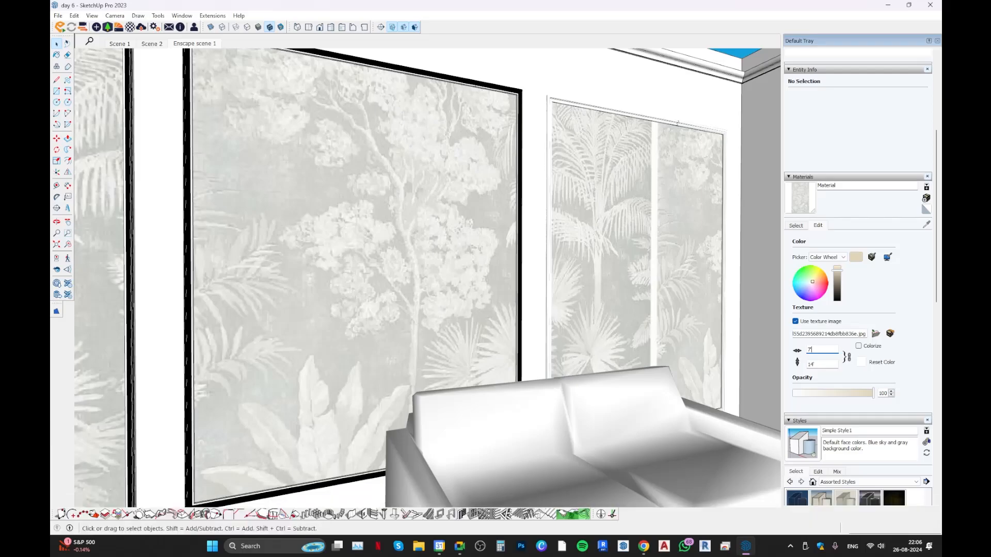
# Try a darker color on the wallpaper material, and reset the color to that of the texture image
pyautogui.click(862, 350)
pyautogui.click(863, 350)
pyautogui.moveTo(471, 165); pyautogui.dragTo(500, 161, button='middle')
pyautogui.click(837, 276)
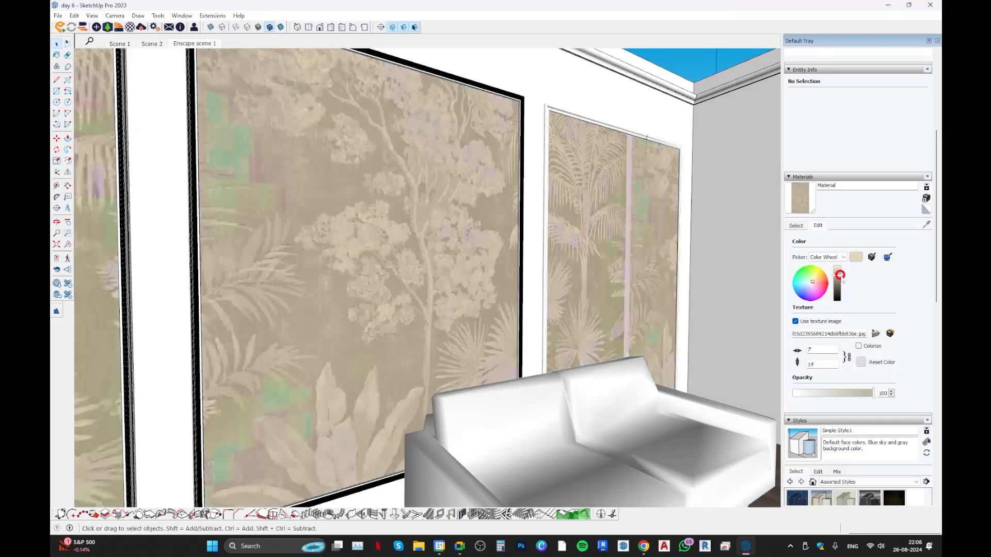
pyautogui.click(860, 362)
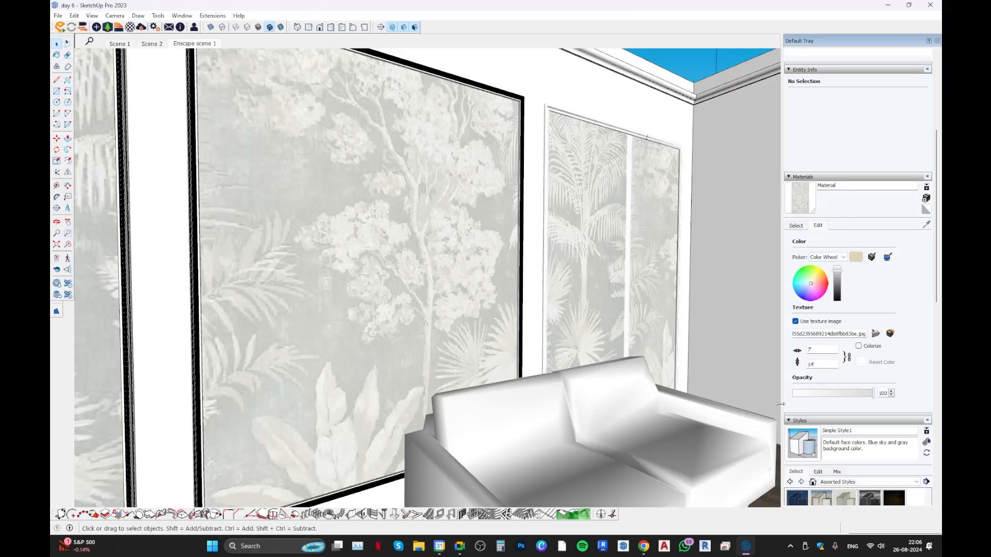
# Lower the wallpaper material's opacity to 53 and look closely at the wall panels
pyautogui.moveTo(873, 393); pyautogui.dragTo(843, 395)
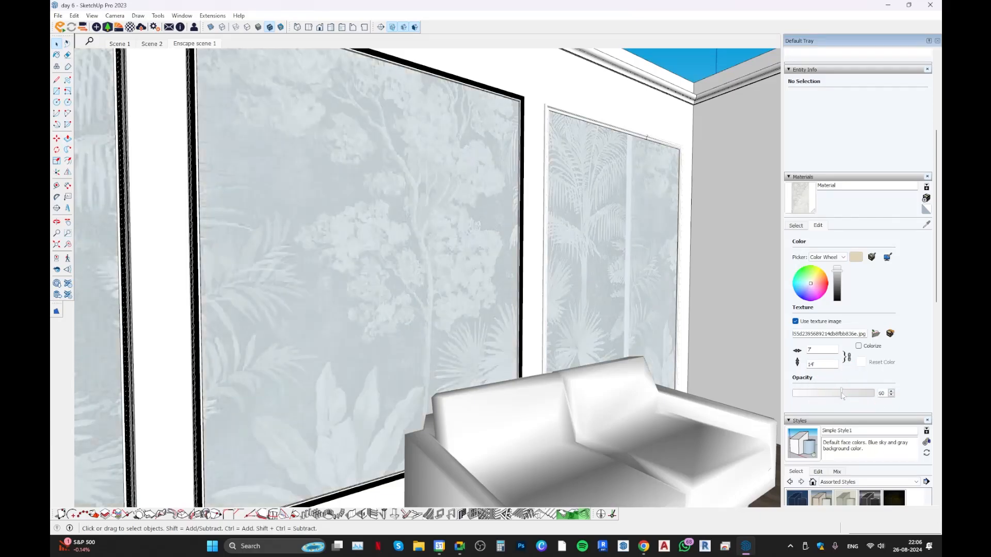
pyautogui.click(832, 391)
pyautogui.moveTo(470, 260); pyautogui.dragTo(386, 273, button='middle')
pyautogui.scroll(2, 346, 271)
pyautogui.scroll(1, 392, 269)
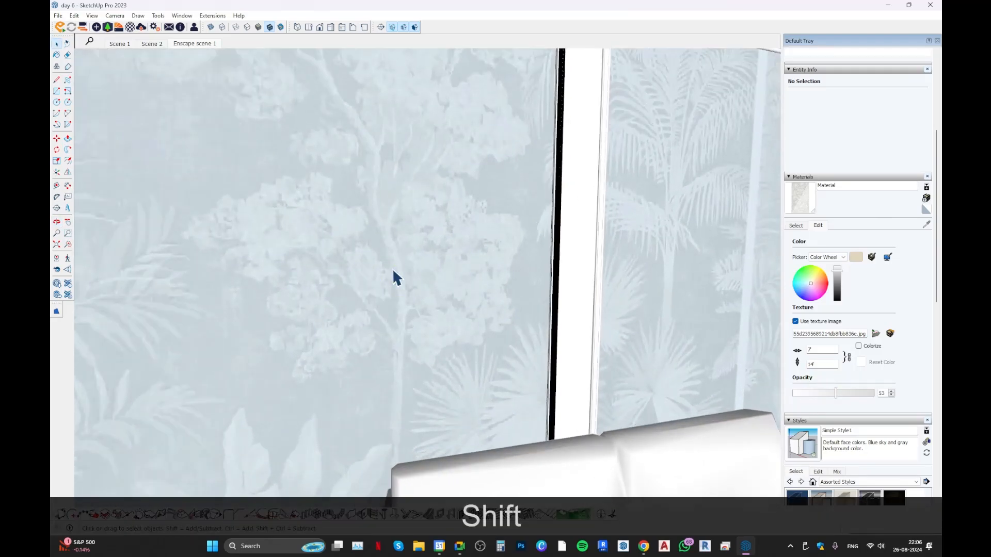
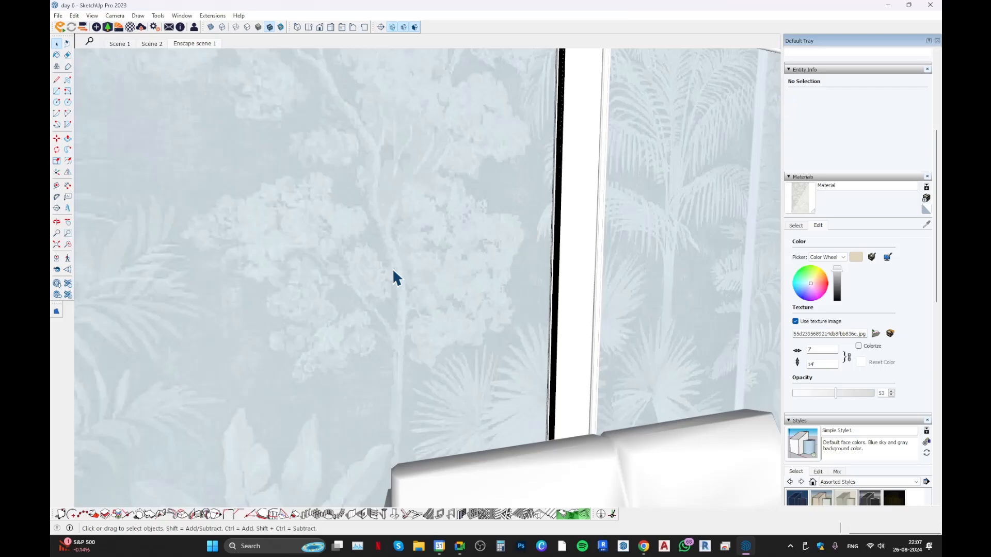
# Inspect the semi-transparent panels from the side and restore the wallpaper material's opacity to 100
pyautogui.moveTo(590, 230); pyautogui.dragTo(639, 181, button='middle')
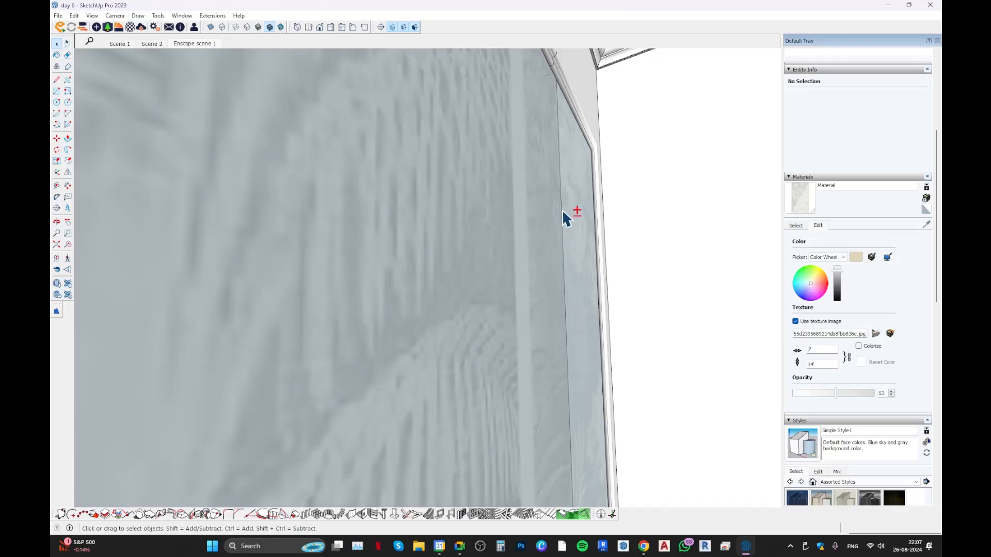
pyautogui.moveTo(562, 208); pyautogui.dragTo(558, 185, button='middle')
pyautogui.moveTo(531, 155); pyautogui.dragTo(460, 191, button='middle')
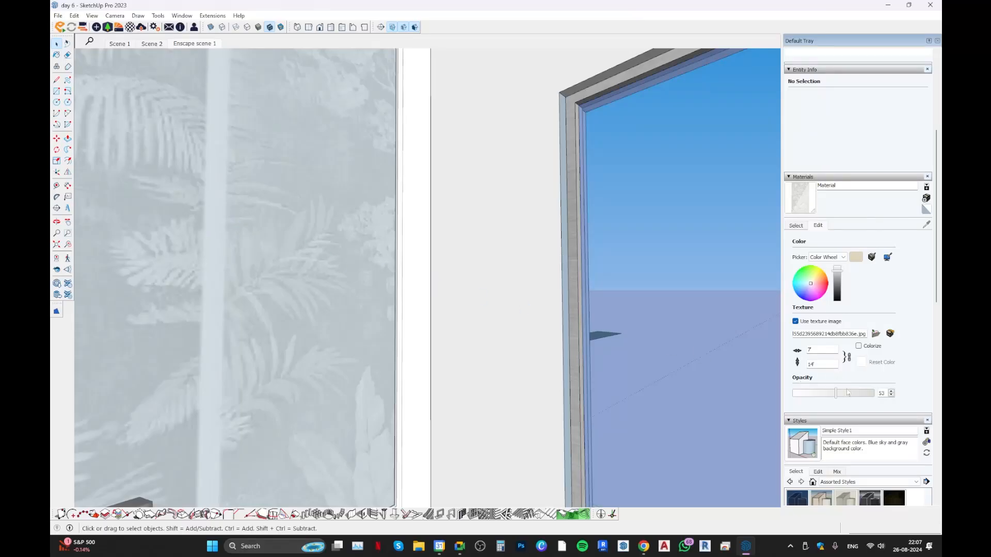
pyautogui.moveTo(847, 393); pyautogui.dragTo(882, 392)
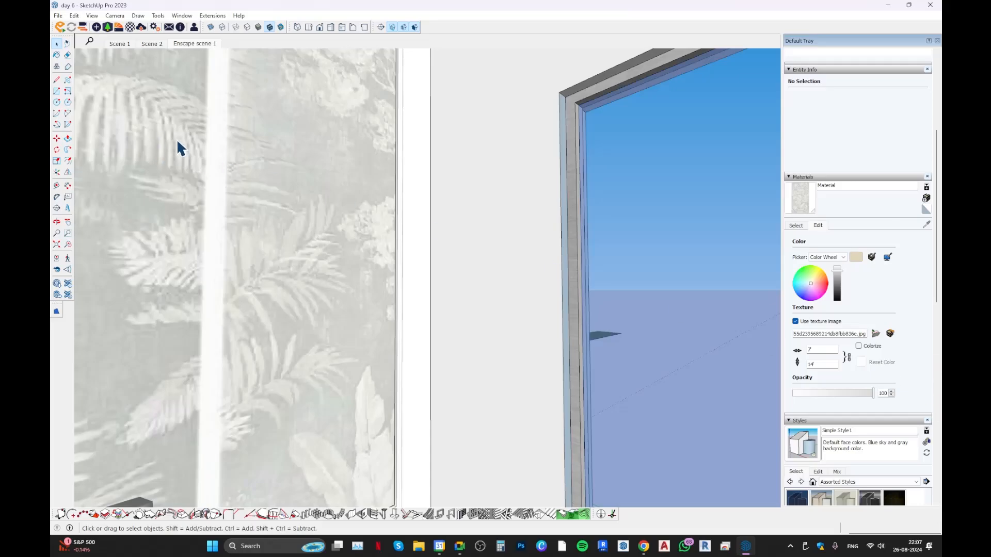
pyautogui.moveTo(449, 230); pyautogui.dragTo(513, 175, button='middle')
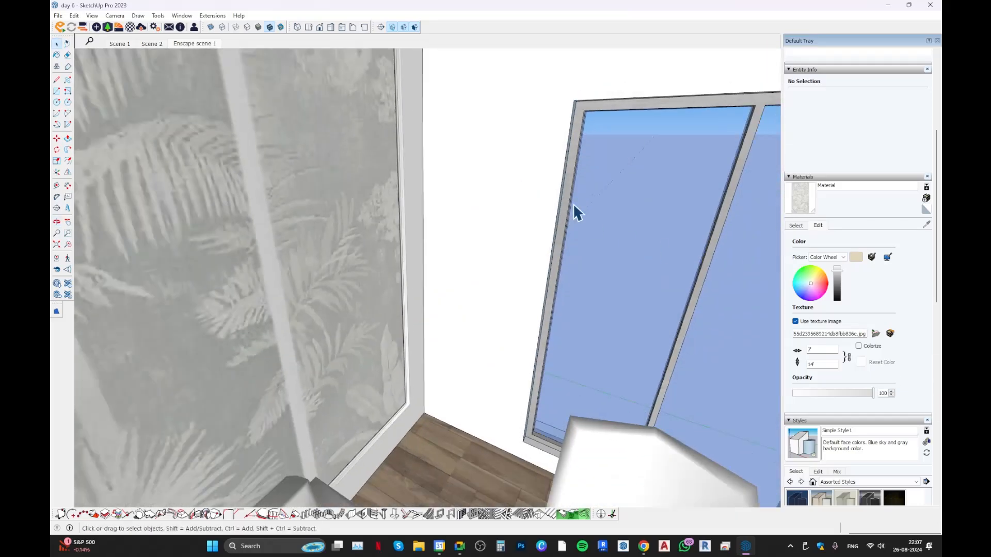
pyautogui.keyDown('shift'); pyautogui.moveTo(573, 203); pyautogui.dragTo(453, 126, button='middle'); pyautogui.keyUp('shift')
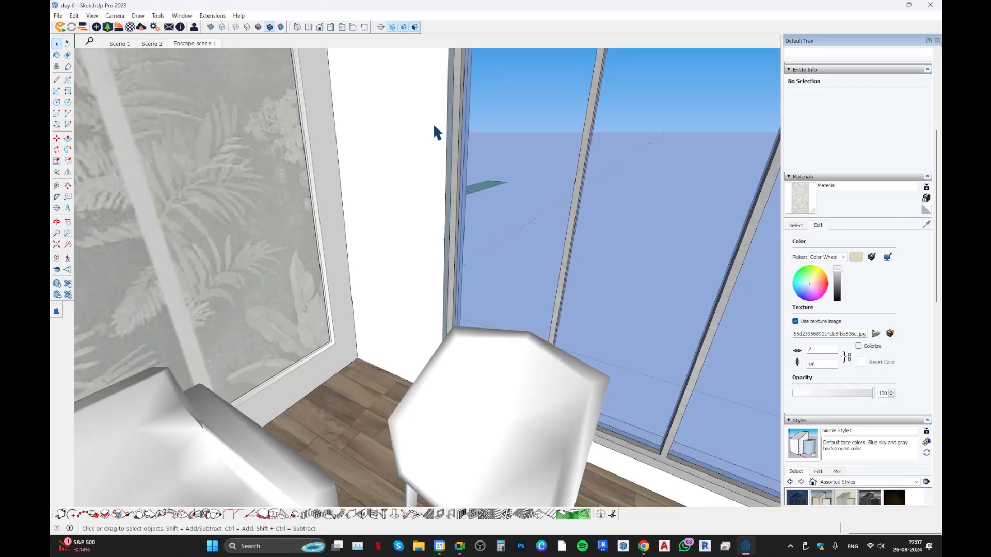
pyautogui.moveTo(434, 126); pyautogui.dragTo(531, 184, button='middle')
pyautogui.moveTo(438, 168); pyautogui.dragTo(376, 156, button='middle')
pyautogui.rightClick(376, 149)
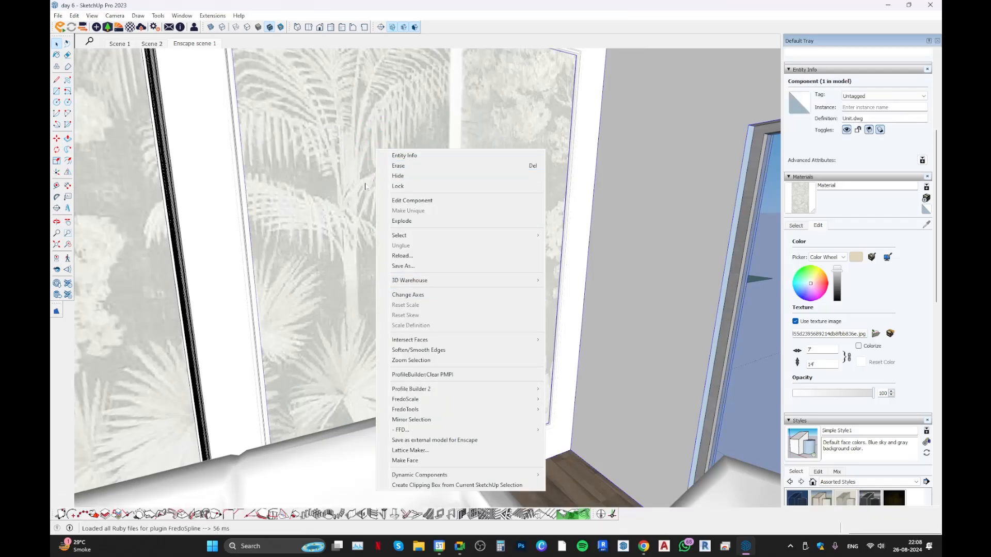
pyautogui.moveTo(358, 166); pyautogui.dragTo(456, 183, button='middle')
pyautogui.scroll(-1, 454, 183)
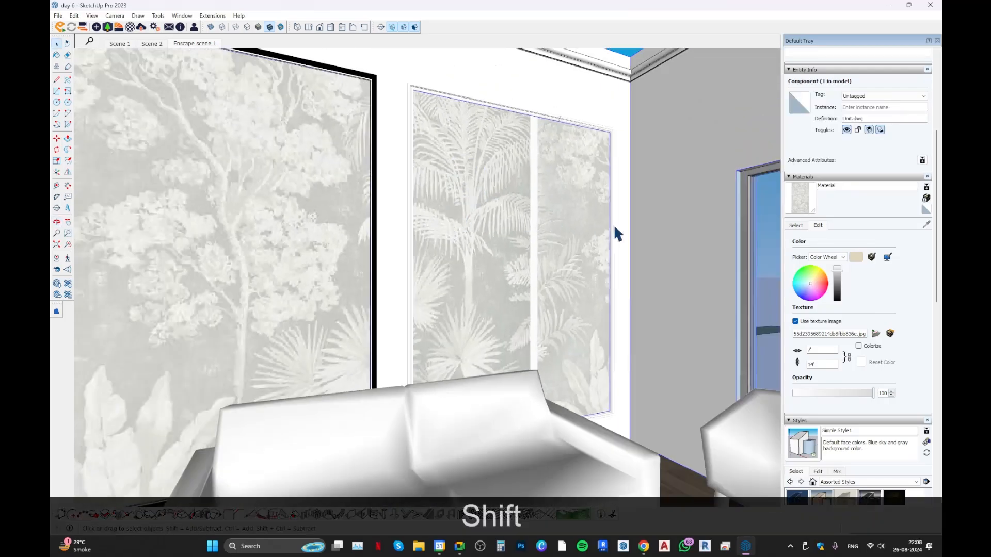
pyautogui.keyDown('shift'); pyautogui.moveTo(509, 228); pyautogui.dragTo(728, 226, button='middle'); pyautogui.keyUp('shift')
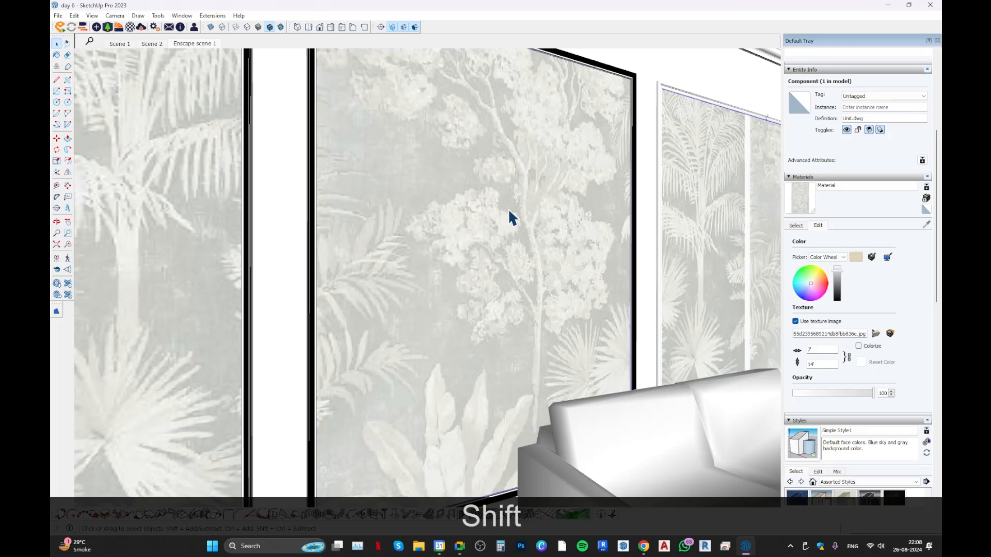
pyautogui.rightClick(508, 212)
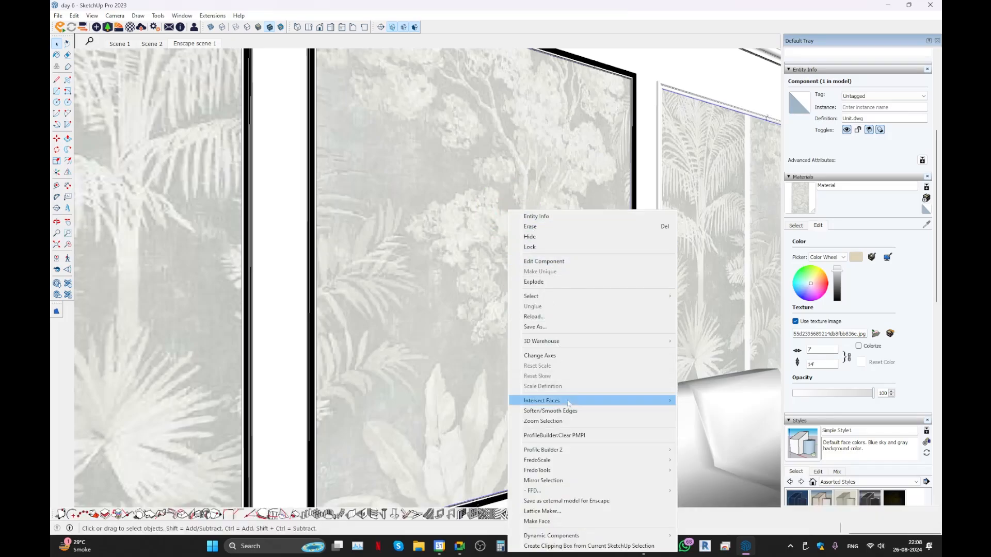
pyautogui.middleClick(432, 221)
pyautogui.keyDown('shift'); pyautogui.moveTo(420, 248); pyautogui.dragTo(328, 346, button='middle'); pyautogui.keyUp('shift')
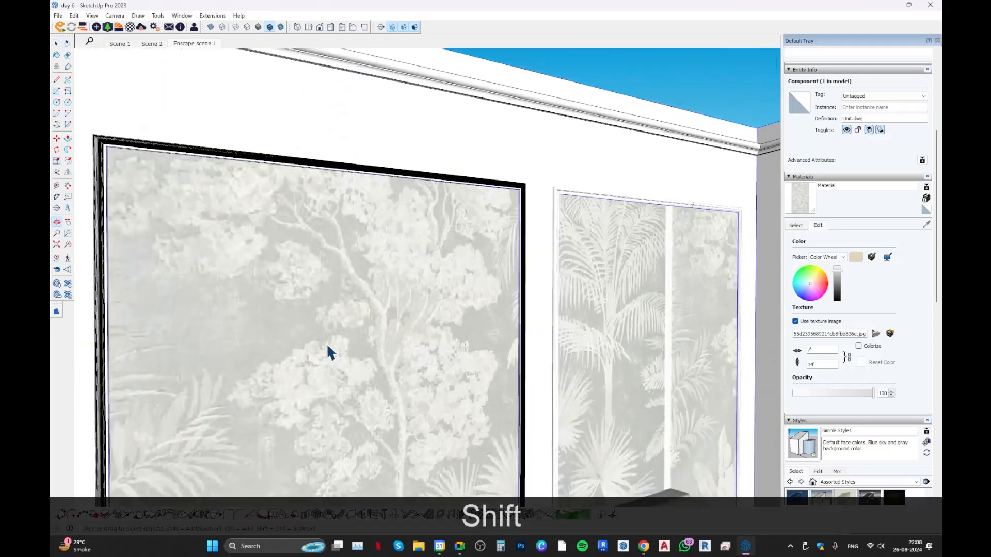
# Open the Unit.dwg component for editing and select the wallpaper face of the panel nearest the room corner
pyautogui.scroll(-3, 327, 345)
pyautogui.moveTo(382, 318); pyautogui.dragTo(288, 321, button='middle')
pyautogui.scroll(-5, 288, 321)
pyautogui.moveTo(417, 168); pyautogui.dragTo(557, 194, button='middle')
pyautogui.scroll(5, 385, 327)
pyautogui.doubleClick(408, 286)
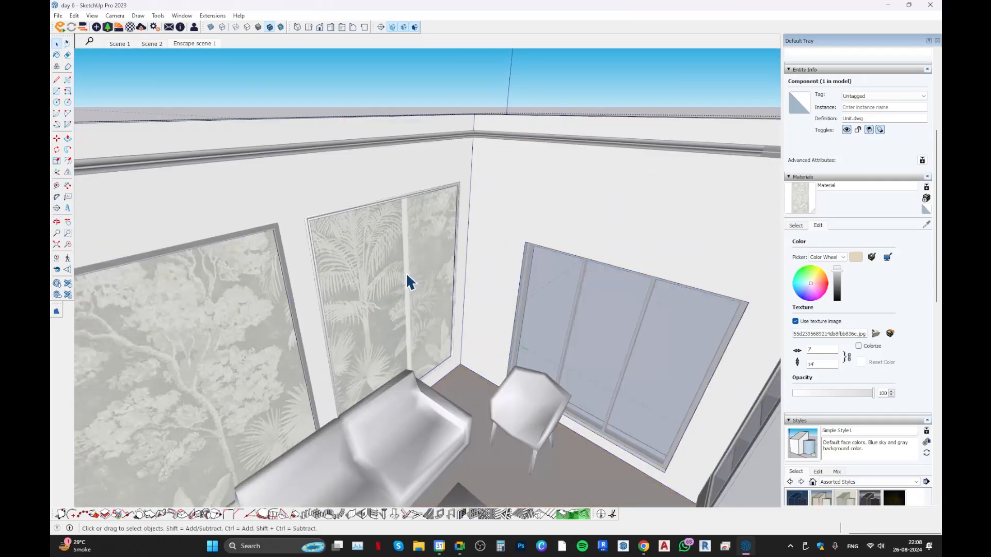
pyautogui.click(407, 273)
pyautogui.moveTo(408, 273); pyautogui.dragTo(426, 182, button='middle')
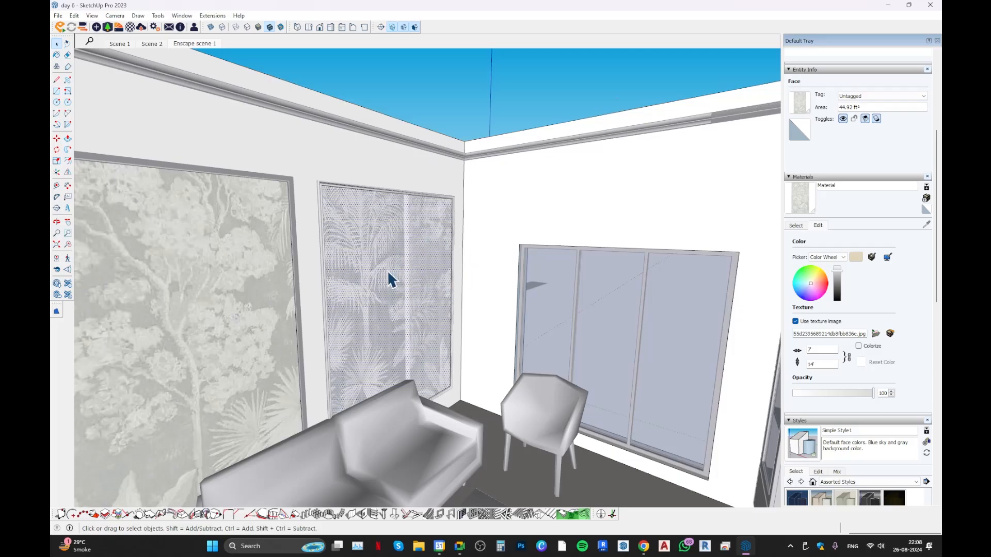
# Start repositioning the wallpaper texture on the corner panel's face
pyautogui.scroll(3, 387, 270)
pyautogui.moveTo(423, 265); pyautogui.dragTo(411, 110, button='middle')
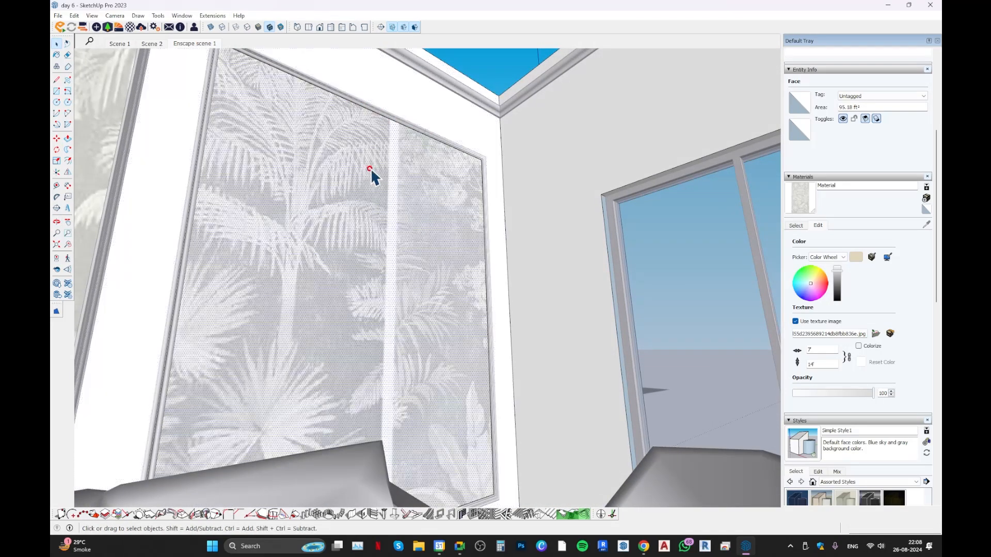
pyautogui.moveTo(371, 172); pyautogui.dragTo(387, 321, button='middle')
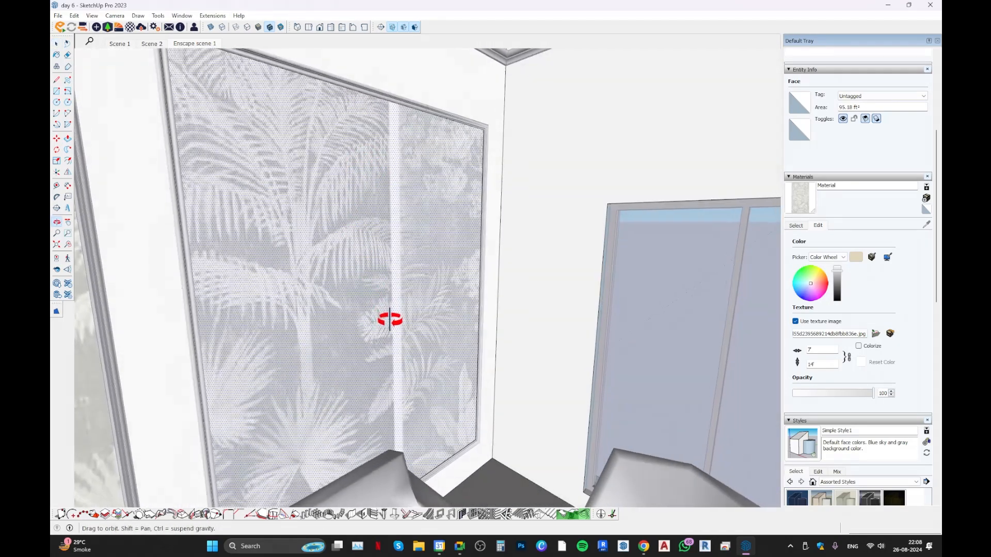
pyautogui.rightClick(339, 196)
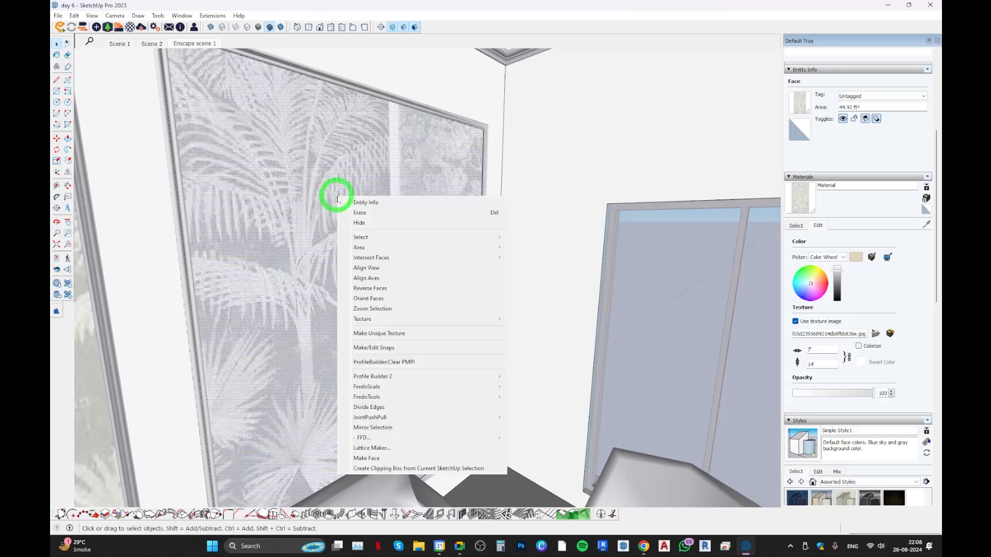
pyautogui.moveTo(440, 323)
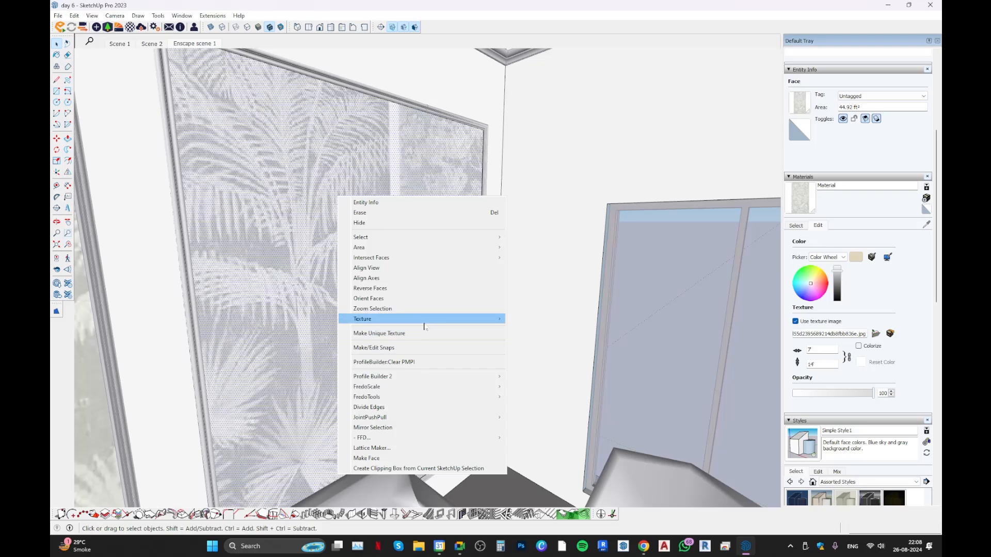
pyautogui.moveTo(425, 326)
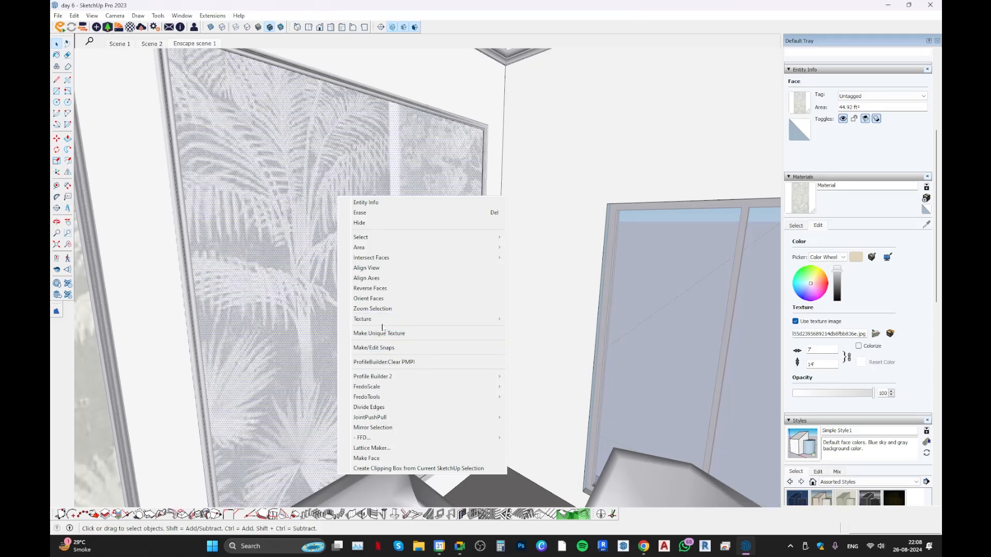
pyautogui.moveTo(458, 319)
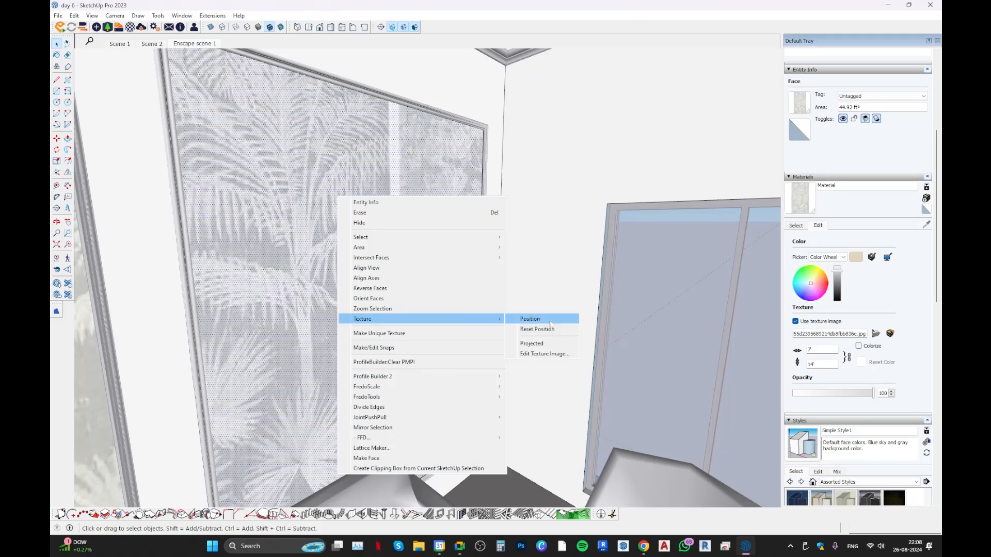
pyautogui.click(544, 353)
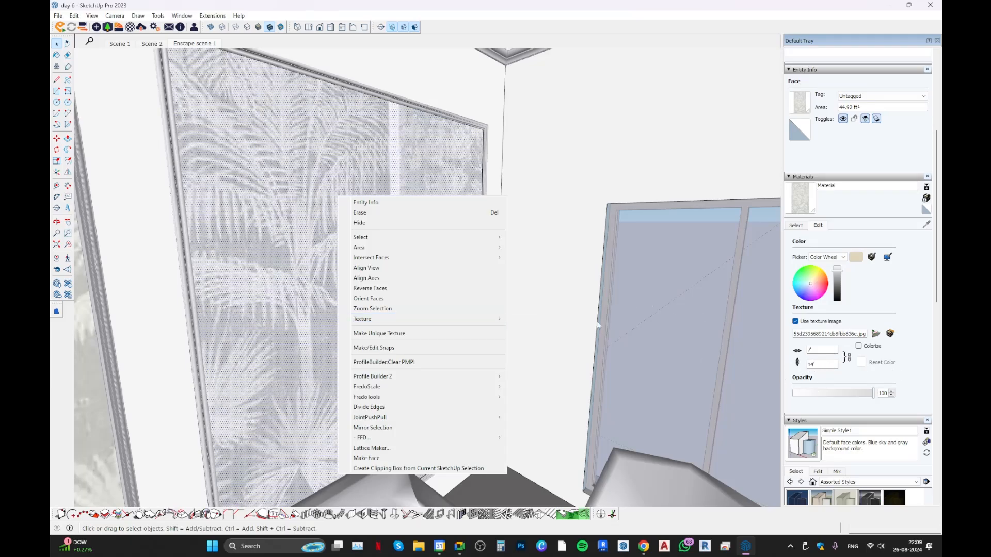
pyautogui.moveTo(499, 319)
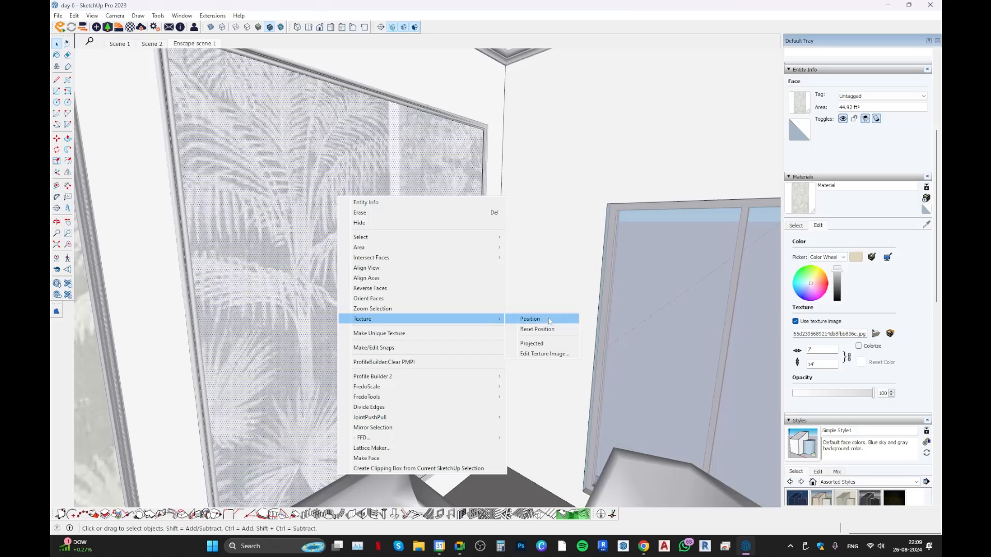
pyautogui.click(530, 319)
pyautogui.moveTo(549, 321); pyautogui.dragTo(411, 195, button='middle')
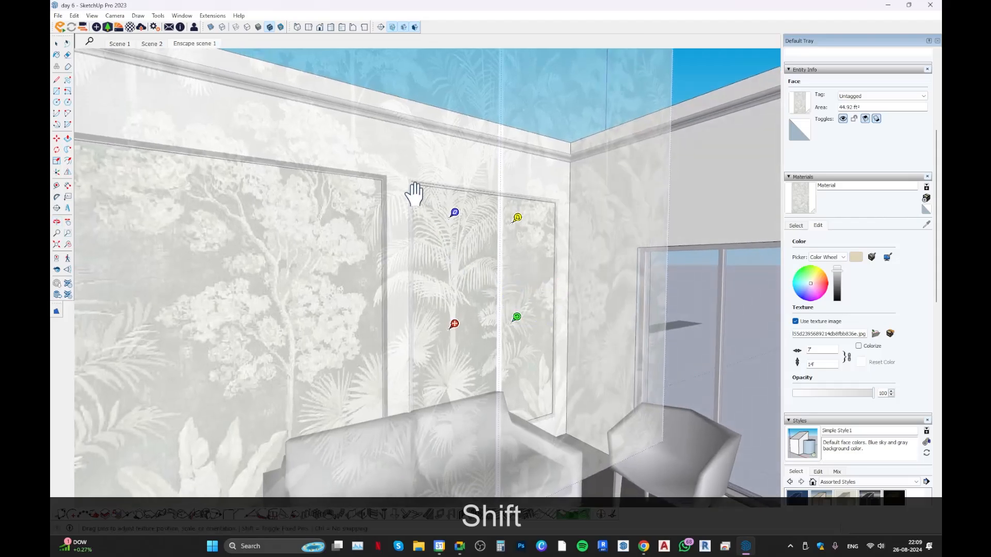
# Try shifting the wallpaper texture across the corner panel, and undo the move
pyautogui.moveTo(469, 255); pyautogui.dragTo(514, 295)
pyautogui.moveTo(514, 295); pyautogui.dragTo(492, 347, button='middle')
pyautogui.press('shift')
pyautogui.scroll(3, 488, 338)
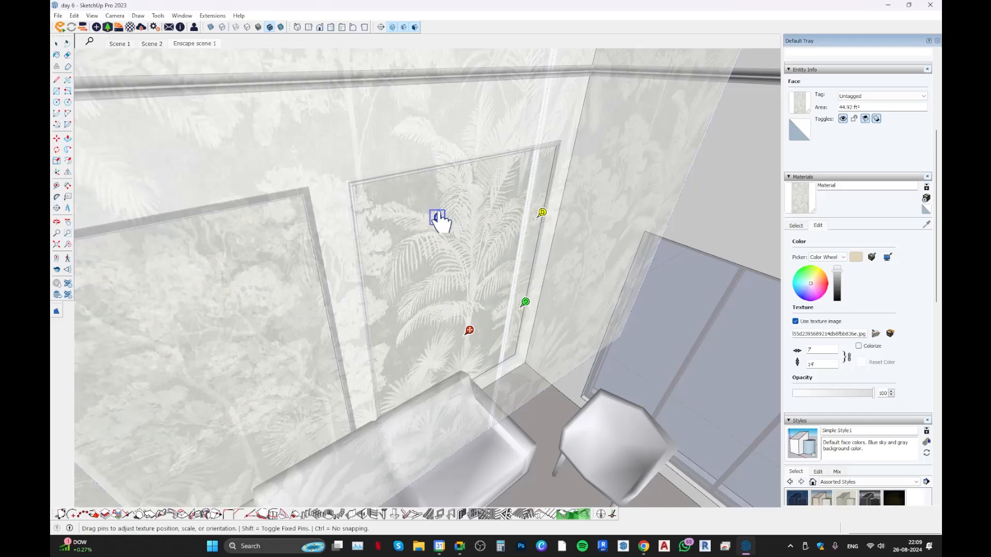
pyautogui.hotkey('ctrl', 'z')
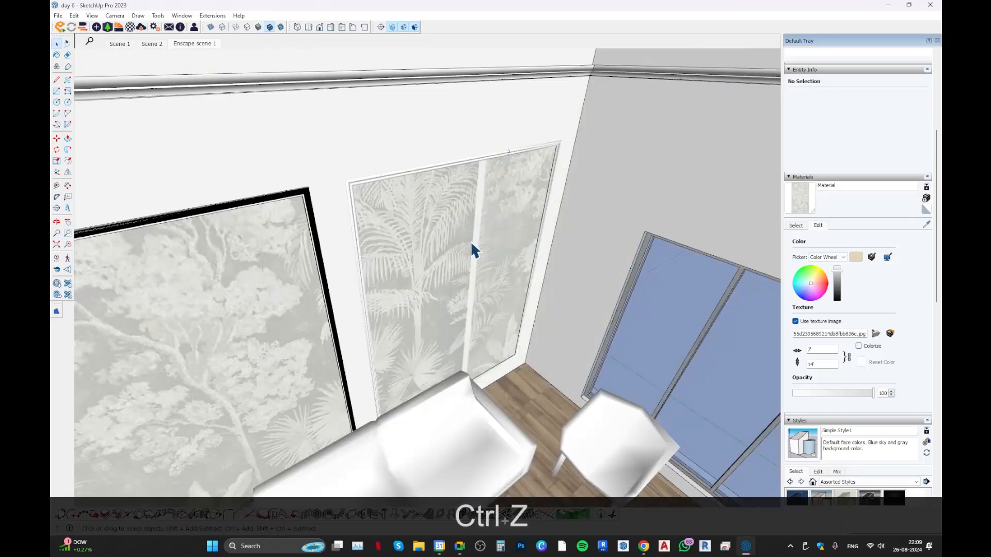
# Reopen the panel component for editing and enter texture positioning on the corner panel's wallpaper face
pyautogui.rightClick(471, 241)
pyautogui.click(451, 230)
pyautogui.doubleClick(459, 216)
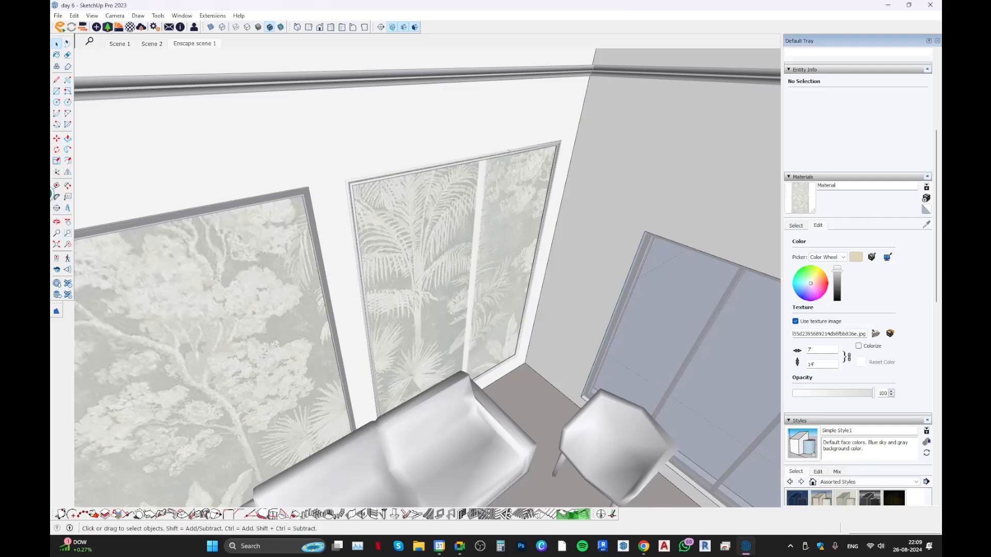
pyautogui.rightClick(407, 259)
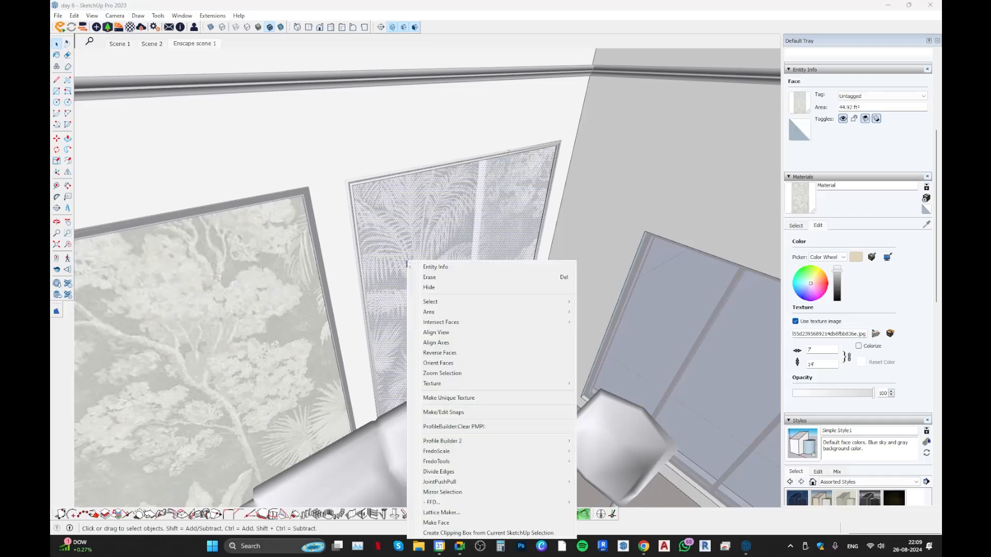
pyautogui.moveTo(542, 383)
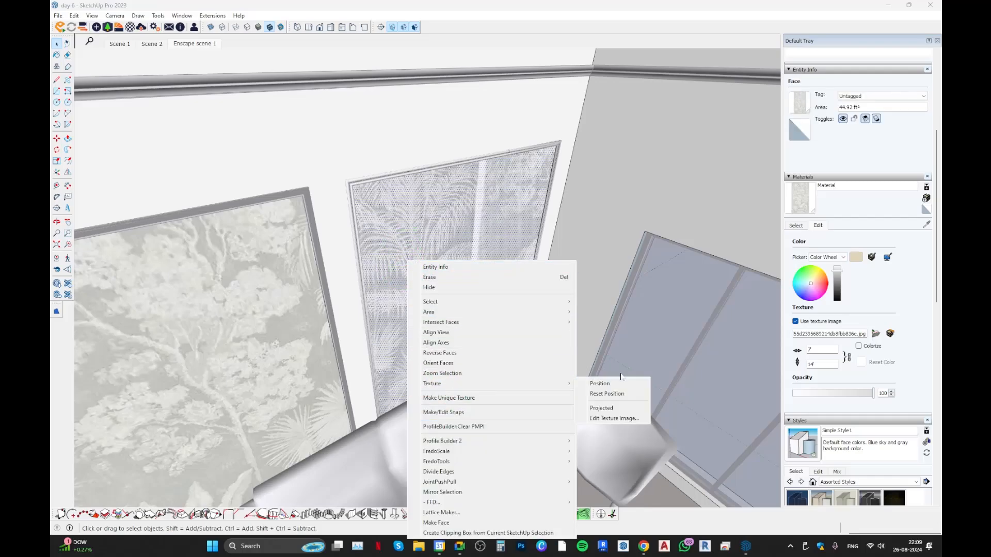
pyautogui.click(583, 383)
pyautogui.rightClick(457, 261)
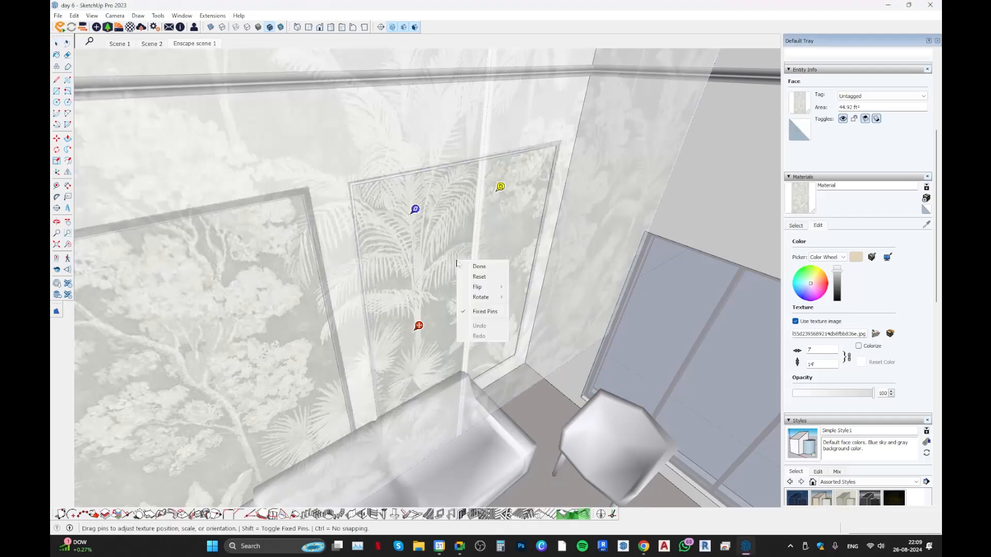
pyautogui.click(437, 233)
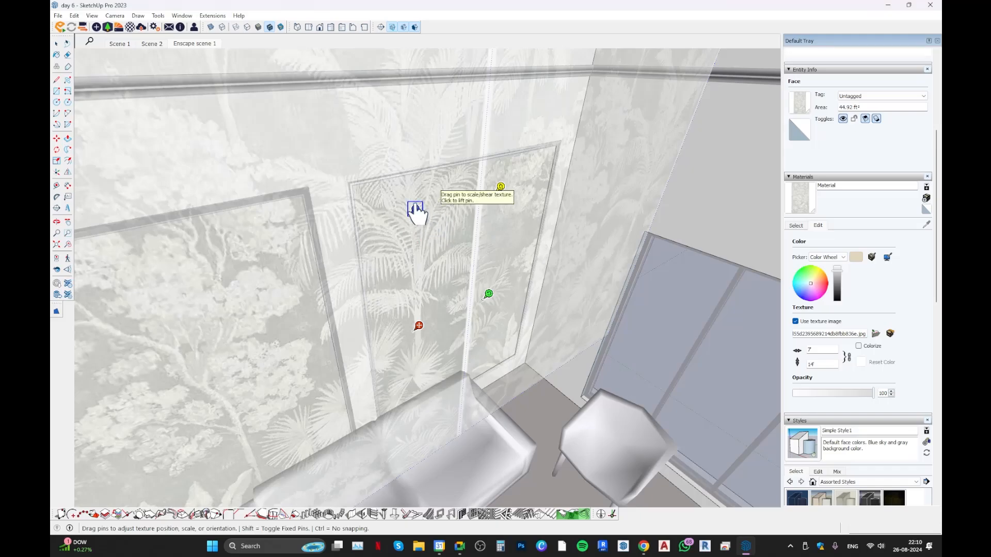
# Compress the corner panel's texture vertically with the scale/shear pin, and move the image so the palm falls inside the frame
pyautogui.moveTo(416, 210); pyautogui.dragTo(419, 274)
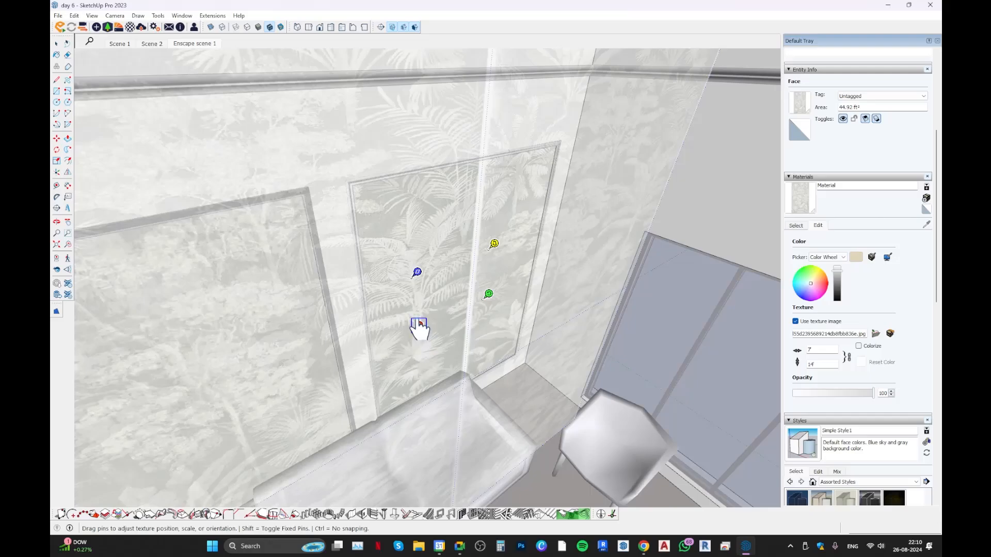
pyautogui.moveTo(419, 326); pyautogui.dragTo(475, 353, button='middle')
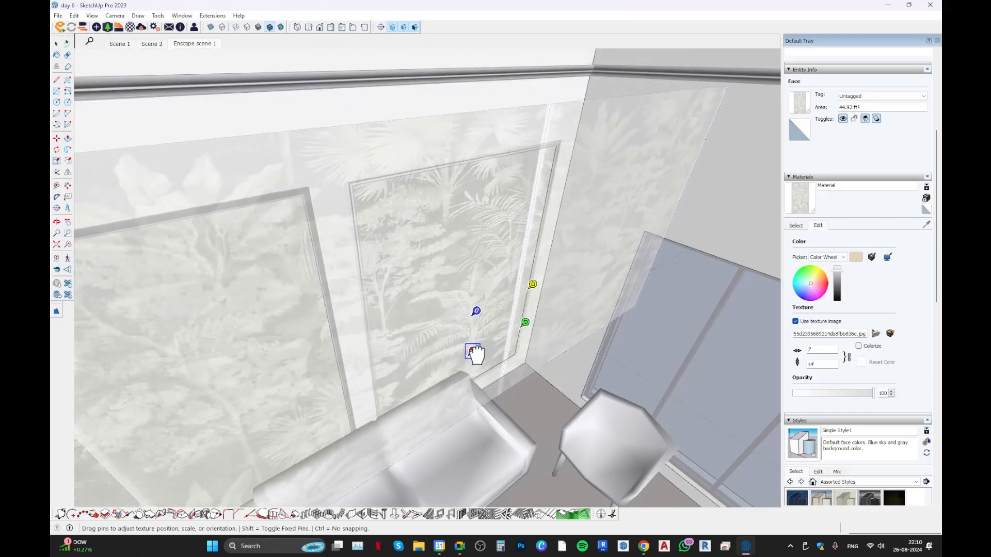
pyautogui.moveTo(474, 353); pyautogui.dragTo(492, 348)
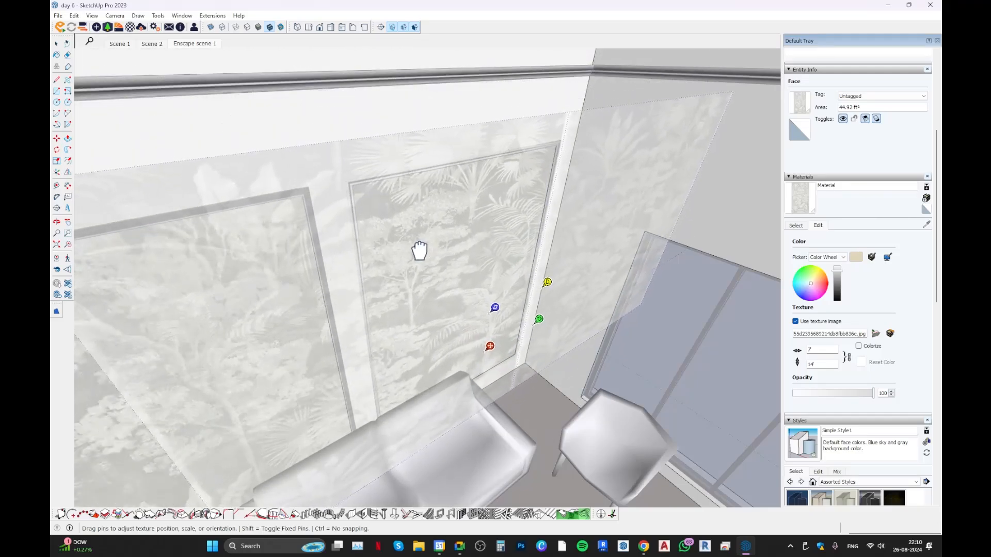
pyautogui.moveTo(419, 251); pyautogui.dragTo(247, 237)
pyautogui.moveTo(402, 369)
pyautogui.mouseDown()
pyautogui.moveTo(438, 345)
pyautogui.moveTo(389, 358)
pyautogui.moveTo(381, 408)
pyautogui.moveTo(442, 310)
pyautogui.moveTo(478, 300)
pyautogui.moveTo(508, 311)
pyautogui.mouseUp()
pyautogui.moveTo(520, 337); pyautogui.dragTo(431, 289, button='middle')
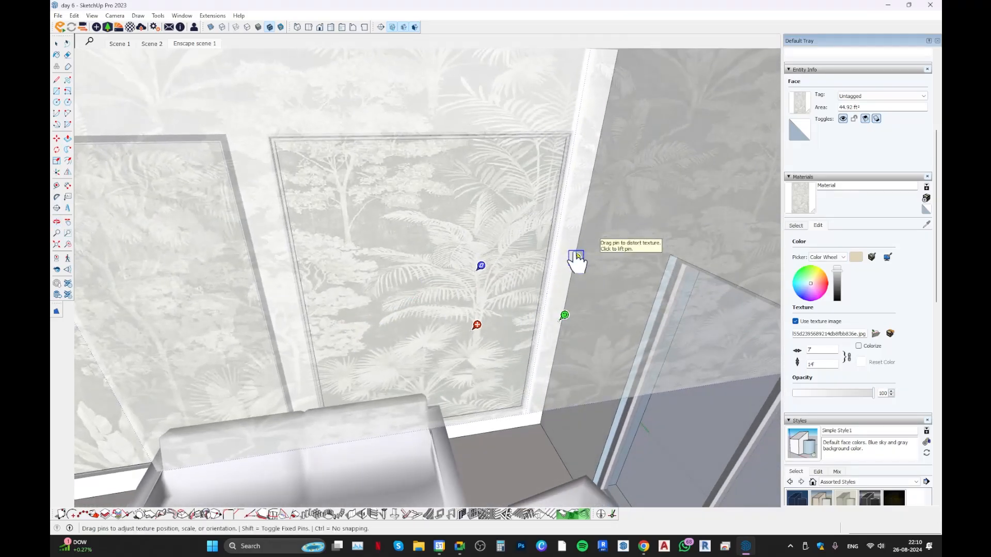
# Try the distort pin and the green pin on the corner panel's texture with slight adjustments
pyautogui.moveTo(576, 256)
pyautogui.mouseDown()
pyautogui.moveTo(581, 229)
pyautogui.moveTo(588, 266)
pyautogui.moveTo(572, 277)
pyautogui.moveTo(537, 284)
pyautogui.moveTo(491, 262)
pyautogui.moveTo(526, 244)
pyautogui.moveTo(574, 258)
pyautogui.mouseUp()
pyautogui.scroll(3, 568, 258)
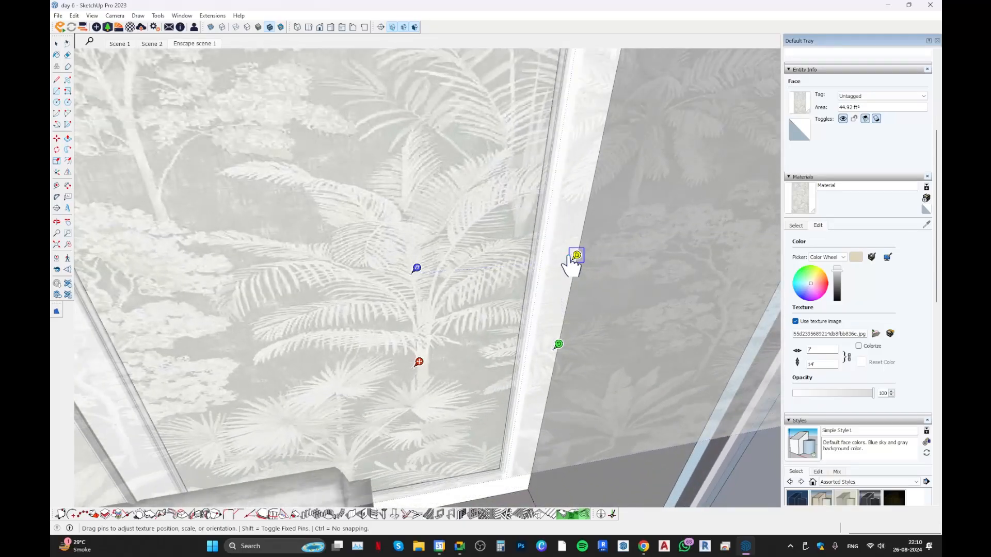
pyautogui.moveTo(567, 264); pyautogui.dragTo(539, 334, button='middle')
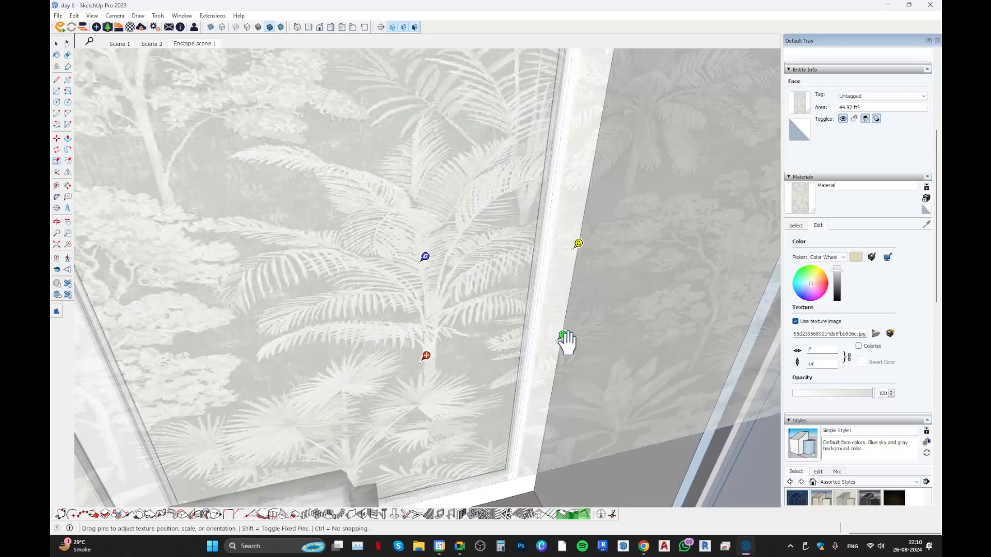
pyautogui.moveTo(561, 335)
pyautogui.mouseDown()
pyautogui.moveTo(559, 301)
pyautogui.moveTo(484, 234)
pyautogui.moveTo(376, 221)
pyautogui.moveTo(298, 257)
pyautogui.moveTo(501, 241)
pyautogui.moveTo(548, 265)
pyautogui.moveTo(571, 299)
pyautogui.moveTo(561, 340)
pyautogui.moveTo(570, 334)
pyautogui.moveTo(561, 336)
pyautogui.mouseUp()
# Fine-tune the position of the tree and palm motif within the corner panel's frame and finish the texture positioning
pyautogui.scroll(-5, 521, 310)
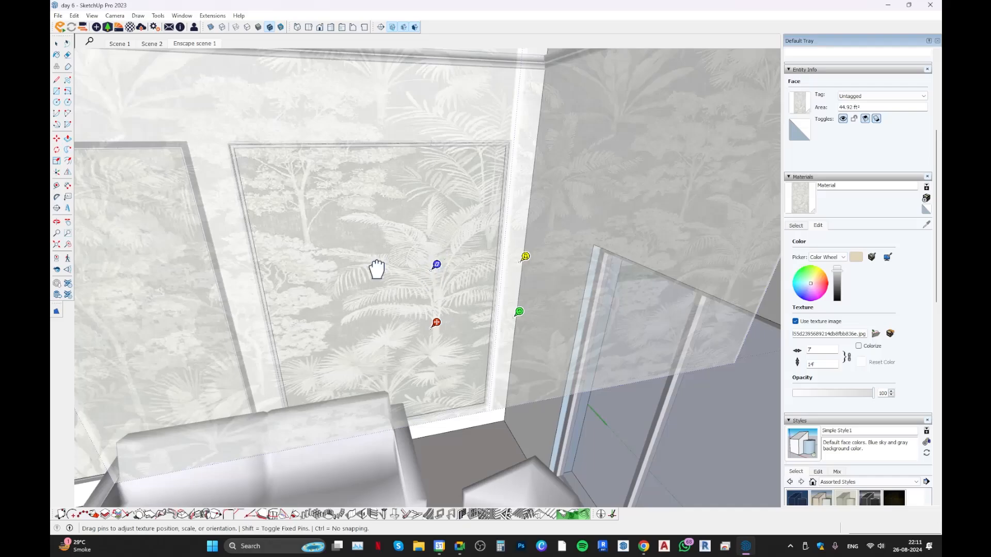
pyautogui.moveTo(377, 269); pyautogui.dragTo(429, 251)
pyautogui.moveTo(372, 263)
pyautogui.mouseDown()
pyautogui.moveTo(384, 271)
pyautogui.moveTo(373, 265)
pyautogui.mouseUp()
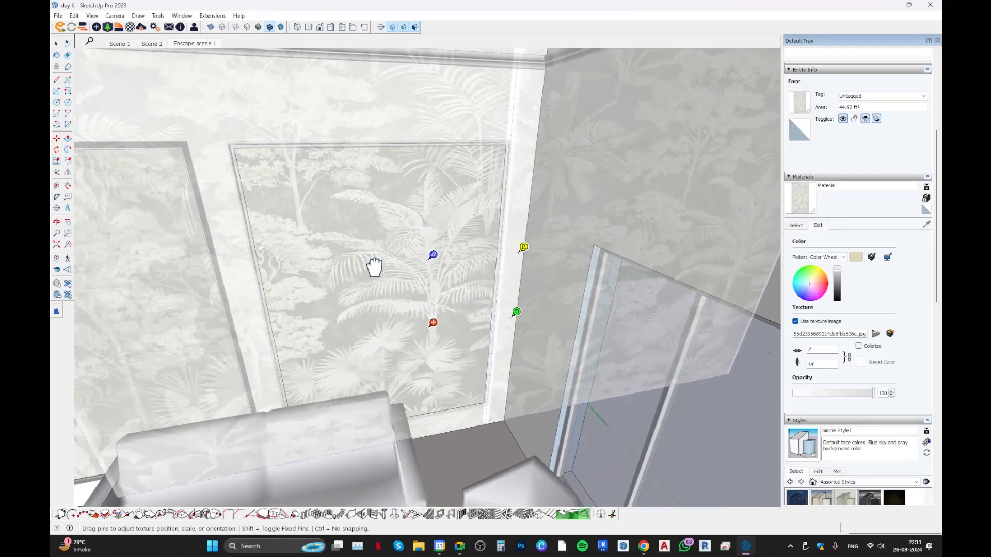
pyautogui.click(480, 447)
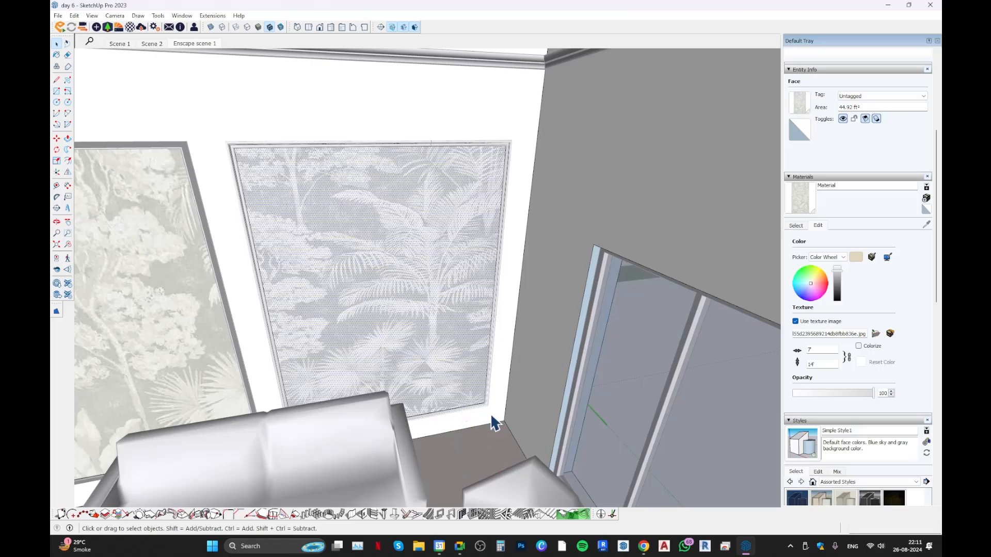
# Reopen texture positioning on the corner panel, examine the pins and image placement from other angles, and close it
pyautogui.rightClick(378, 261)
pyautogui.moveTo(408, 386)
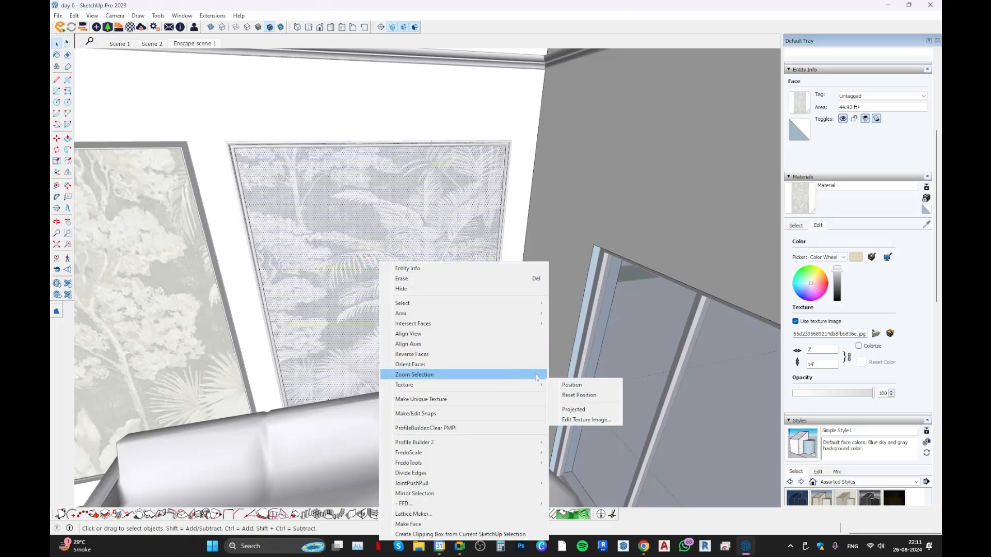
pyautogui.click(568, 385)
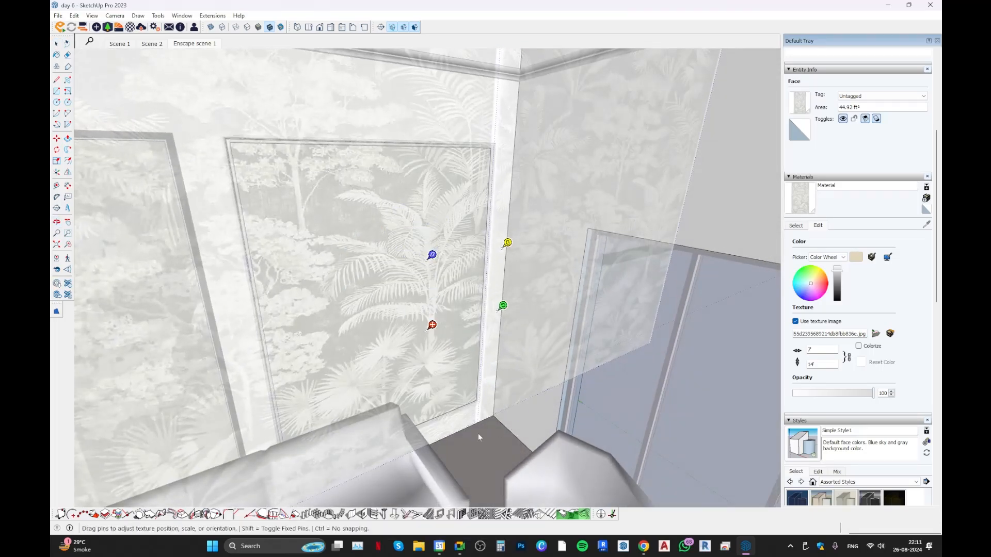
pyautogui.moveTo(403, 272); pyautogui.dragTo(475, 290, button='middle')
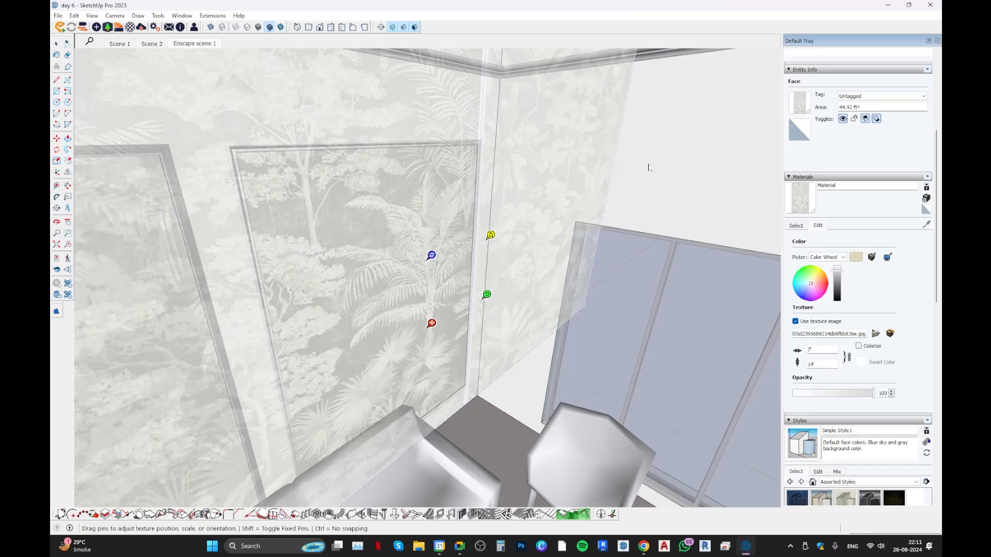
pyautogui.moveTo(648, 168); pyautogui.dragTo(387, 136, button='middle')
pyautogui.keyDown('shift'); pyautogui.moveTo(455, 246); pyautogui.dragTo(521, 236, button='middle'); pyautogui.keyUp('shift')
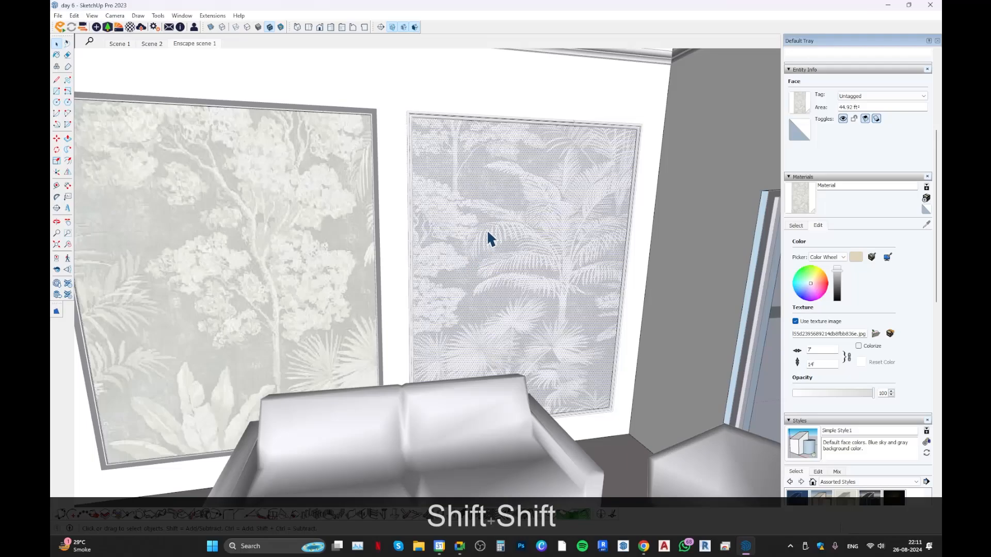
# Sample the adjusted wallpaper from the corner panel and paint it onto the adjacent middle panel
pyautogui.moveTo(304, 222)
pyautogui.mouseDown(button='middle')
pyautogui.moveTo(332, 197)
pyautogui.moveTo(371, 215)
pyautogui.mouseUp(button='middle')
pyautogui.press('b')
pyautogui.press('alt')
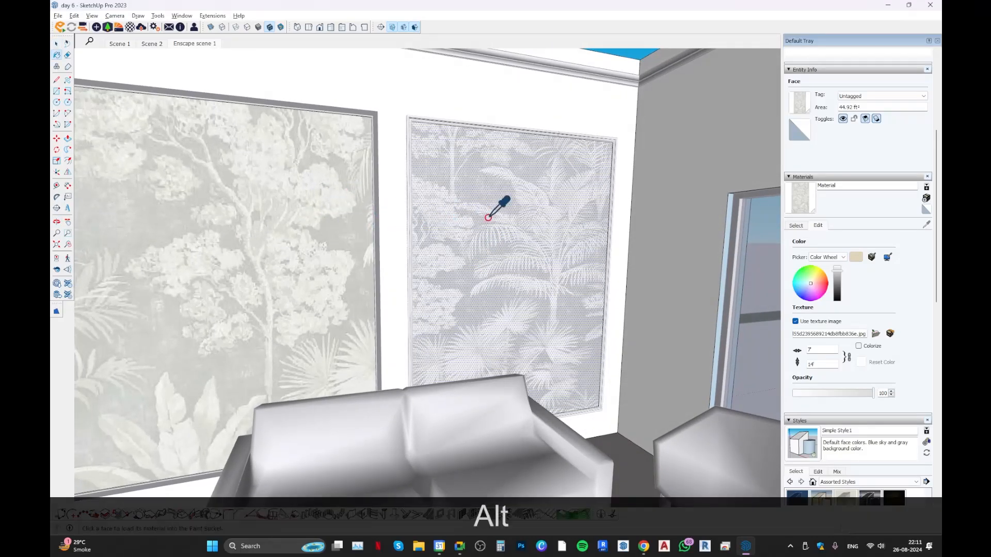
pyautogui.keyDown('alt'); pyautogui.click(488, 217); pyautogui.keyUp('alt')
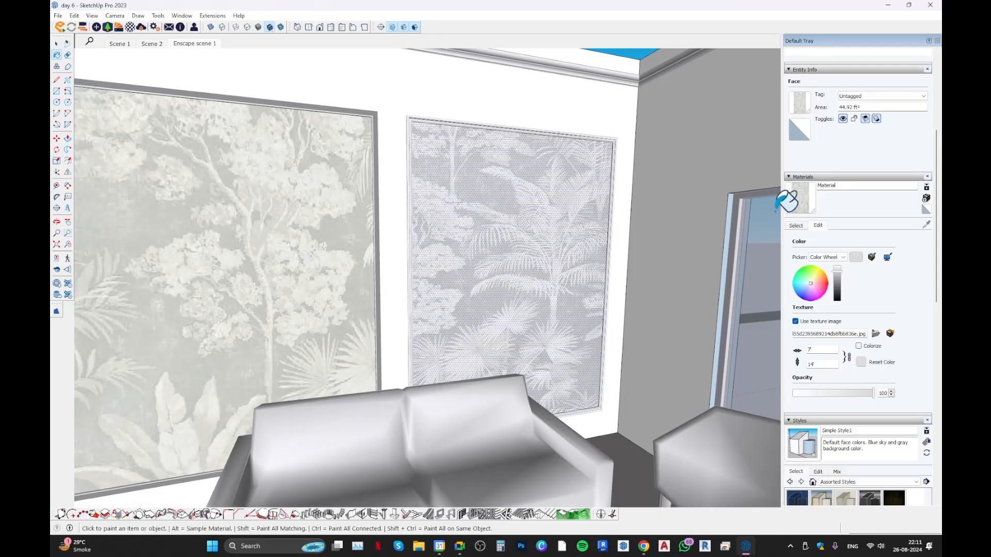
pyautogui.press('alt')
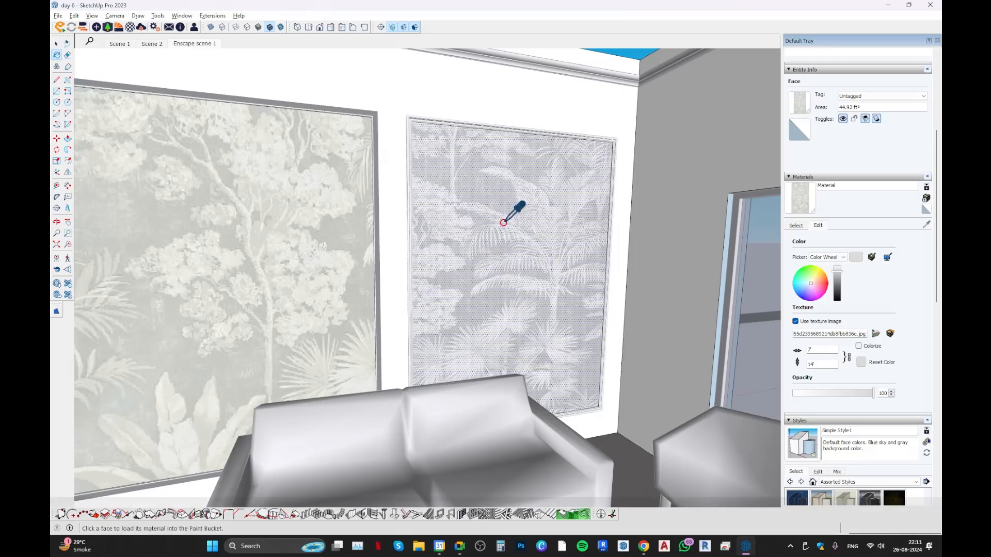
pyautogui.keyDown('alt'); pyautogui.click(504, 223); pyautogui.keyUp('alt')
pyautogui.click(342, 211)
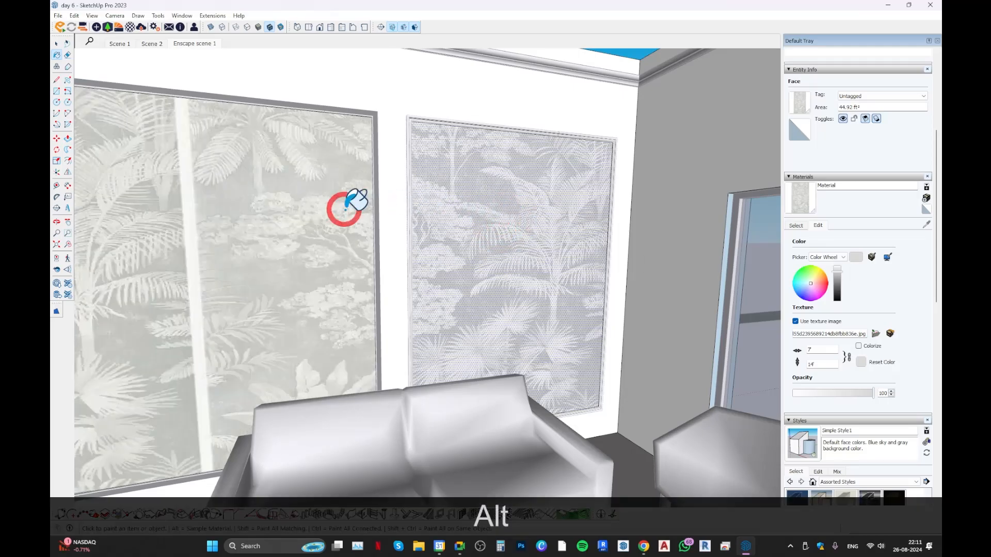
# Paint the sampled wallpaper onto the panel farthest from the room corner
pyautogui.moveTo(311, 199); pyautogui.dragTo(404, 207, button='middle')
pyautogui.keyDown('shift'); pyautogui.moveTo(253, 207); pyautogui.dragTo(442, 214, button='middle'); pyautogui.keyUp('shift')
pyautogui.click(215, 210)
# Reposition the wallpaper texture on the middle panel, shifting the image so the white seam falls outside the frame, and finish the positioning
pyautogui.moveTo(216, 209)
pyautogui.keyDown('shift'); pyautogui.mouseDown(button='middle')
pyautogui.moveTo(387, 207)
pyautogui.moveTo(233, 201)
pyautogui.mouseUp(button='middle'); pyautogui.keyUp('shift')
pyautogui.moveTo(305, 212); pyautogui.dragTo(438, 199, button='middle')
pyautogui.press('space')
pyautogui.click(441, 211)
pyautogui.rightClick(453, 219)
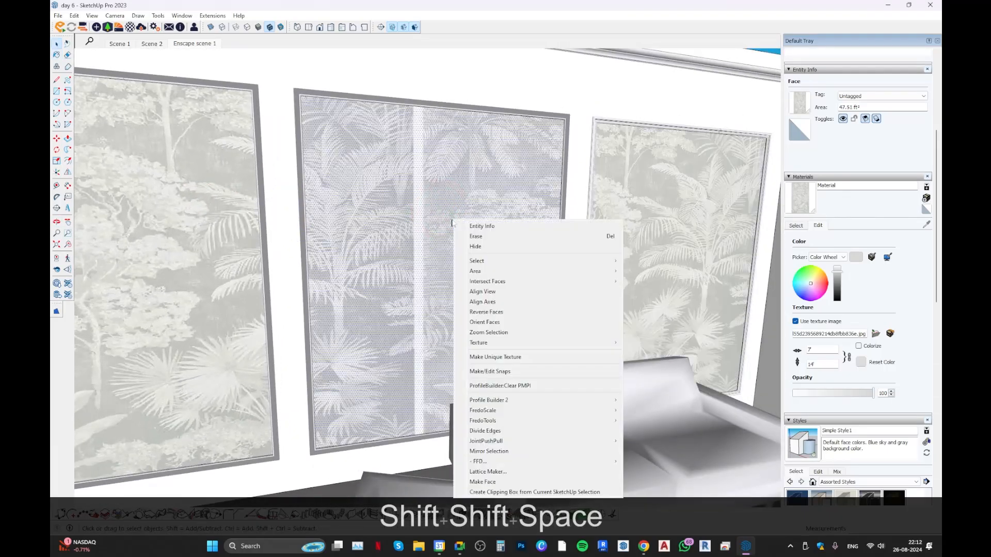
pyautogui.moveTo(610, 345)
pyautogui.click(645, 342)
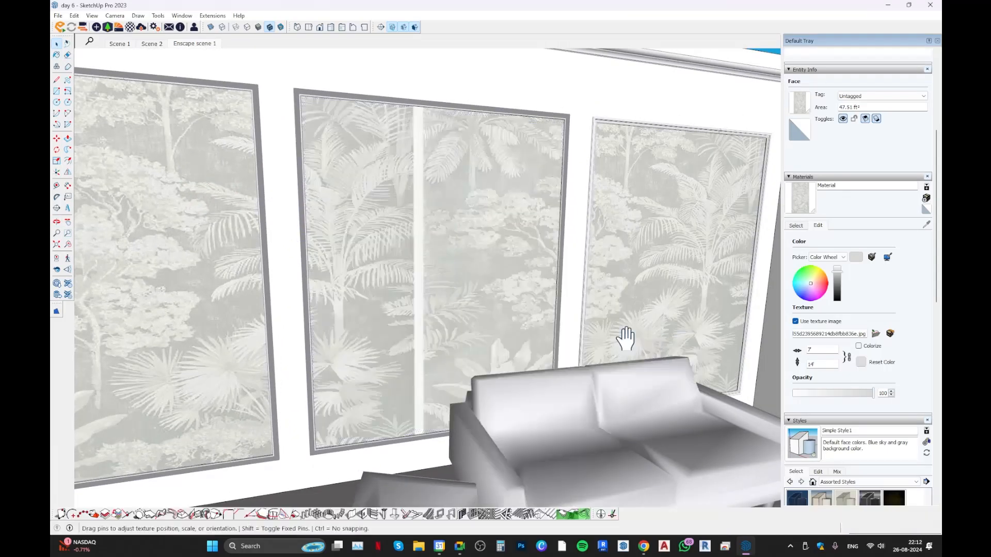
pyautogui.moveTo(626, 335); pyautogui.dragTo(365, 281)
pyautogui.moveTo(479, 322); pyautogui.dragTo(330, 257, button='middle')
pyautogui.scroll(-2, 406, 264)
pyautogui.press('Escape')
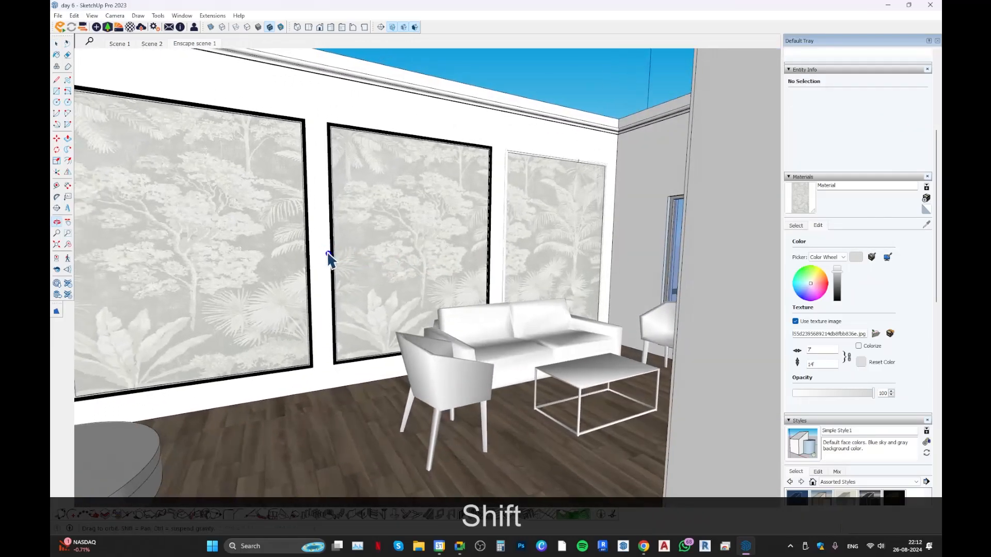
# Reset the wallpaper texture position on the middle panel's face
pyautogui.scroll(2, 364, 243)
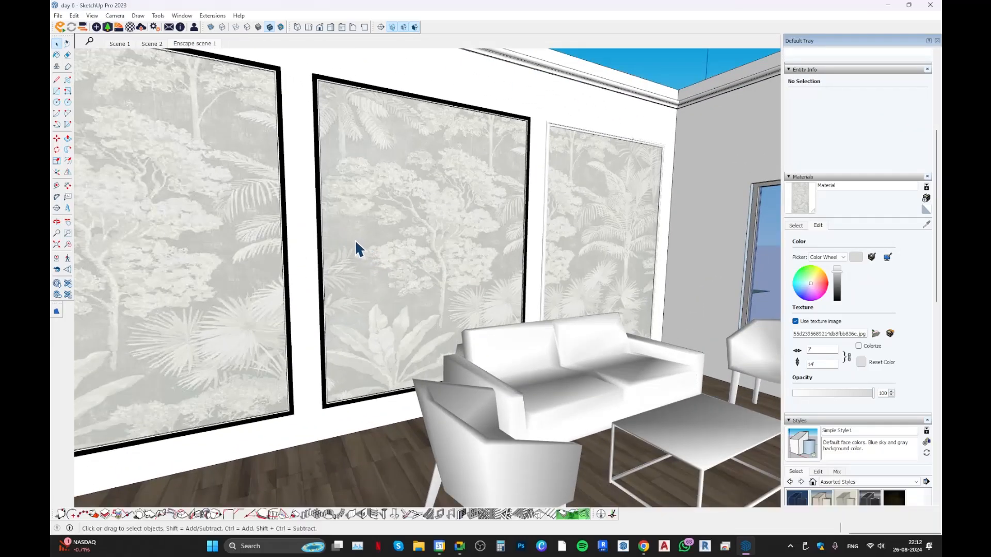
pyautogui.doubleClick(398, 221)
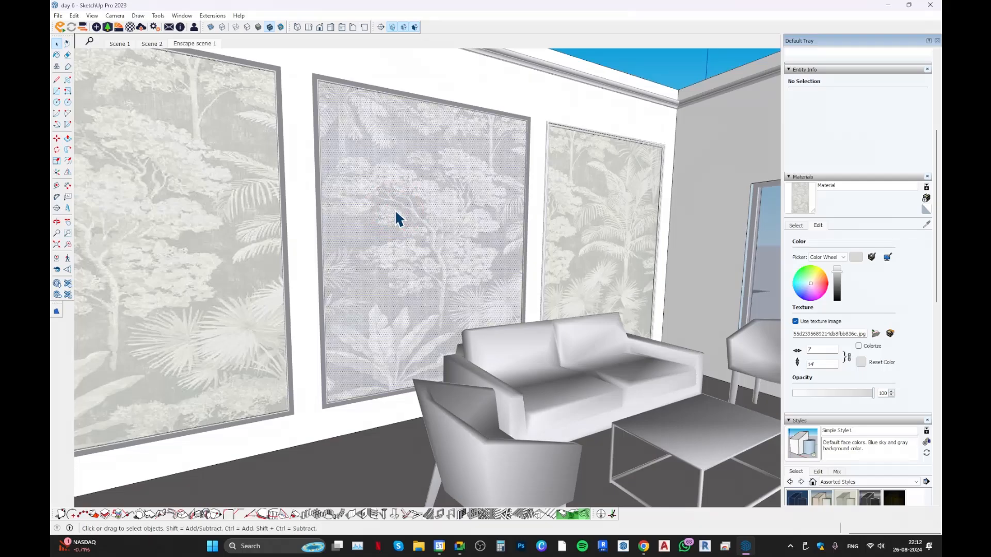
pyautogui.rightClick(395, 209)
pyautogui.moveTo(469, 333)
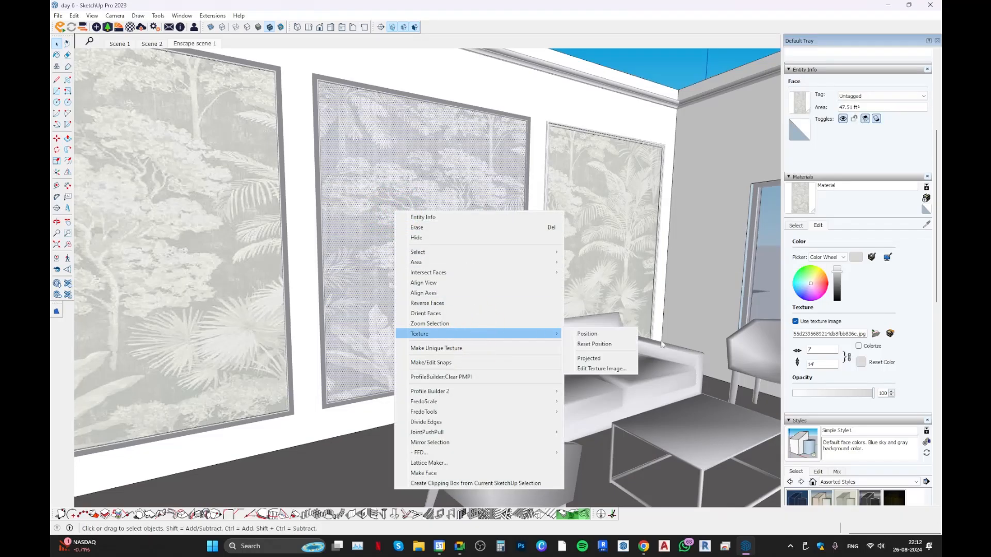
pyautogui.click(598, 343)
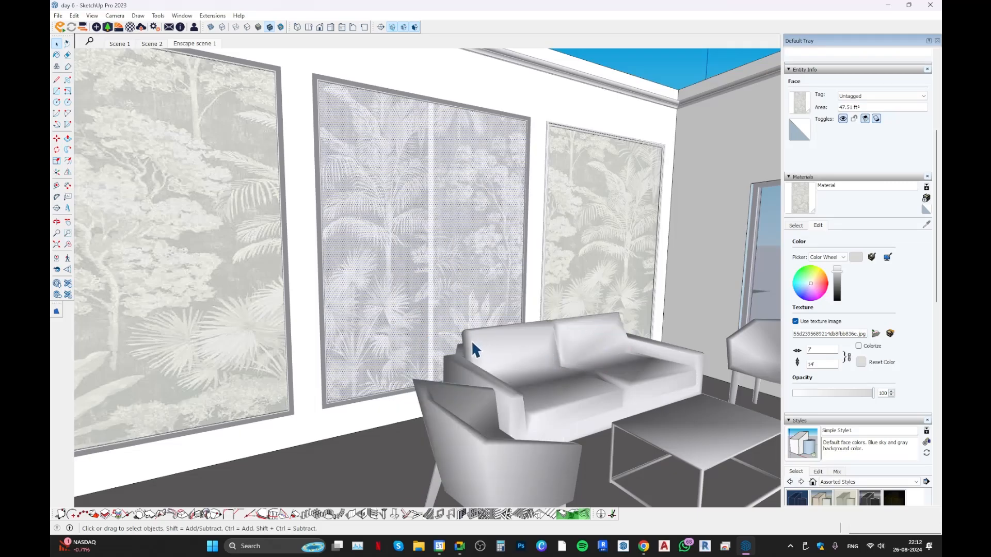
pyautogui.rightClick(459, 265)
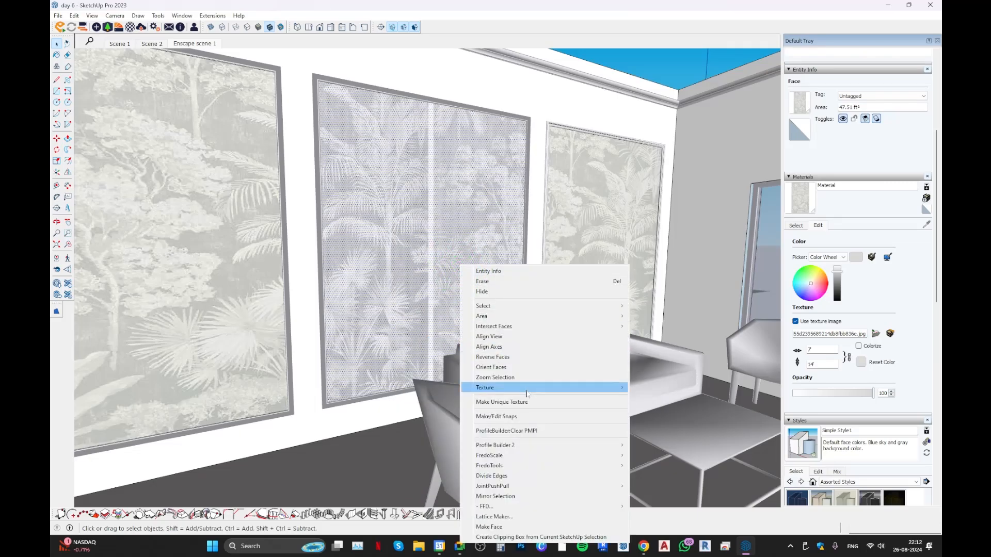
pyautogui.moveTo(526, 389)
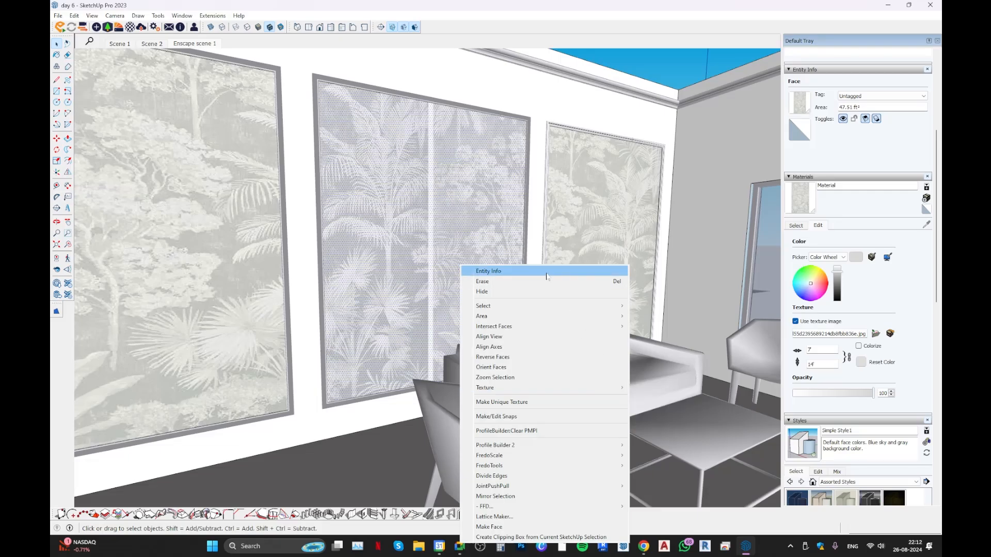
pyautogui.press('Escape')
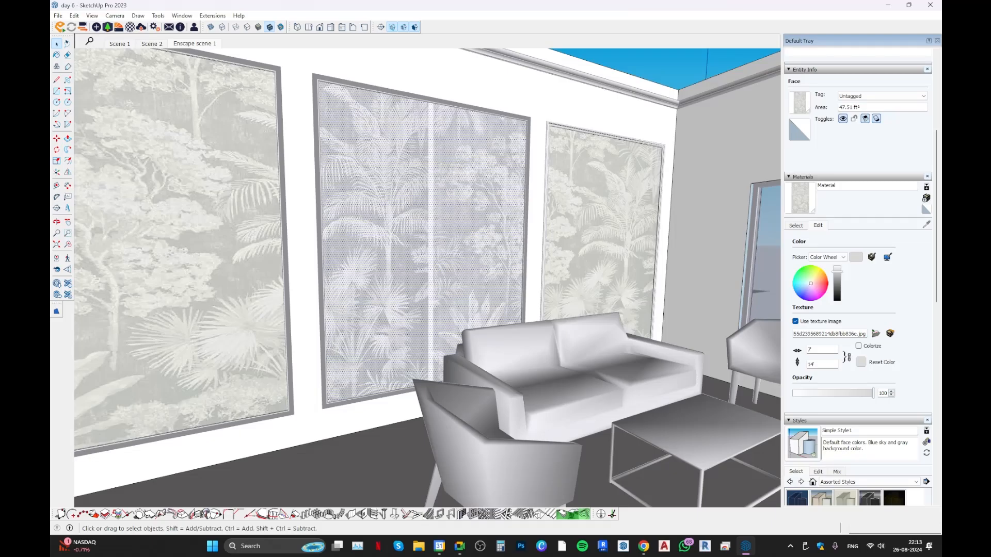
# Create a new material starting from the default one, using ca80ffc95308d03834156bfbd6537799.jpg from the Materials folder as its texture image
pyautogui.click(925, 198)
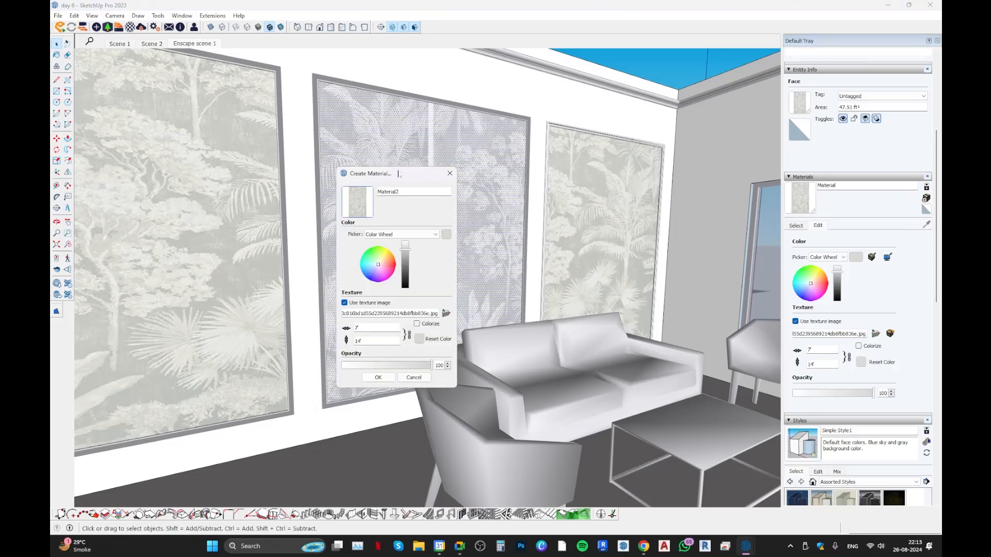
pyautogui.click(449, 174)
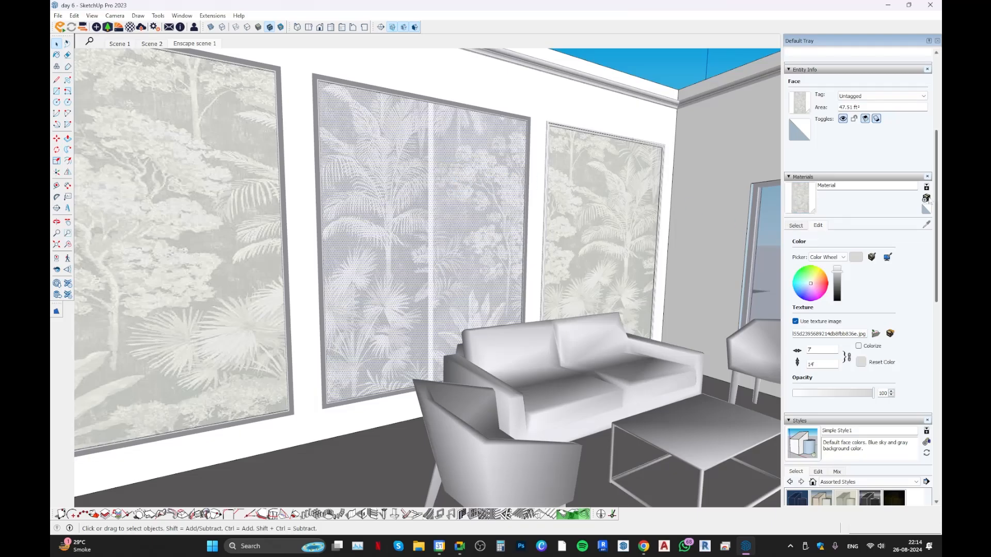
pyautogui.click(926, 209)
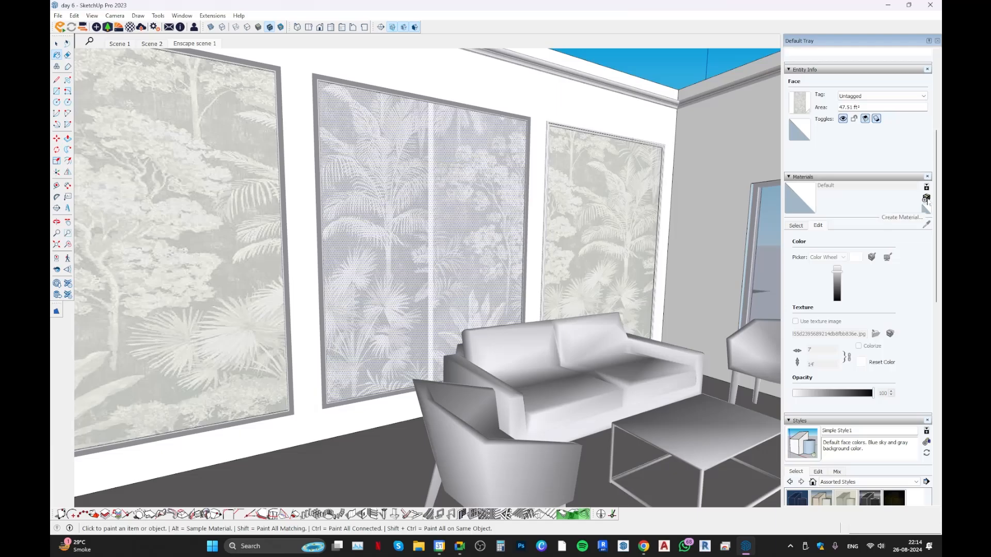
pyautogui.click(927, 198)
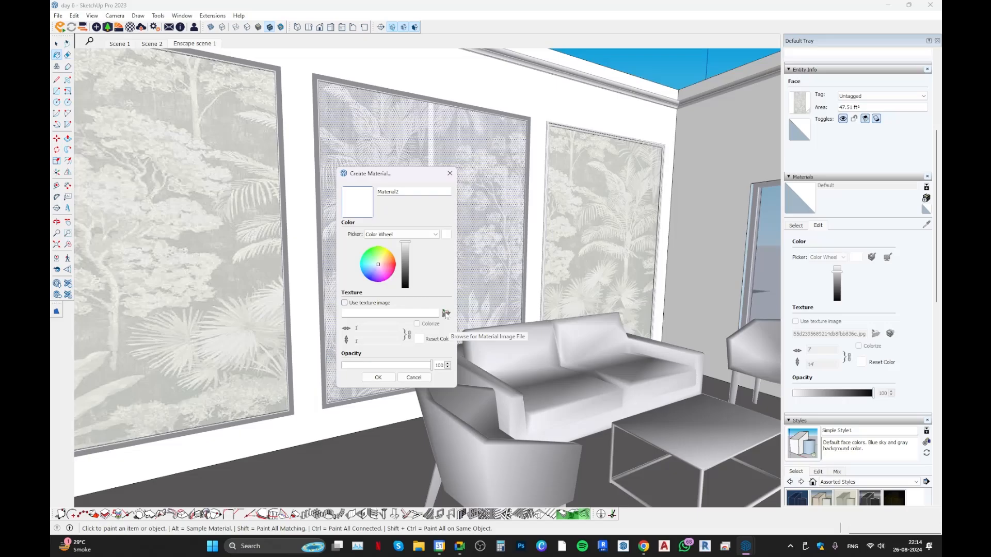
pyautogui.click(445, 313)
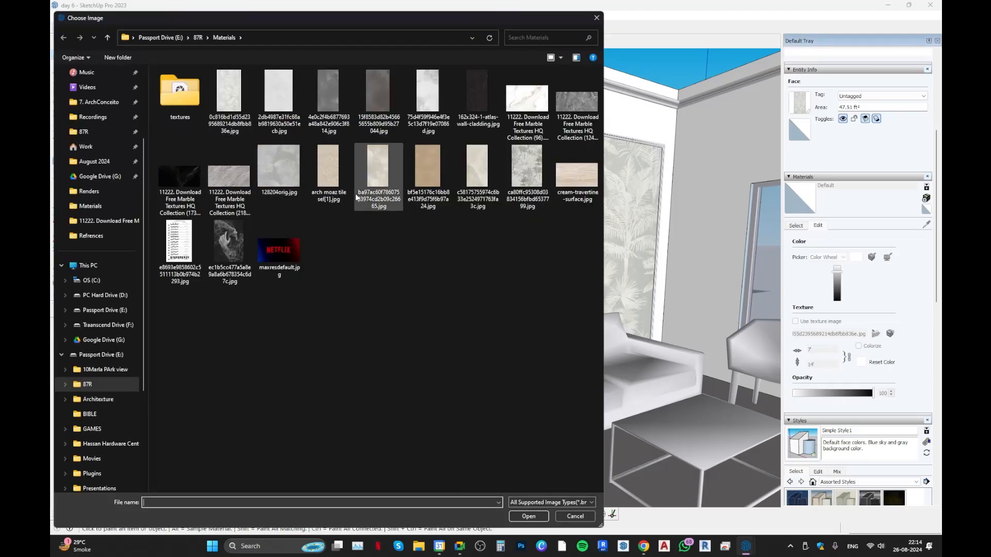
pyautogui.click(529, 187)
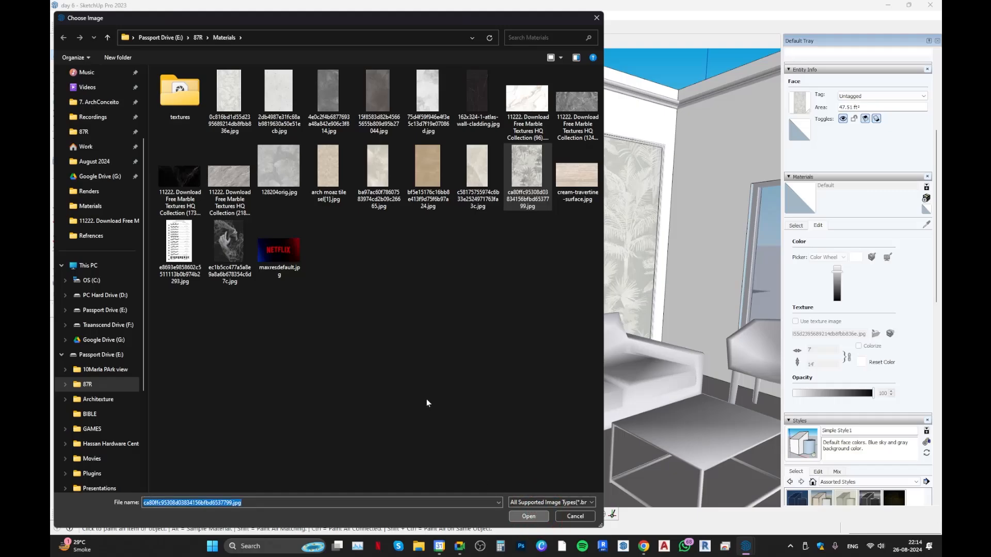
pyautogui.click(525, 517)
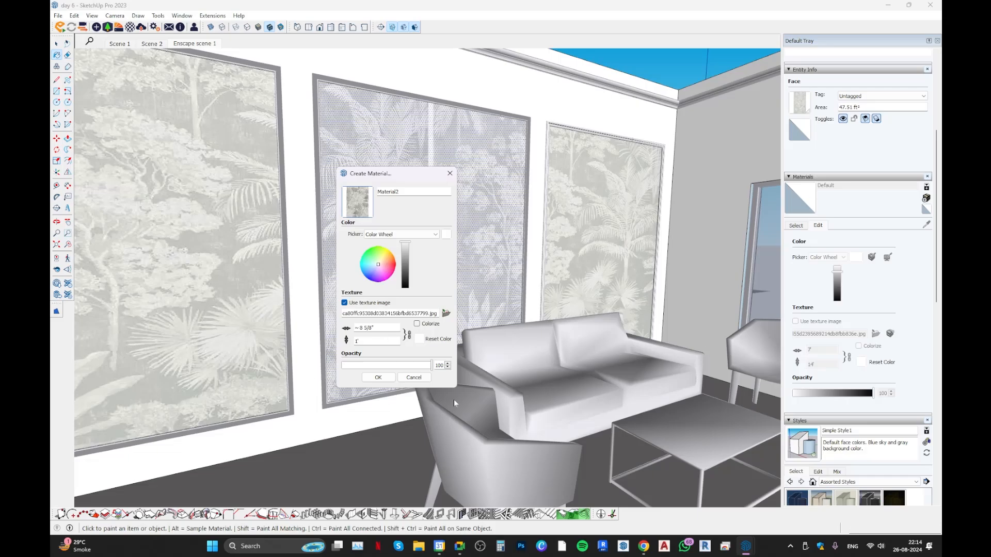
pyautogui.click(378, 377)
# Paint the new palm-leaf material onto the middle panel and set its texture width to 4'
pyautogui.moveTo(386, 265); pyautogui.dragTo(426, 255, button='middle')
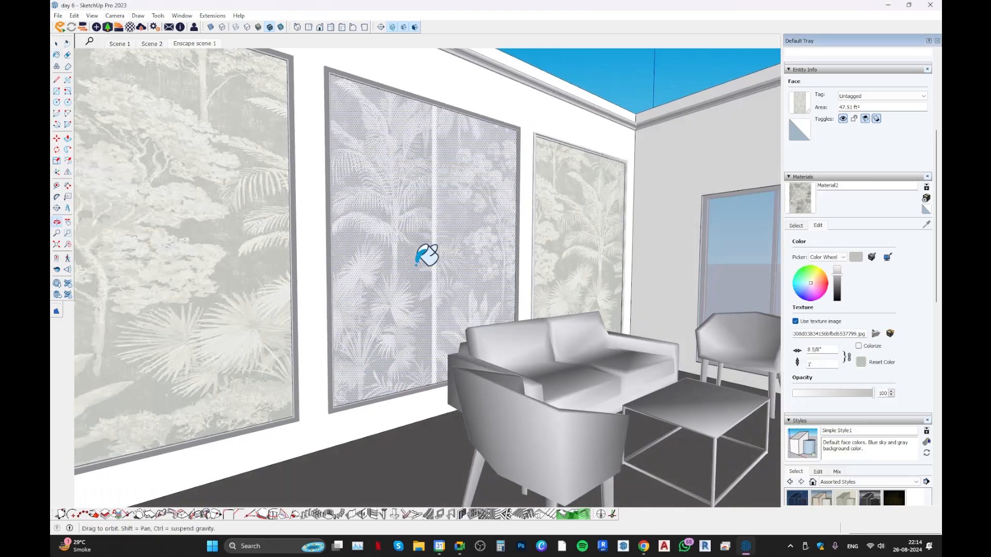
pyautogui.click(465, 217)
pyautogui.moveTo(454, 222)
pyautogui.mouseDown(button='middle')
pyautogui.moveTo(360, 259)
pyautogui.moveTo(315, 249)
pyautogui.moveTo(427, 260)
pyautogui.mouseUp(button='middle')
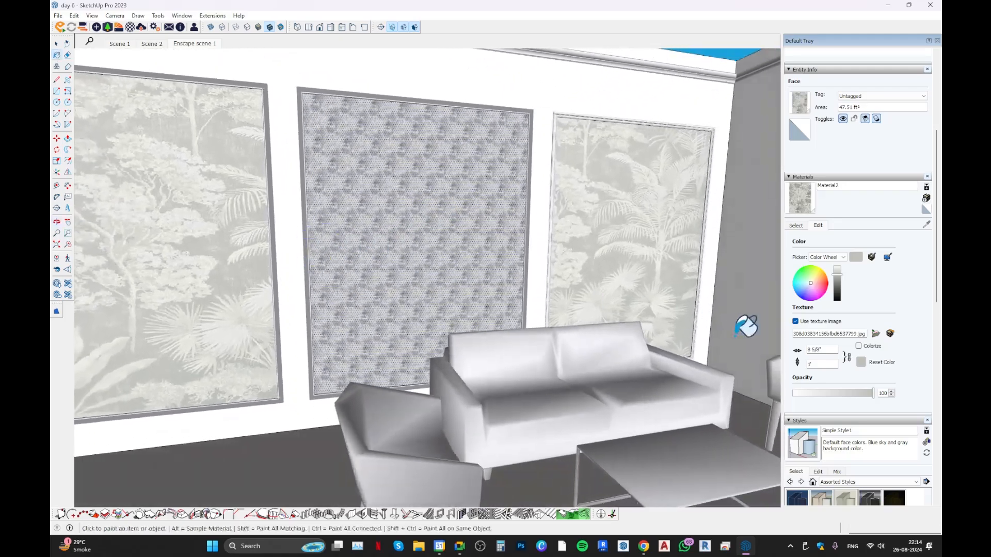
pyautogui.click(775, 358)
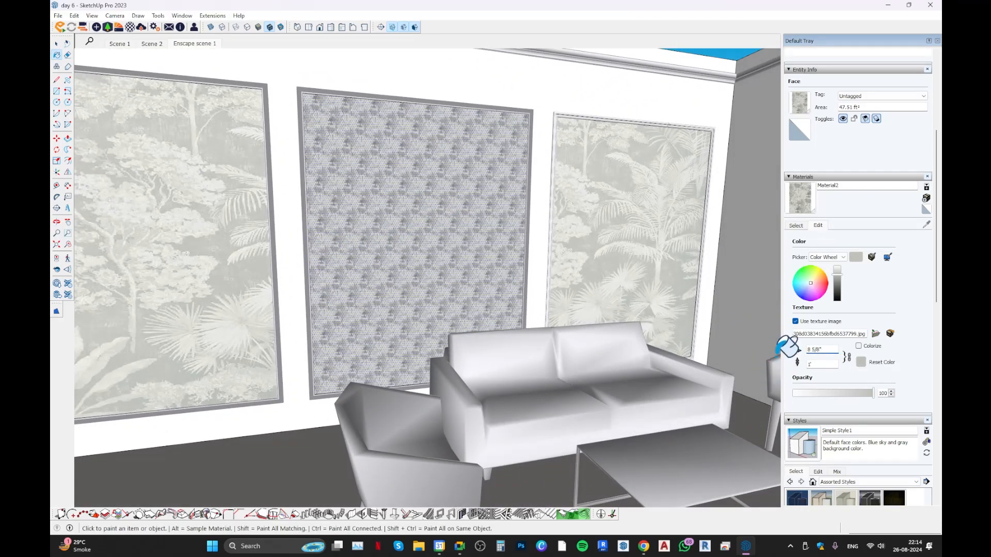
pyautogui.hotkey('ctrl', 'a')
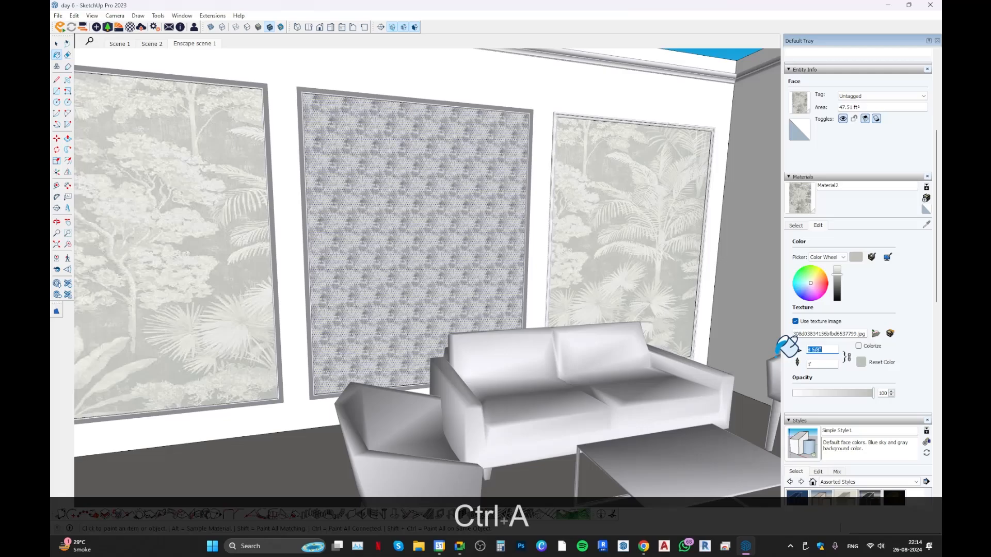
pyautogui.write("4'")
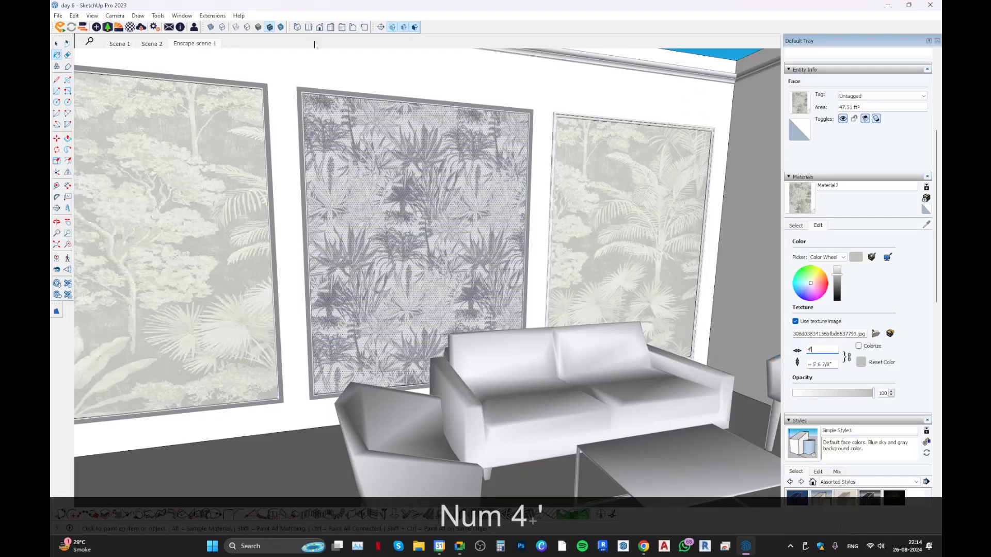
# Sample the palm-leaf wallpaper from the middle panel, paint it onto the panels on either side, and clear the selection
pyautogui.moveTo(315, 43); pyautogui.dragTo(487, 57, button='middle')
pyautogui.press('space')
pyautogui.press('b')
pyautogui.scroll(3, 439, 165)
pyautogui.press('alt')
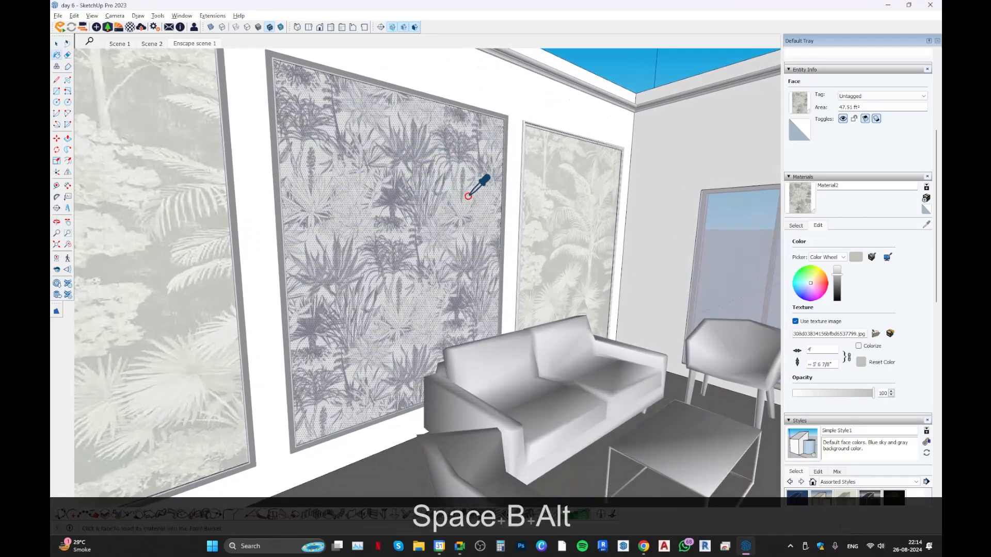
pyautogui.keyDown('alt'); pyautogui.click(468, 196); pyautogui.keyUp('alt')
pyautogui.click(548, 165)
pyautogui.click(146, 187)
pyautogui.press('space')
pyautogui.press('Escape')
pyautogui.moveTo(261, 137)
pyautogui.mouseDown(button='middle')
pyautogui.moveTo(301, 132)
pyautogui.moveTo(249, 175)
pyautogui.moveTo(329, 314)
pyautogui.mouseUp(button='middle')
pyautogui.press('Escape')
pyautogui.hotkey('ctrl', '`')
pyautogui.scroll(-3, 487, 302)
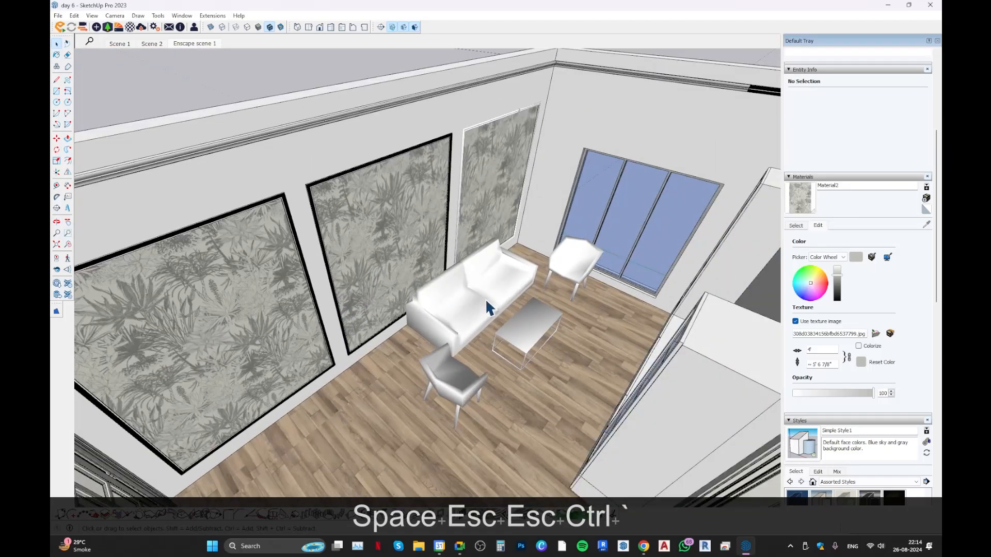
pyautogui.moveTo(485, 298); pyautogui.dragTo(405, 215, button='middle')
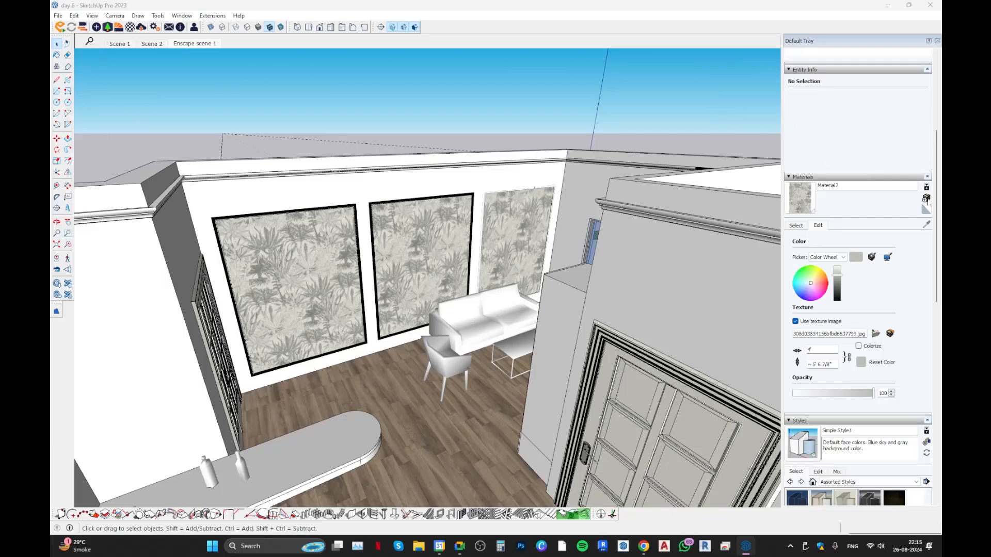
# Review how a new material is started from the default one and its texture image browsed for, without creating it
pyautogui.click(925, 198)
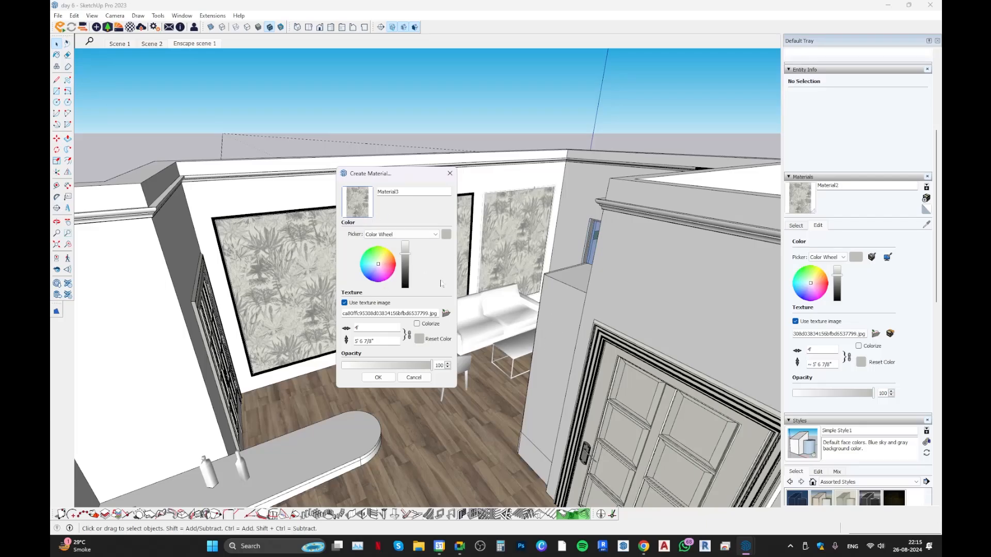
pyautogui.press('Escape')
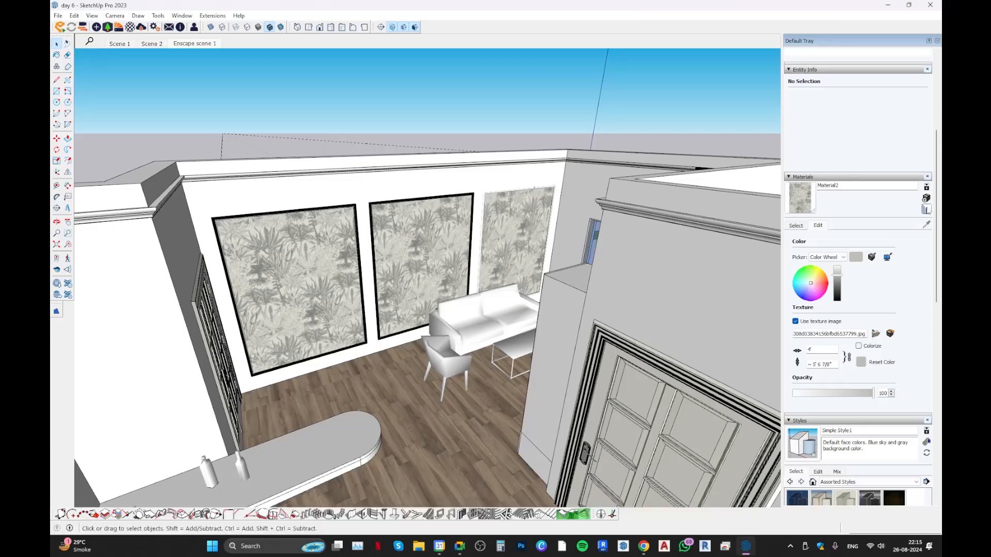
pyautogui.click(926, 209)
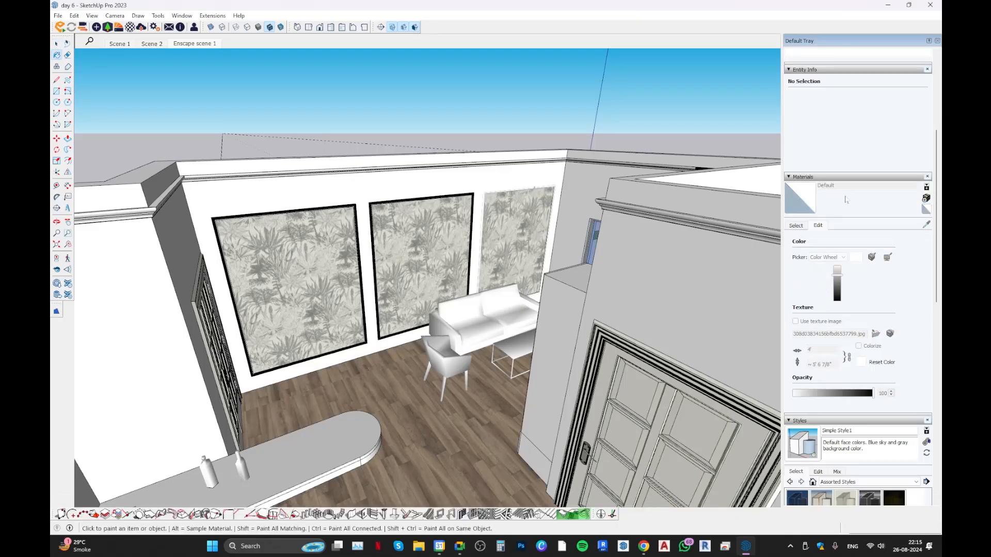
pyautogui.click(926, 199)
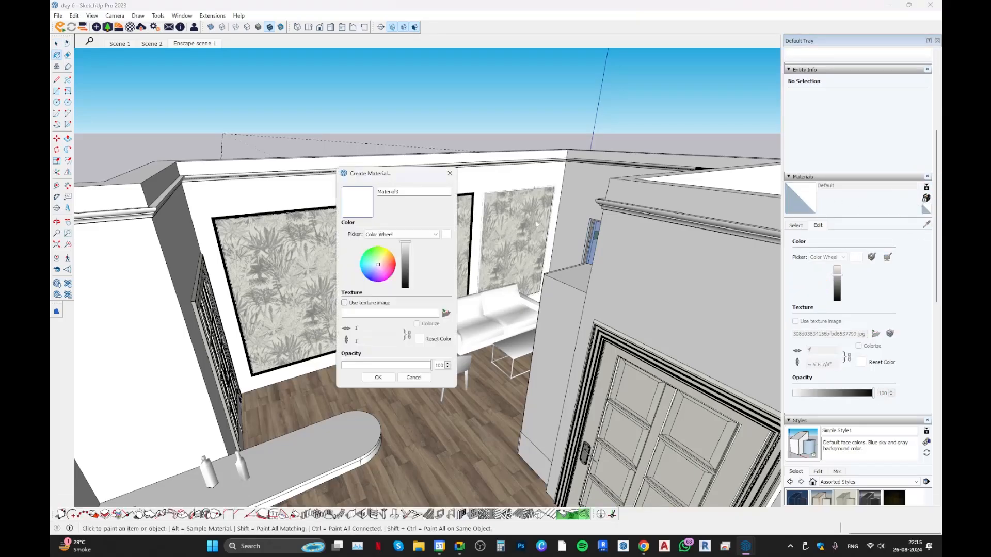
pyautogui.click(446, 313)
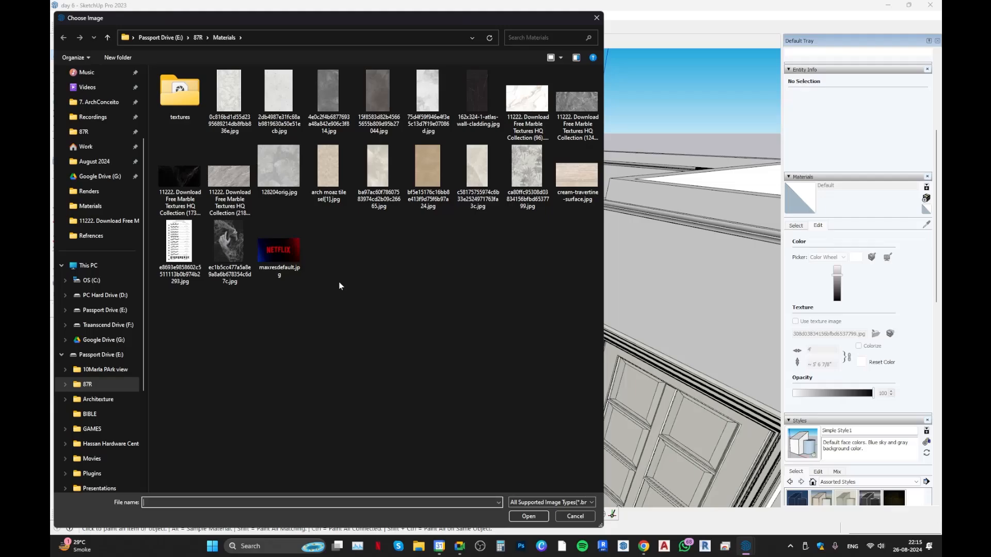
pyautogui.press('Escape')
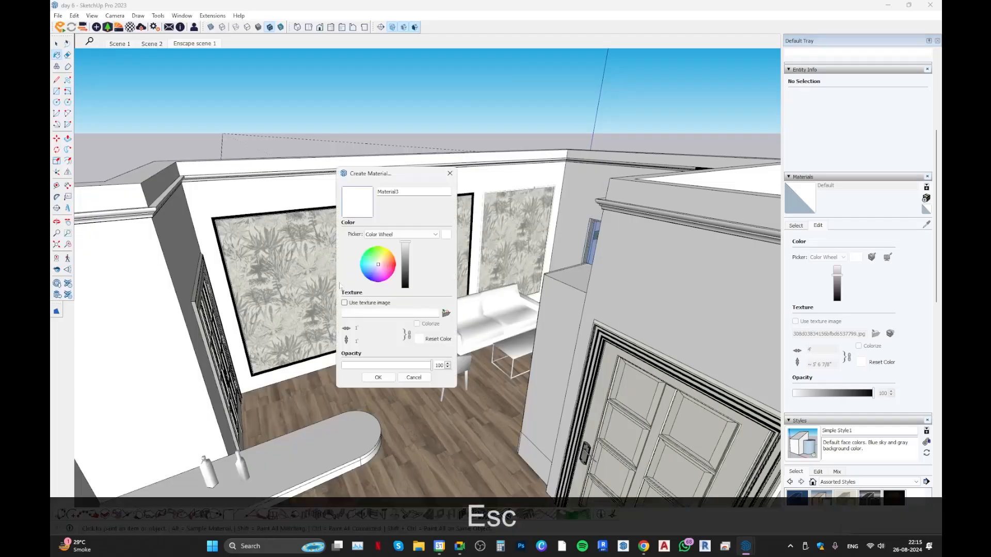
pyautogui.press('Escape')
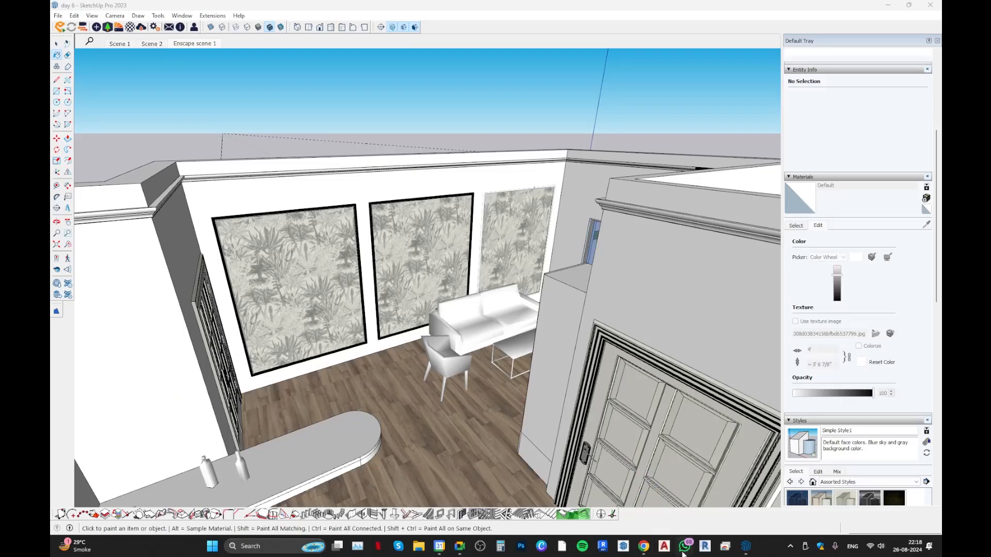
# Switch to Chrome and load the model download site sketchup.cgtips.org
pyautogui.click(643, 545)
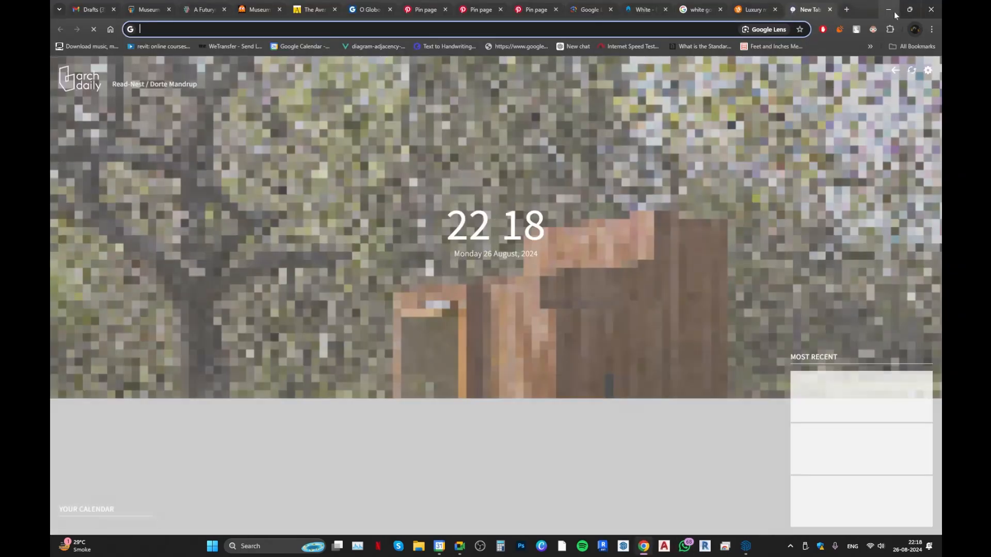
pyautogui.click(888, 10)
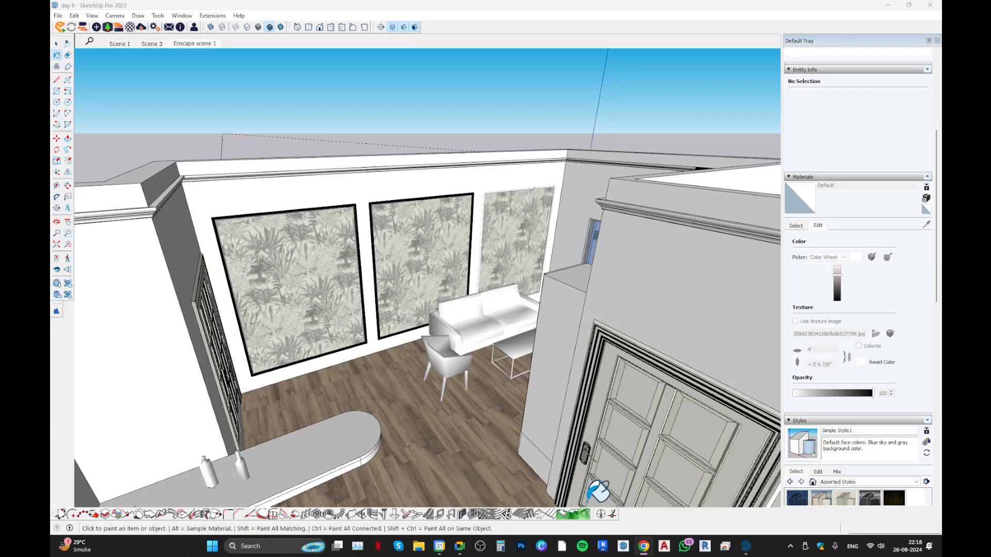
pyautogui.click(642, 548)
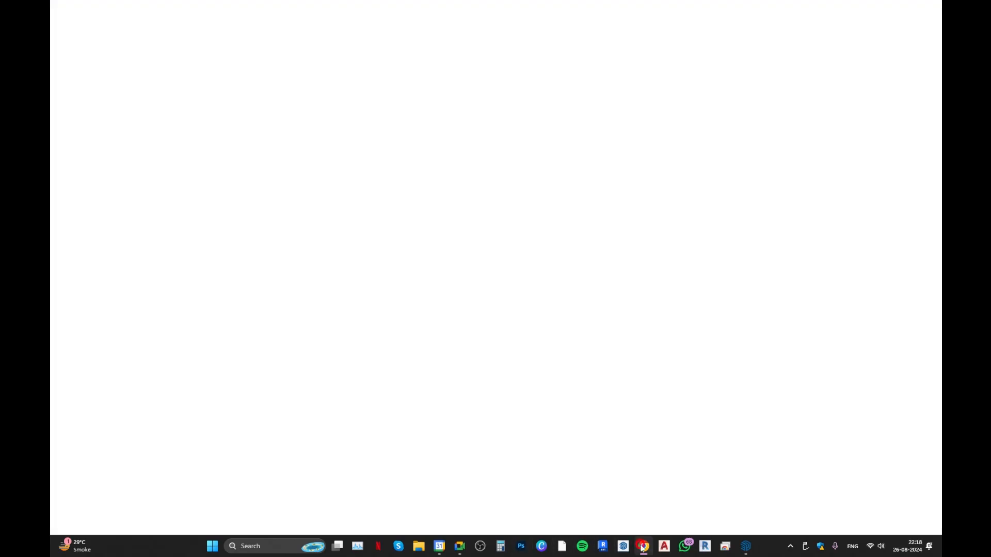
pyautogui.click(649, 30)
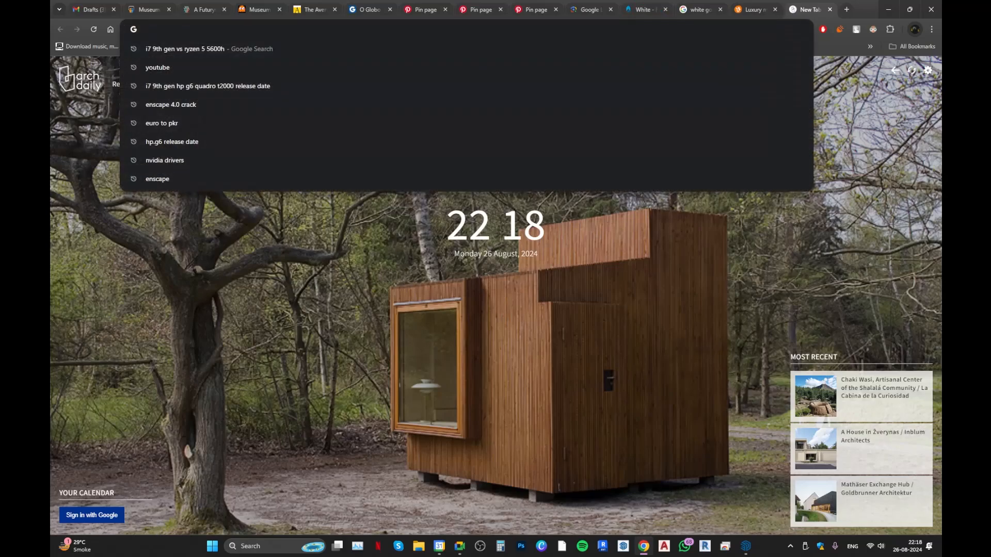
pyautogui.write('k')
pyautogui.press('BackSpace')
pyautogui.press('BackSpace')
pyautogui.press('BackSpace')
pyautogui.write('sketchup.cgtips.org')
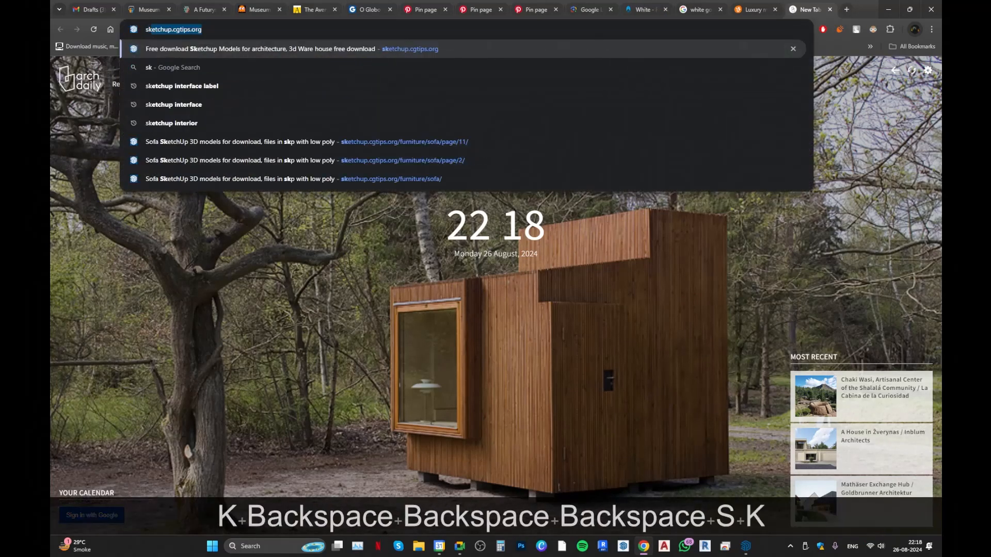
pyautogui.press('Right')
pyautogui.press('Return')
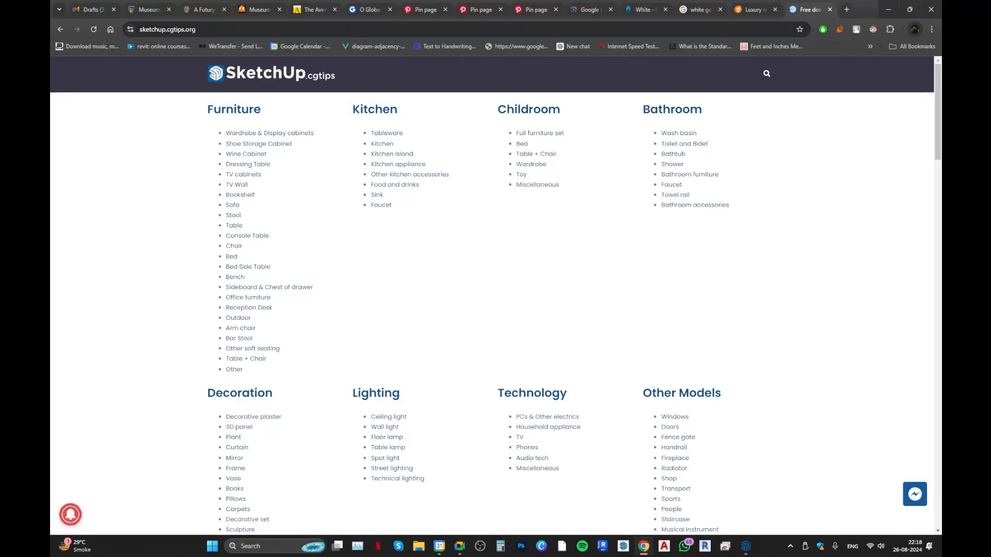
# Copy the site's web address, paste it outside the browser window, and submit it
pyautogui.click(204, 29)
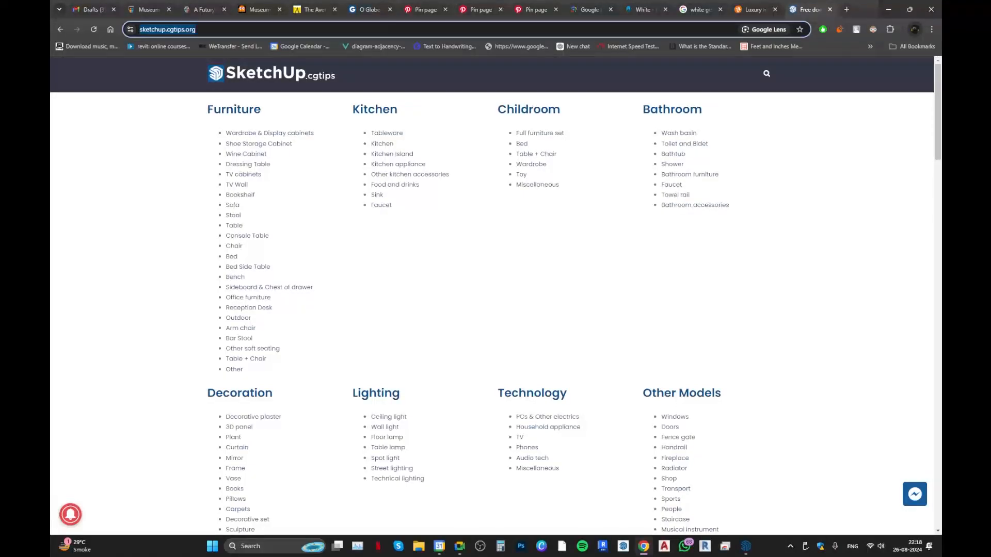
pyautogui.press('ctrl')
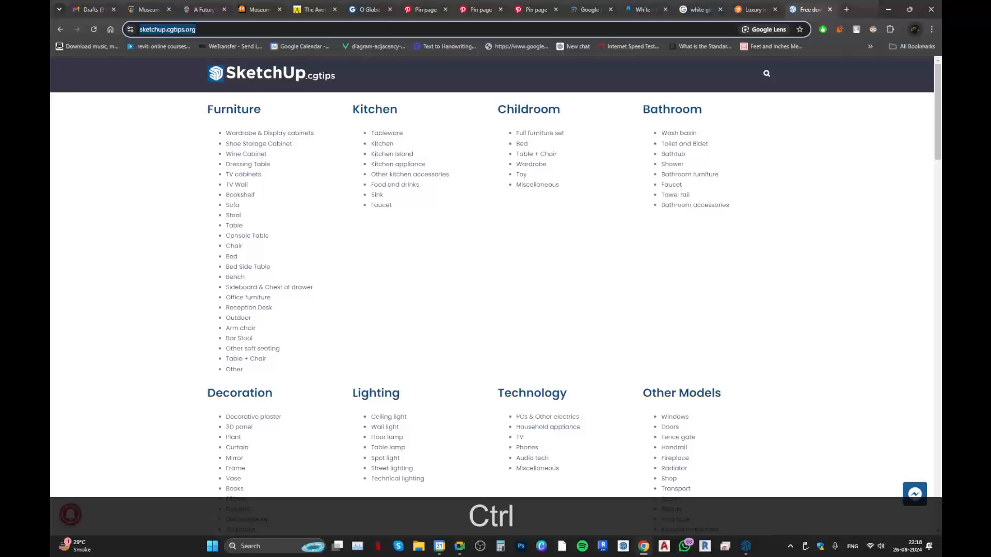
pyautogui.hotkey('ctrl', 'c')
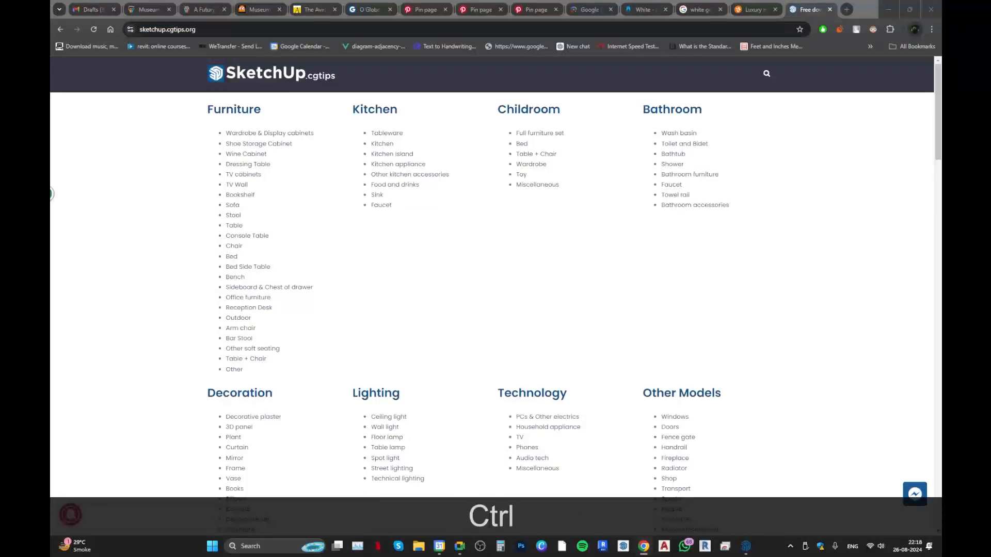
pyautogui.press('ctrl')
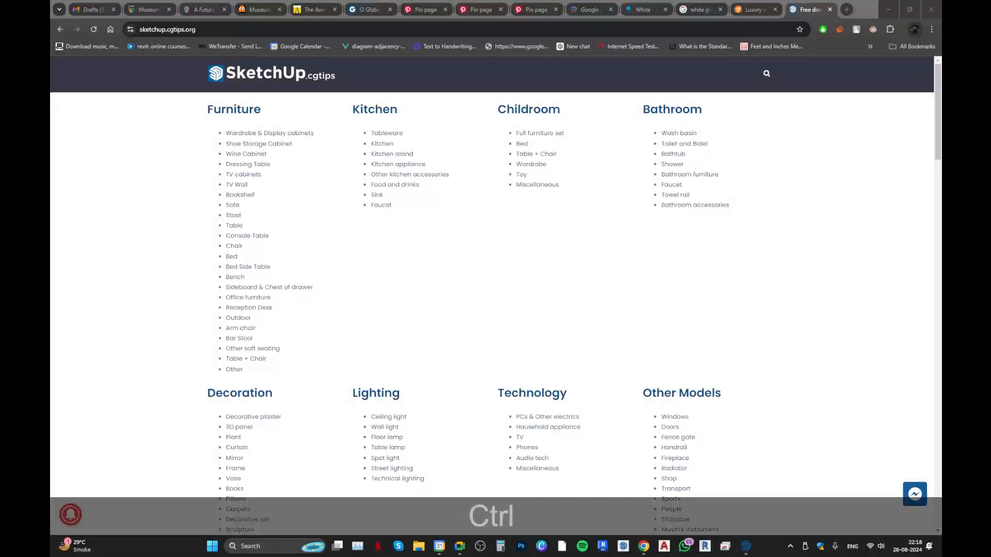
pyautogui.press('ctrl')
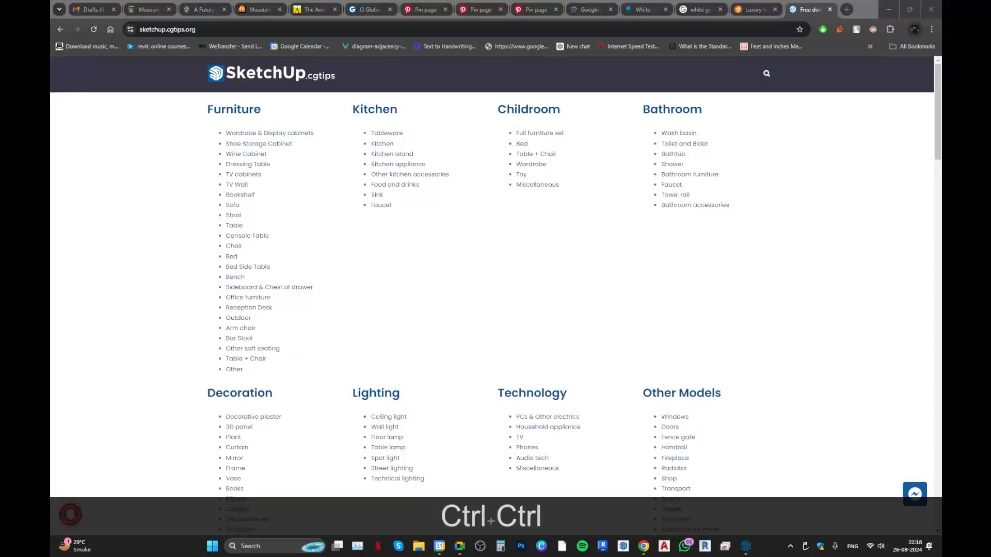
pyautogui.hotkey('ctrl', 'v')
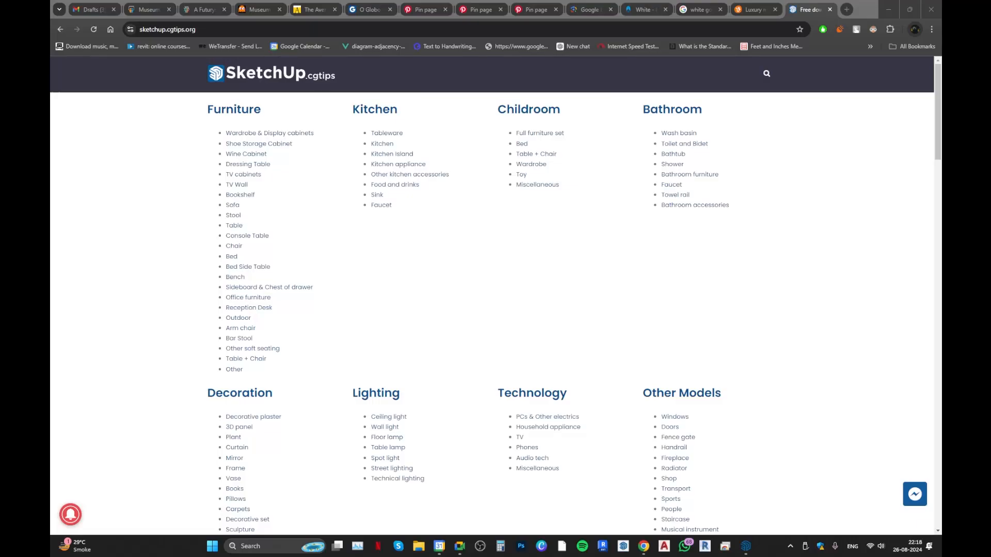
pyautogui.press('Return')
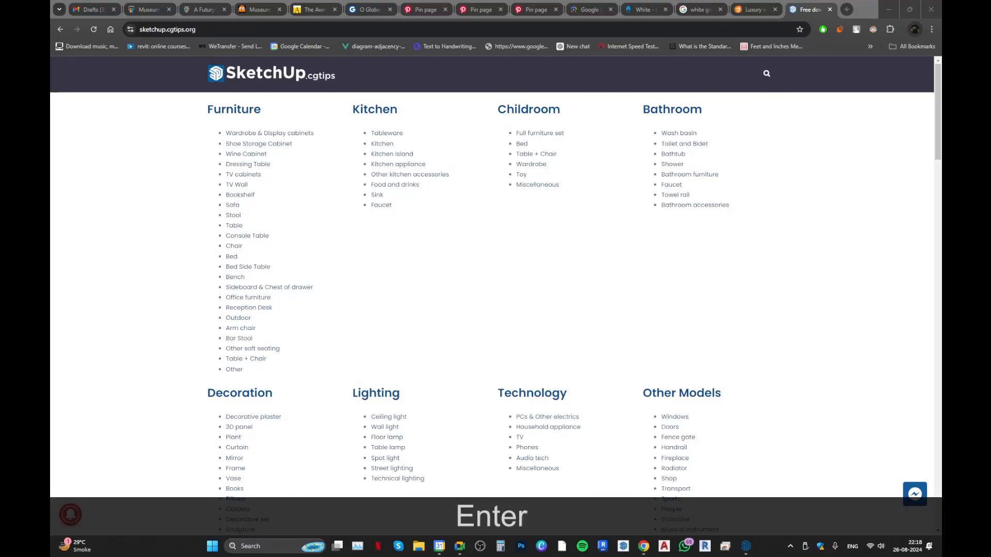
# Return to SketchUp and group the sofa, the coffee table and both chairs in the living area
pyautogui.click(888, 9)
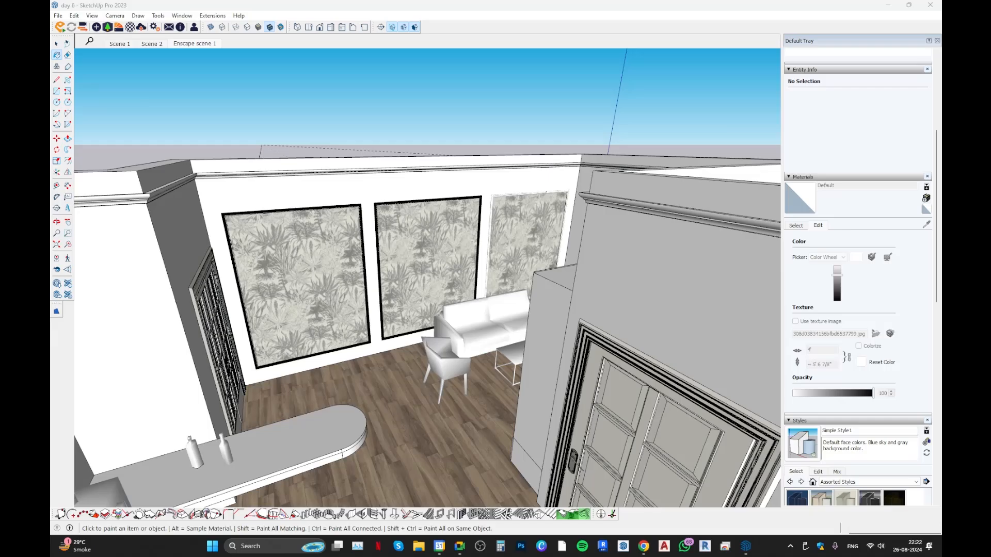
pyautogui.moveTo(115, 261); pyautogui.dragTo(368, 303, button='middle')
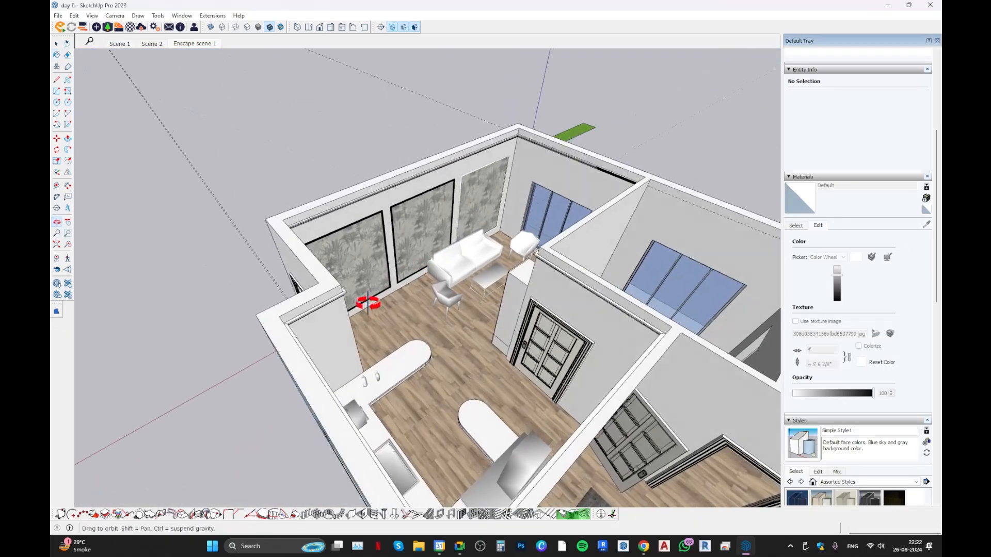
pyautogui.press('b')
pyautogui.scroll(3, 420, 248)
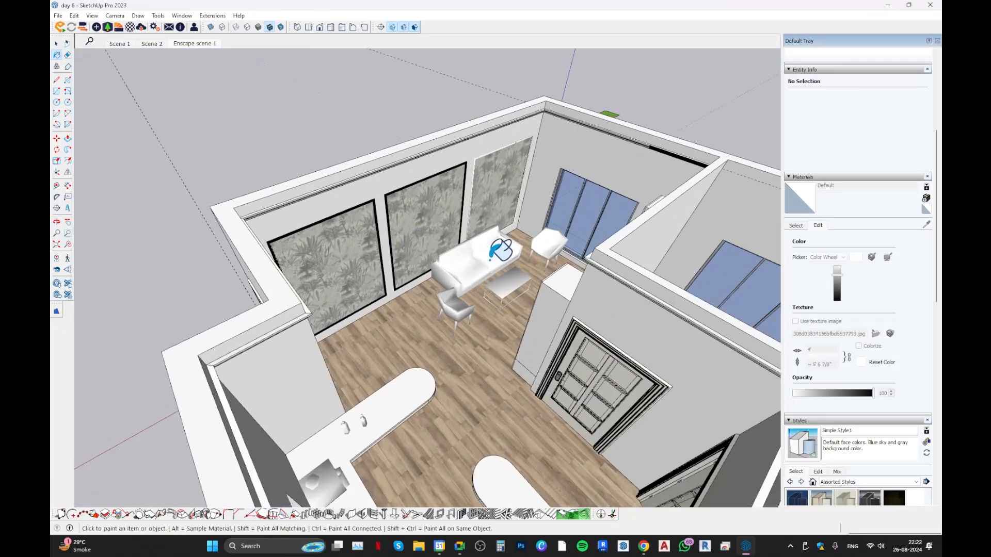
pyautogui.moveTo(490, 259)
pyautogui.keyDown('shift'); pyautogui.mouseDown(button='middle')
pyautogui.moveTo(411, 294)
pyautogui.moveTo(533, 316)
pyautogui.mouseUp(button='middle'); pyautogui.keyUp('shift')
pyautogui.press('space')
pyautogui.keyDown('shift'); pyautogui.click(460, 274); pyautogui.keyUp('shift')
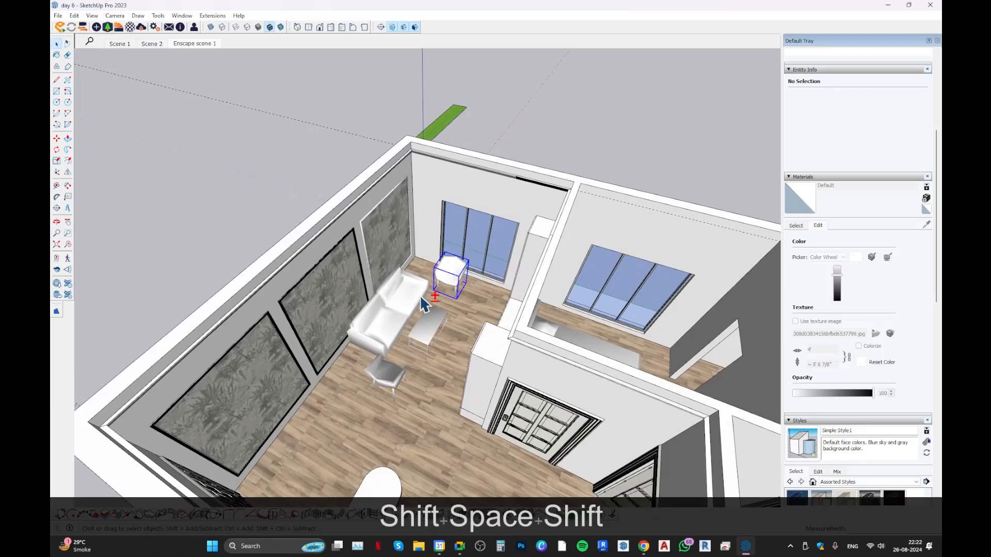
pyautogui.keyDown('shift'); pyautogui.click(418, 298); pyautogui.keyUp('shift')
pyautogui.keyDown('shift'); pyautogui.click(429, 330); pyautogui.keyUp('shift')
pyautogui.keyDown('shift'); pyautogui.click(386, 372); pyautogui.keyUp('shift')
pyautogui.moveTo(386, 372); pyautogui.dragTo(427, 237, button='middle')
pyautogui.press('g')
pyautogui.scroll(2, 410, 302)
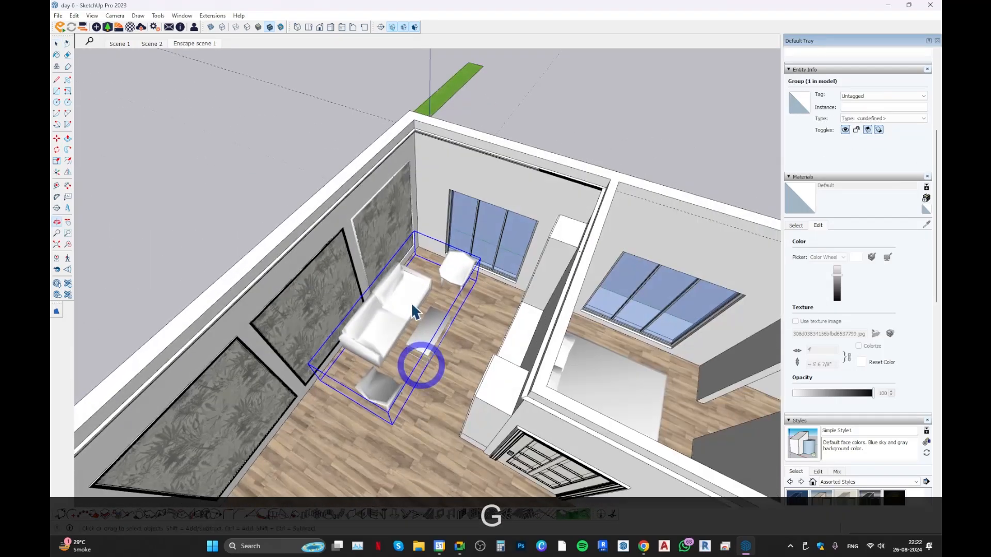
# Inside the furniture group, combine the sofa and the chair by the window into a nested group
pyautogui.keyDown('shift'); pyautogui.click(406, 284); pyautogui.keyUp('shift')
pyautogui.hotkey('shift', 'space')
pyautogui.doubleClick(415, 283)
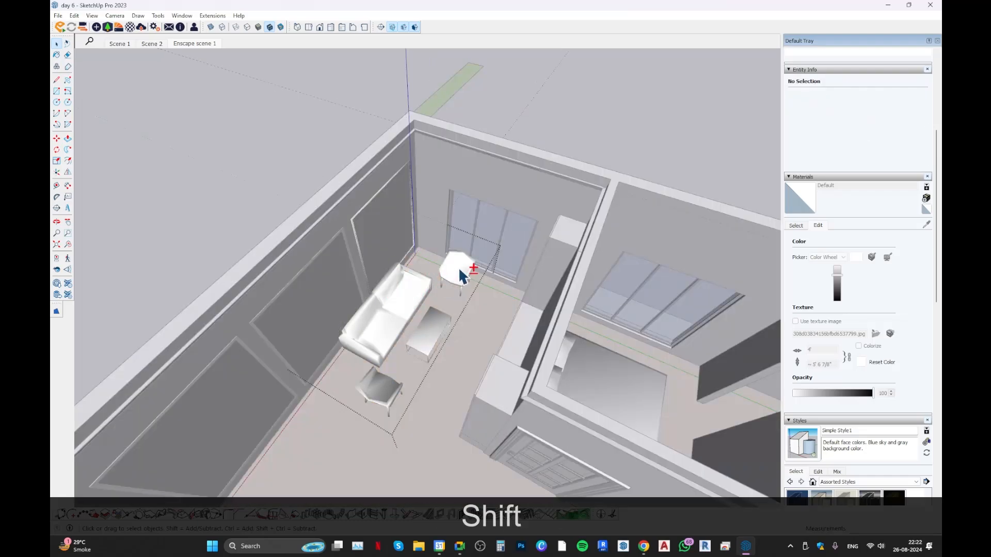
pyautogui.keyDown('shift'); pyautogui.click(458, 267); pyautogui.keyUp('shift')
pyautogui.keyDown('shift'); pyautogui.click(429, 293); pyautogui.keyUp('shift')
pyautogui.press('g')
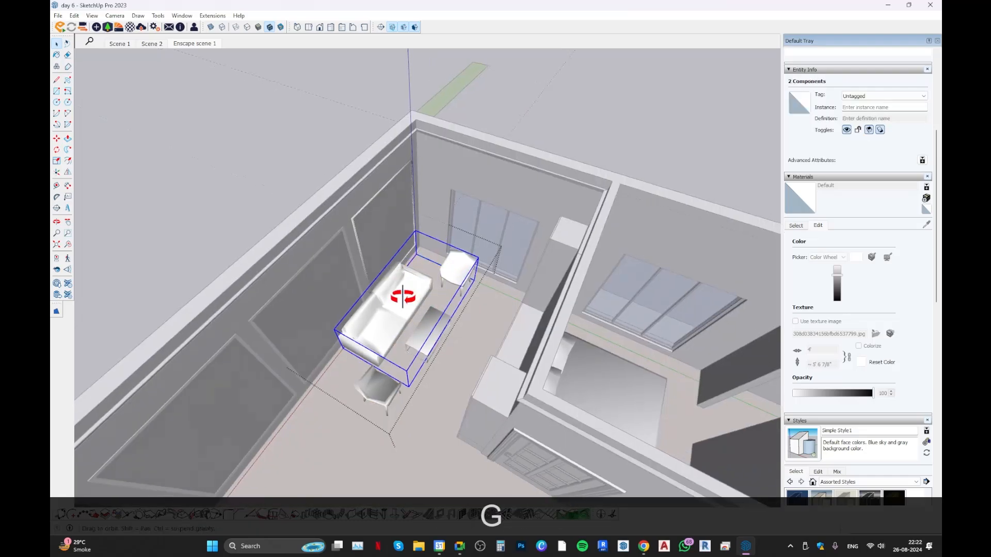
pyautogui.press('Escape')
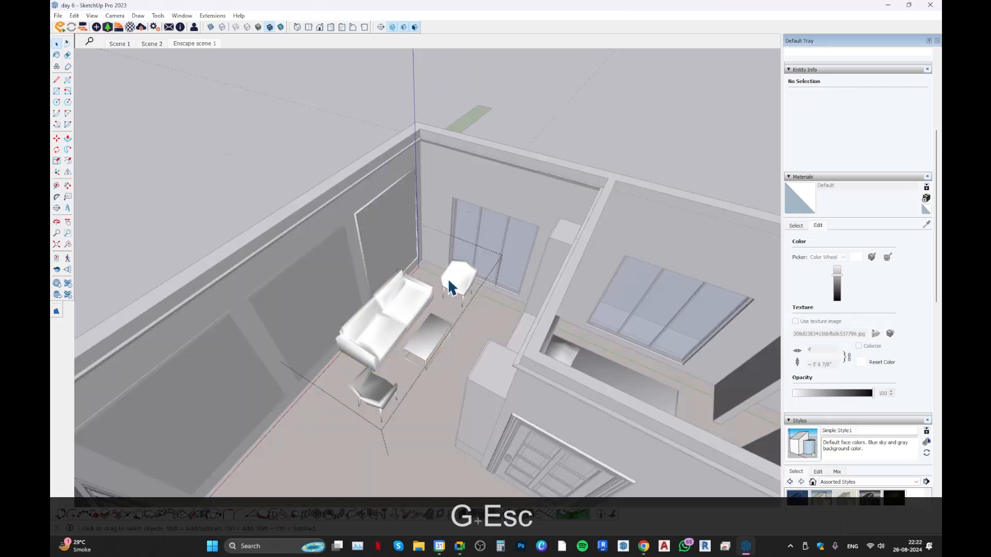
# Hide the chair by the window inside the nested group and exit that group
pyautogui.click(447, 281)
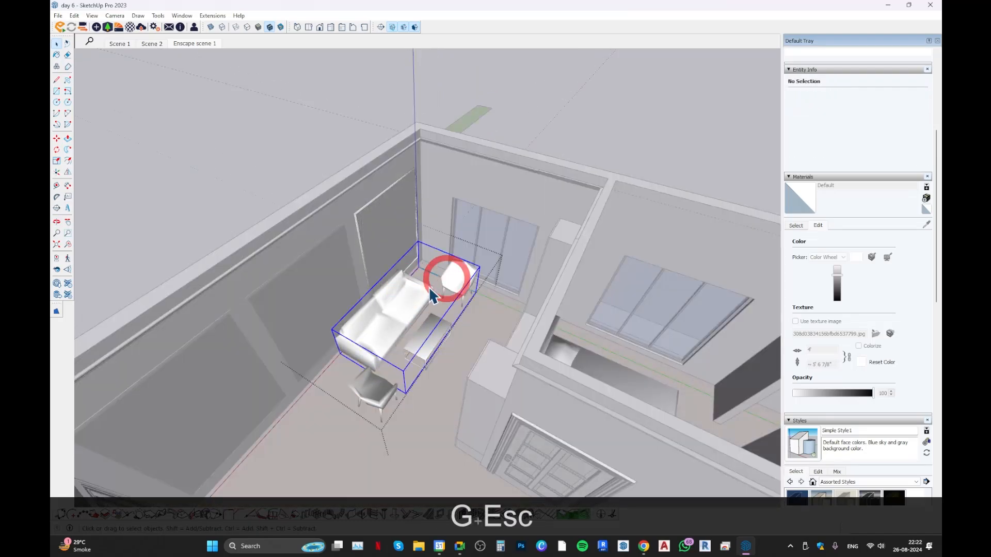
pyautogui.doubleClick(423, 289)
pyautogui.rightClick(453, 285)
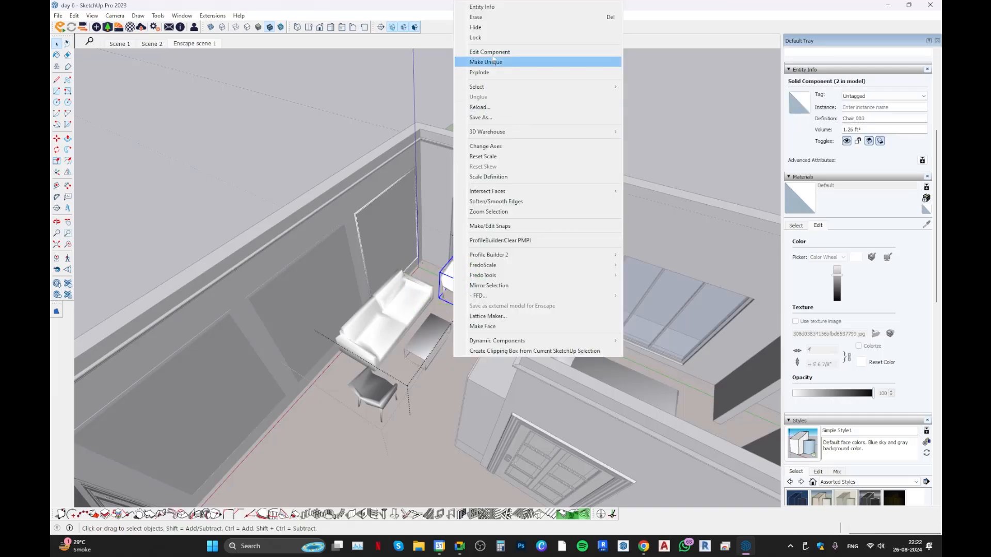
pyautogui.click(476, 28)
pyautogui.moveTo(439, 124); pyautogui.dragTo(392, 101, button='middle')
pyautogui.press('space')
pyautogui.press('Escape')
pyautogui.moveTo(432, 361)
pyautogui.mouseDown(button='middle')
pyautogui.moveTo(389, 294)
pyautogui.moveTo(420, 366)
pyautogui.mouseUp(button='middle')
pyautogui.press('Escape')
pyautogui.press('Escape')
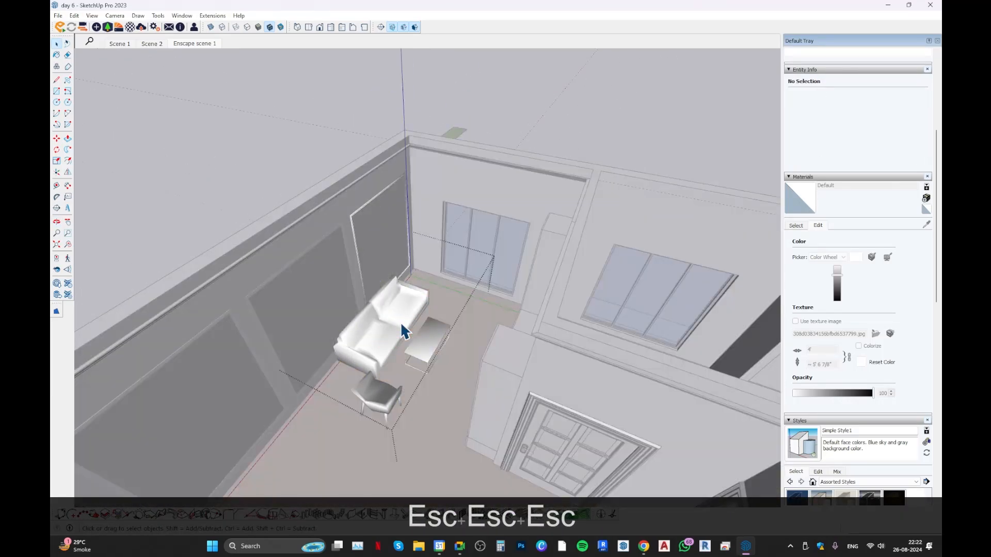
# Try to unhide the chair from the outer furniture group level, then close the group
pyautogui.click(73, 15)
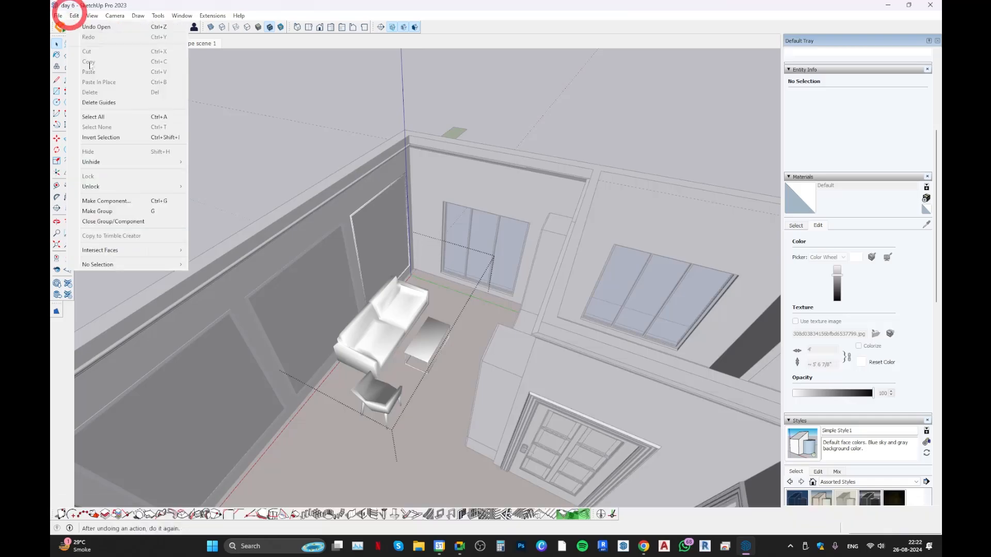
pyautogui.click(93, 161)
pyautogui.click(222, 181)
pyautogui.moveTo(467, 253); pyautogui.dragTo(536, 138, button='middle')
pyautogui.moveTo(448, 157); pyautogui.dragTo(384, 297, button='middle')
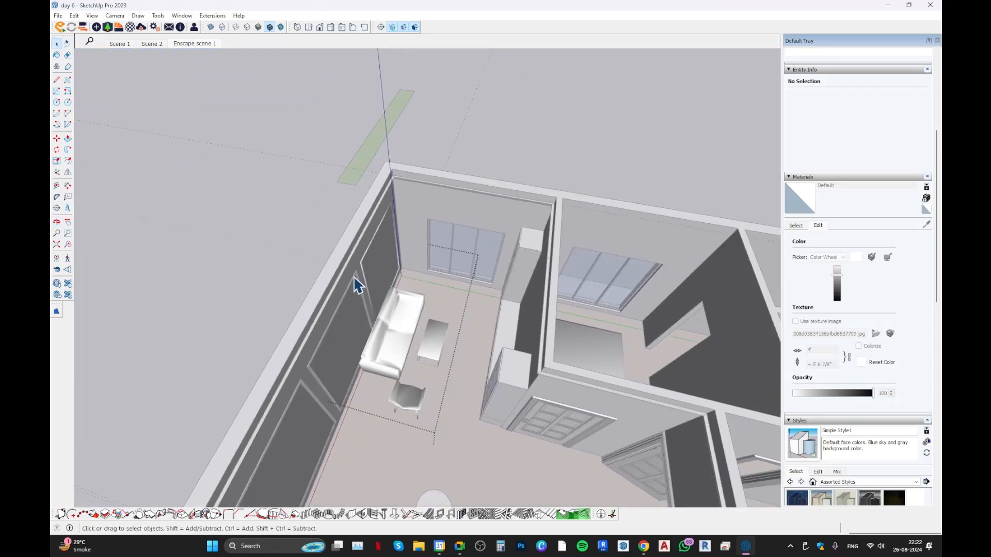
pyautogui.press('Escape')
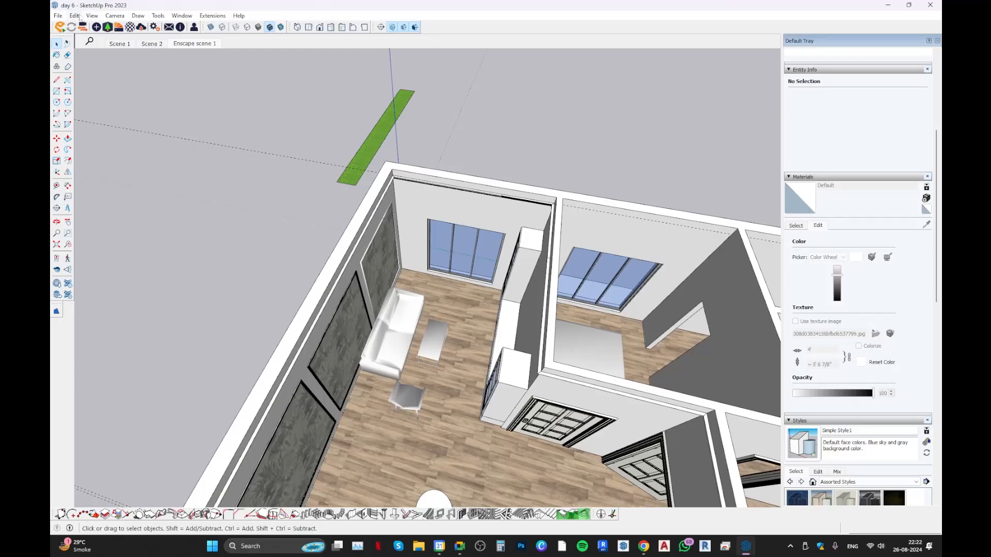
# Turn on the display of hidden objects and view the hidden chair in front of the window
pyautogui.click(75, 15)
pyautogui.moveTo(94, 17)
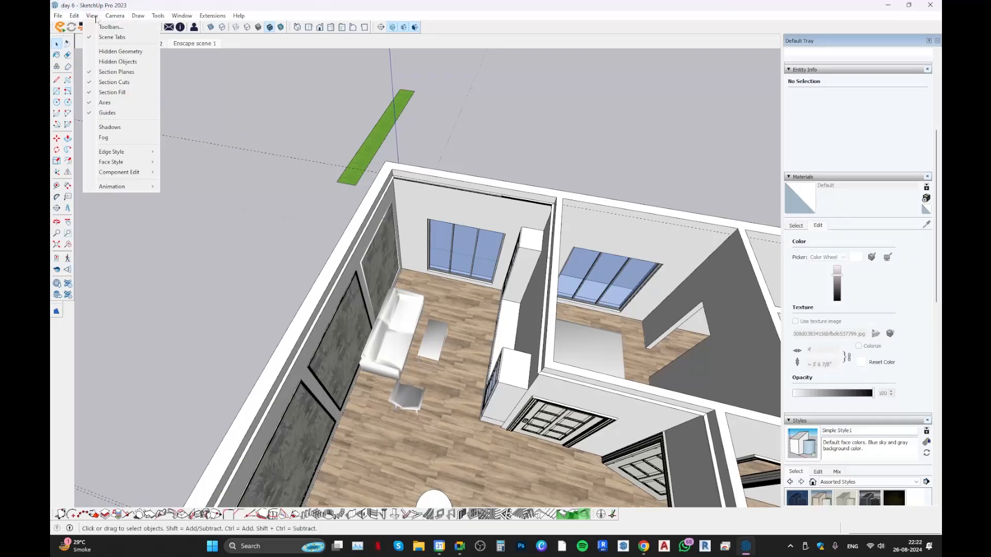
pyautogui.click(118, 61)
pyautogui.moveTo(315, 84); pyautogui.dragTo(274, 163, button='middle')
pyautogui.scroll(3, 462, 334)
pyautogui.moveTo(462, 333); pyautogui.dragTo(506, 17, button='middle')
pyautogui.scroll(5, 464, 414)
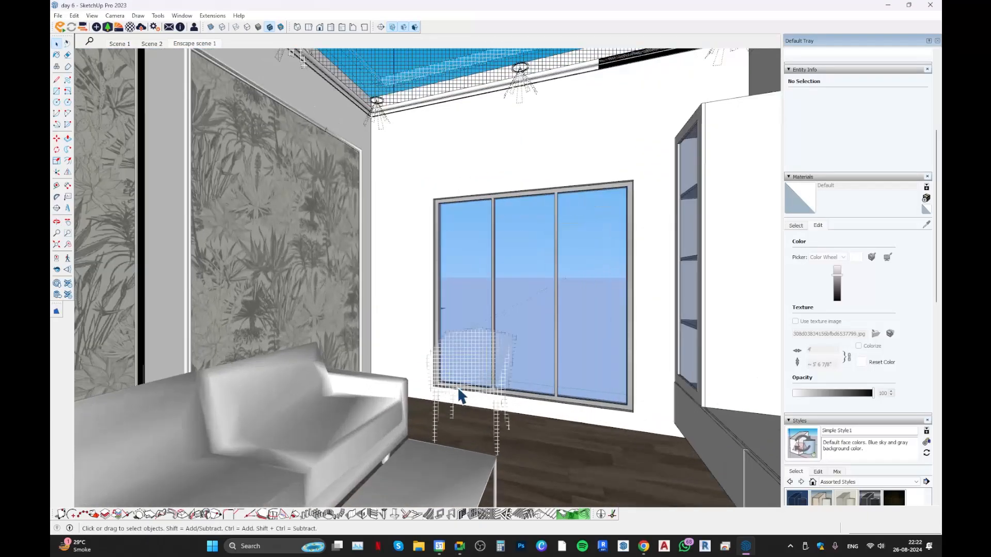
# Unhide the chair by the window inside its nested groups and close the groups
pyautogui.moveTo(457, 386); pyautogui.dragTo(430, 357, button='middle')
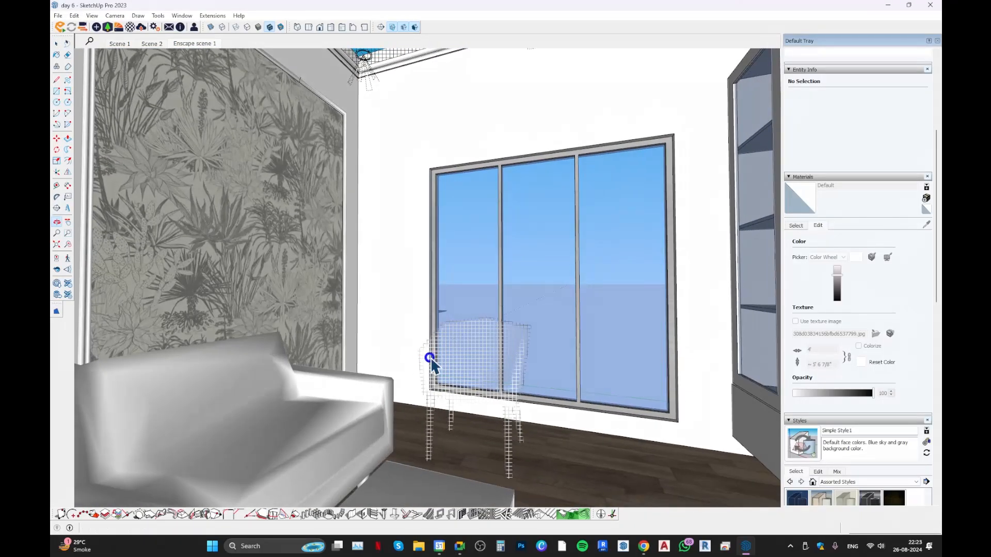
pyautogui.doubleClick(448, 346)
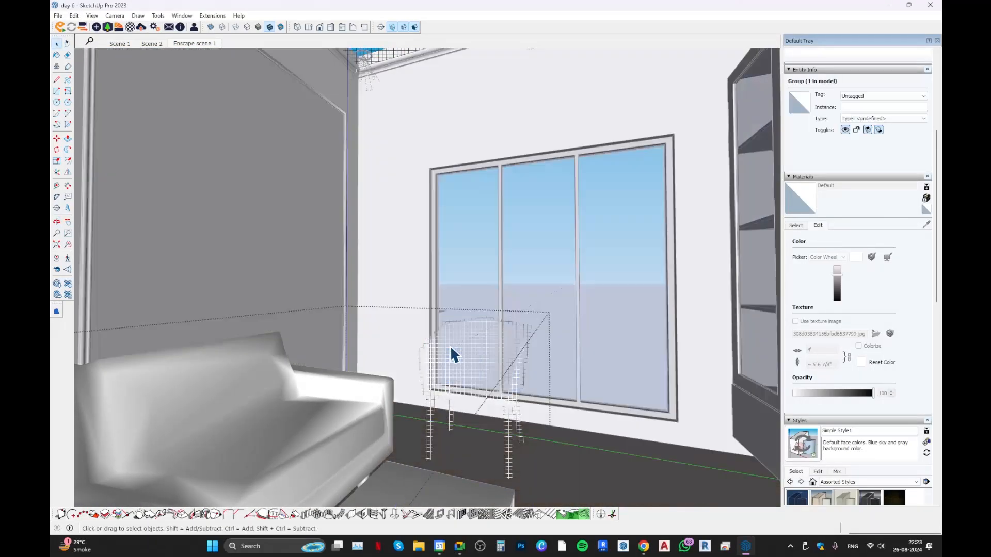
pyautogui.click(459, 342)
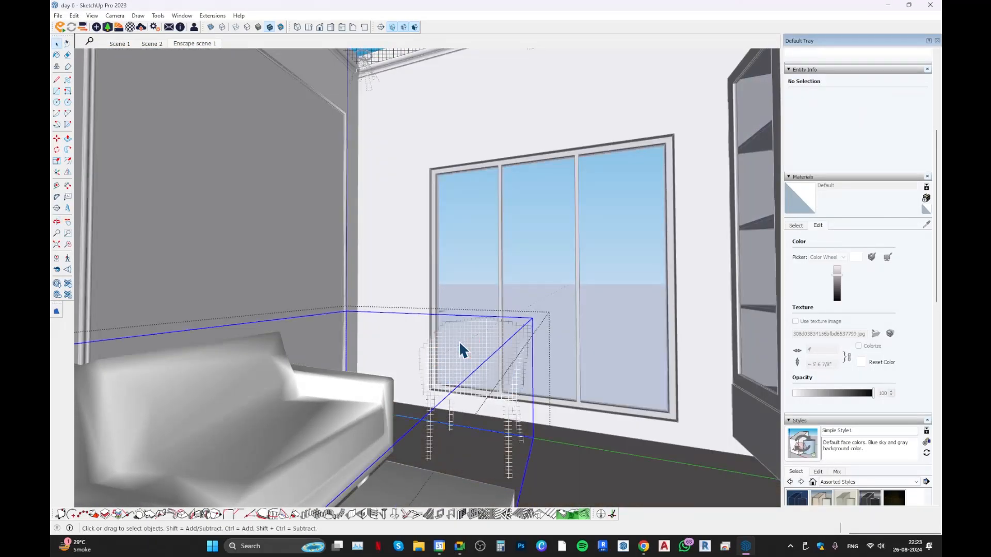
pyautogui.click(459, 341)
pyautogui.rightClick(459, 339)
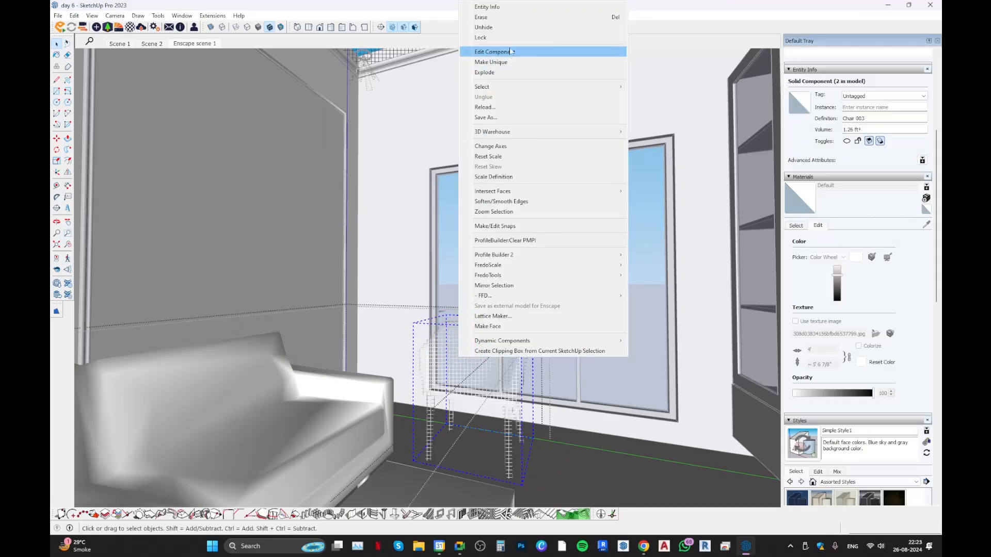
pyautogui.click(490, 27)
pyautogui.moveTo(420, 349)
pyautogui.mouseDown(button='middle')
pyautogui.moveTo(522, 385)
pyautogui.moveTo(385, 274)
pyautogui.moveTo(420, 271)
pyautogui.moveTo(429, 293)
pyautogui.moveTo(380, 401)
pyautogui.moveTo(420, 316)
pyautogui.moveTo(478, 270)
pyautogui.moveTo(341, 275)
pyautogui.moveTo(445, 289)
pyautogui.moveTo(389, 281)
pyautogui.moveTo(557, 274)
pyautogui.moveTo(340, 253)
pyautogui.moveTo(482, 292)
pyautogui.moveTo(328, 231)
pyautogui.mouseUp(button='middle')
pyautogui.press('Escape')
pyautogui.press('Escape')
pyautogui.scroll(8, 449, 314)
pyautogui.moveTo(529, 385); pyautogui.dragTo(502, 347, button='middle')
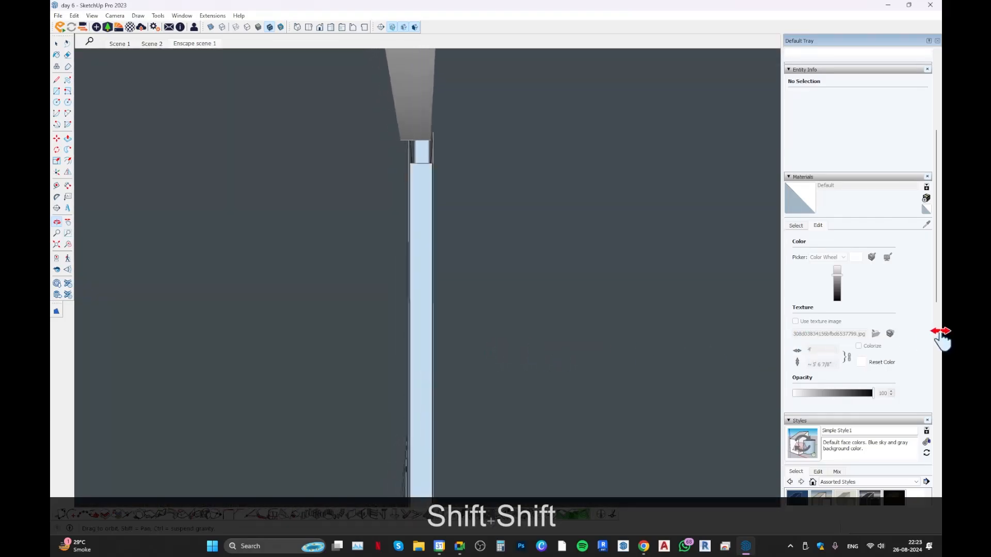
pyautogui.keyDown('shift'); pyautogui.moveTo(940, 331); pyautogui.dragTo(531, 218, button='middle'); pyautogui.keyUp('shift')
pyautogui.scroll(-6, 484, 257)
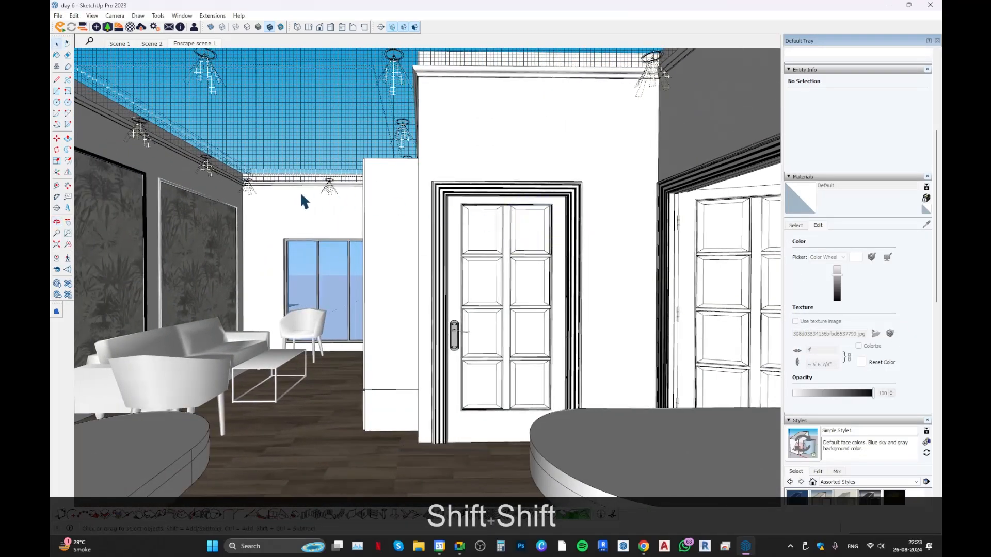
# Turn off the display of hidden objects in the interior model
pyautogui.scroll(3, 243, 210)
pyautogui.keyDown('shift'); pyautogui.moveTo(243, 210); pyautogui.dragTo(323, 191, button='middle'); pyautogui.keyUp('shift')
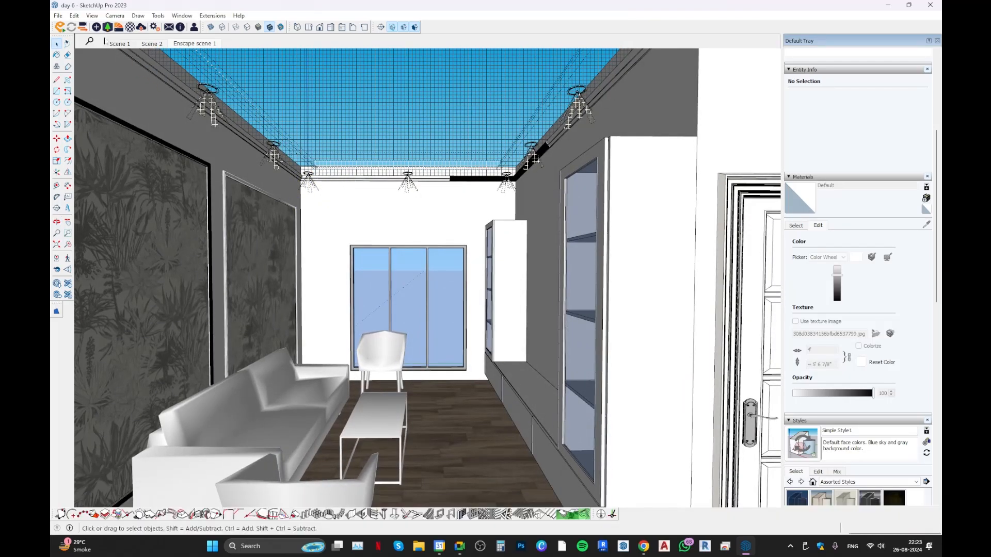
pyautogui.click(92, 16)
pyautogui.click(114, 63)
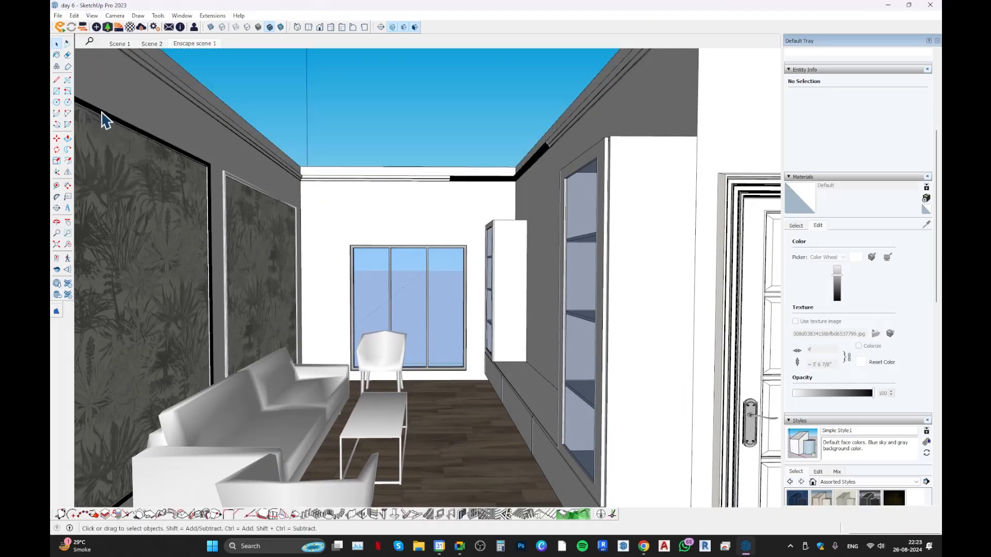
pyautogui.moveTo(102, 115); pyautogui.dragTo(227, 309, button='middle')
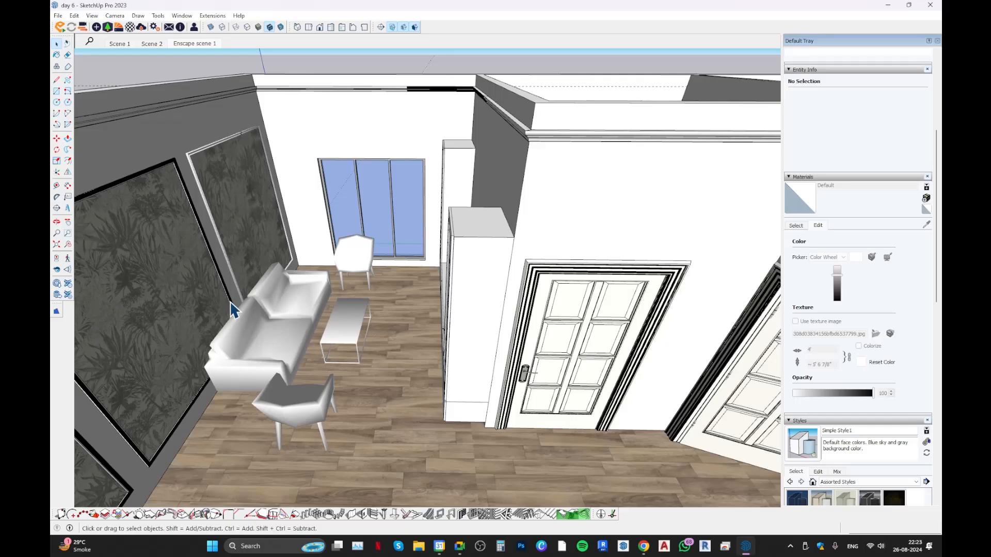
# Open the outer furniture group containing the sofa, coffee table and window chair for editing
pyautogui.click(92, 16)
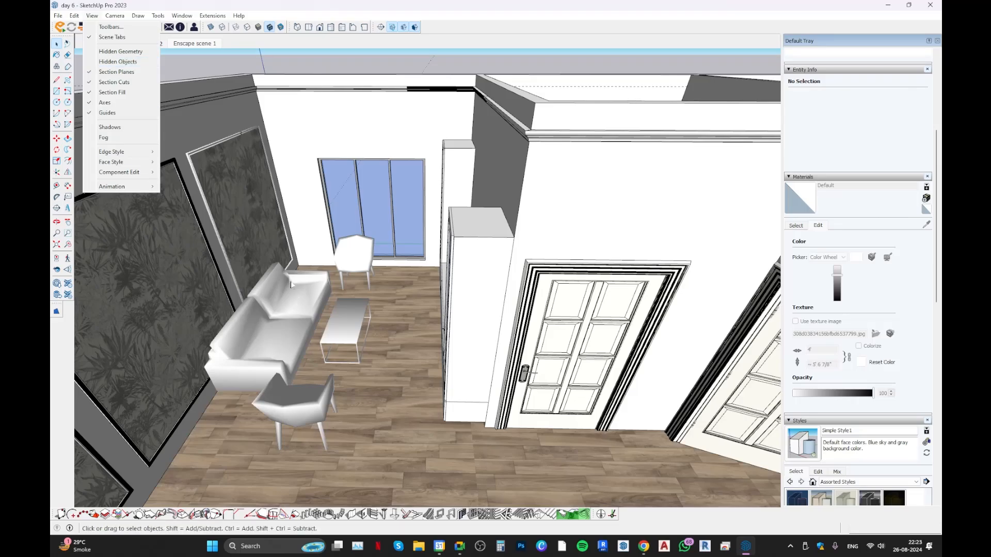
pyautogui.moveTo(292, 285); pyautogui.dragTo(271, 181, button='middle')
pyautogui.scroll(6, 264, 281)
pyautogui.moveTo(264, 283); pyautogui.dragTo(247, 301, button='middle')
pyautogui.click(93, 16)
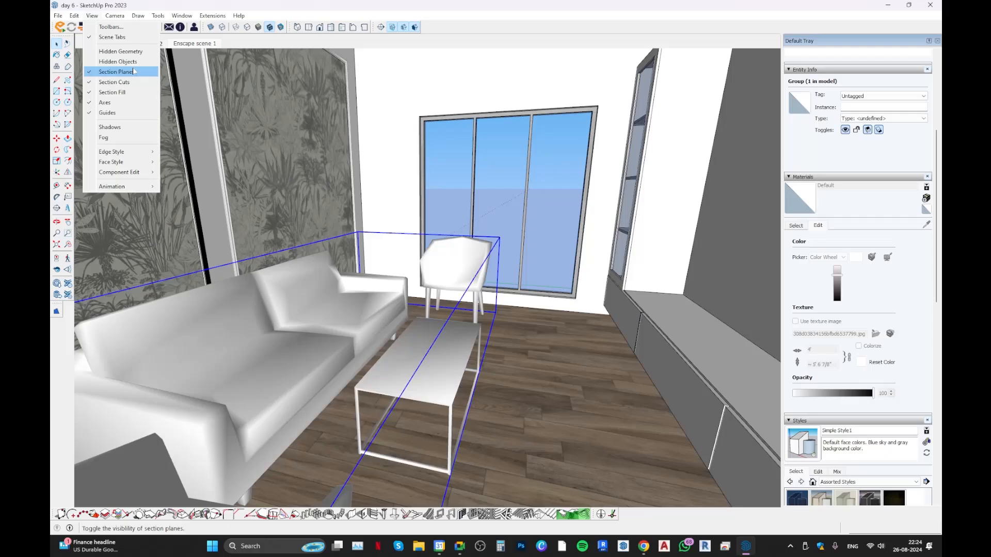
pyautogui.moveTo(452, 276); pyautogui.dragTo(425, 266, button='middle')
pyautogui.doubleClick(430, 256)
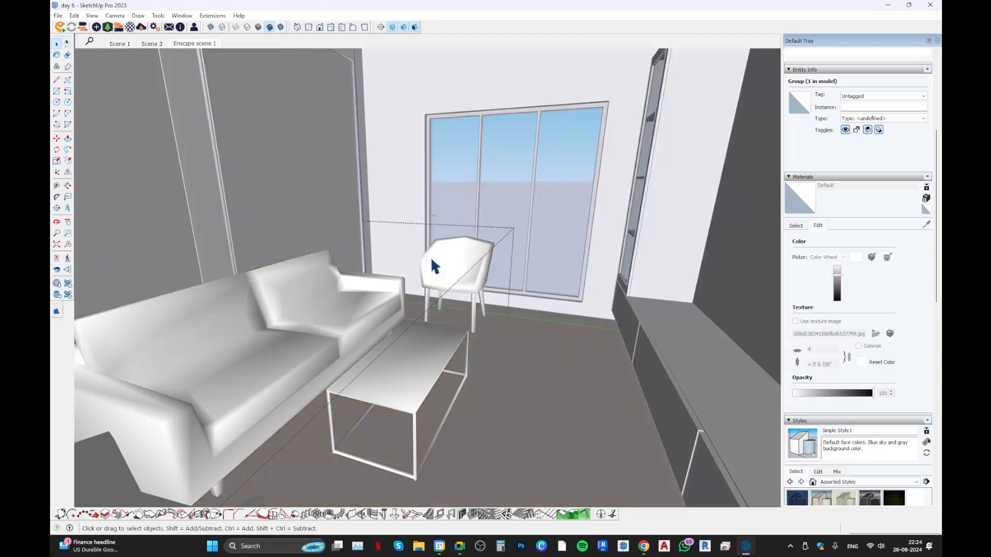